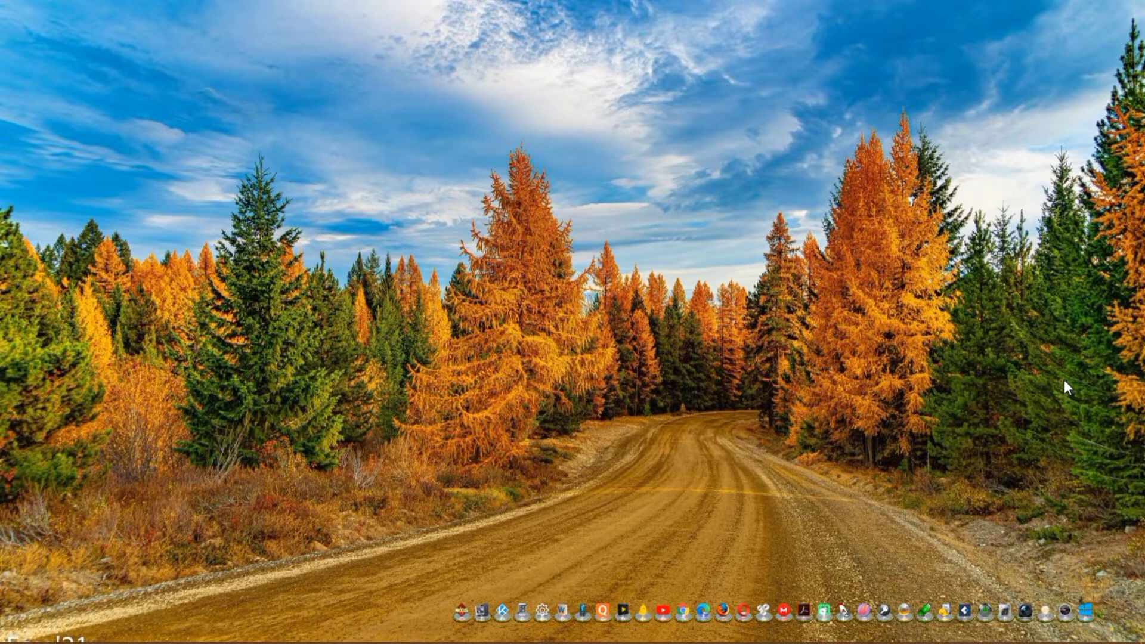
# Step: Switch to the salesman workbook in Excel and enter the two salesmen's first names in cells B2 and B3
pyautogui.hotkey('alt', 'Tab')
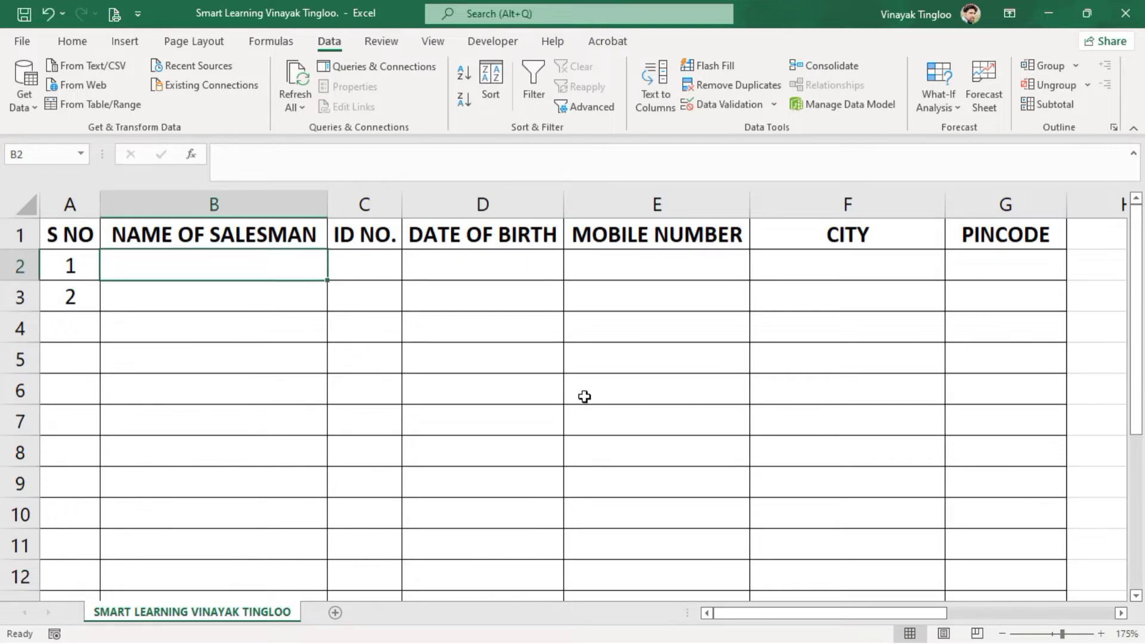
pyautogui.write('Vinayak')
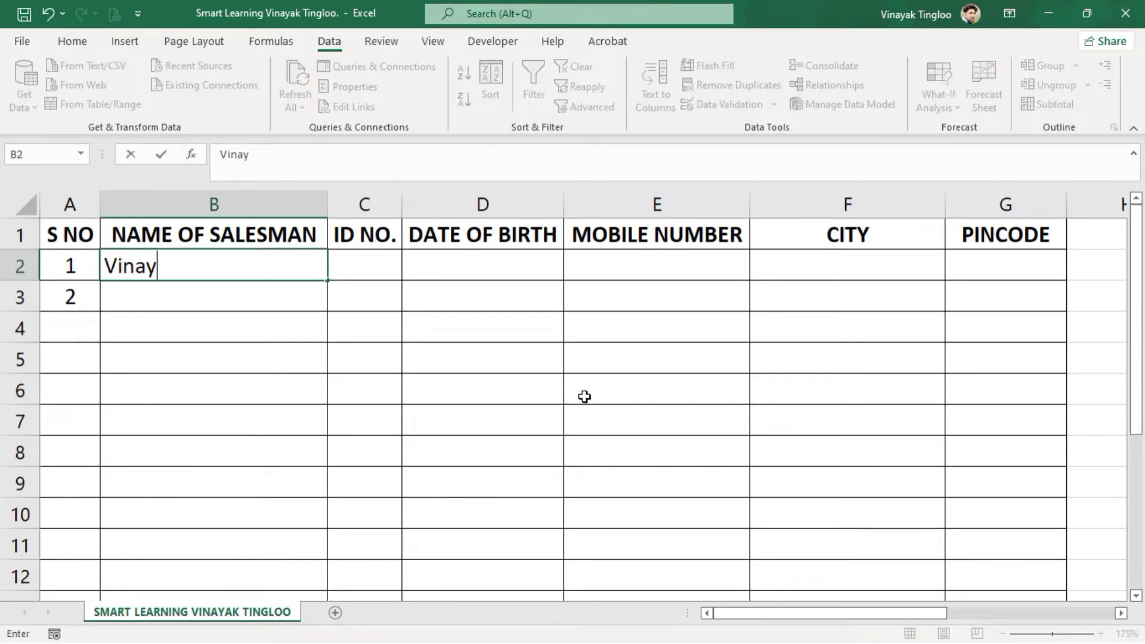
pyautogui.press('Return')
pyautogui.press('Up')
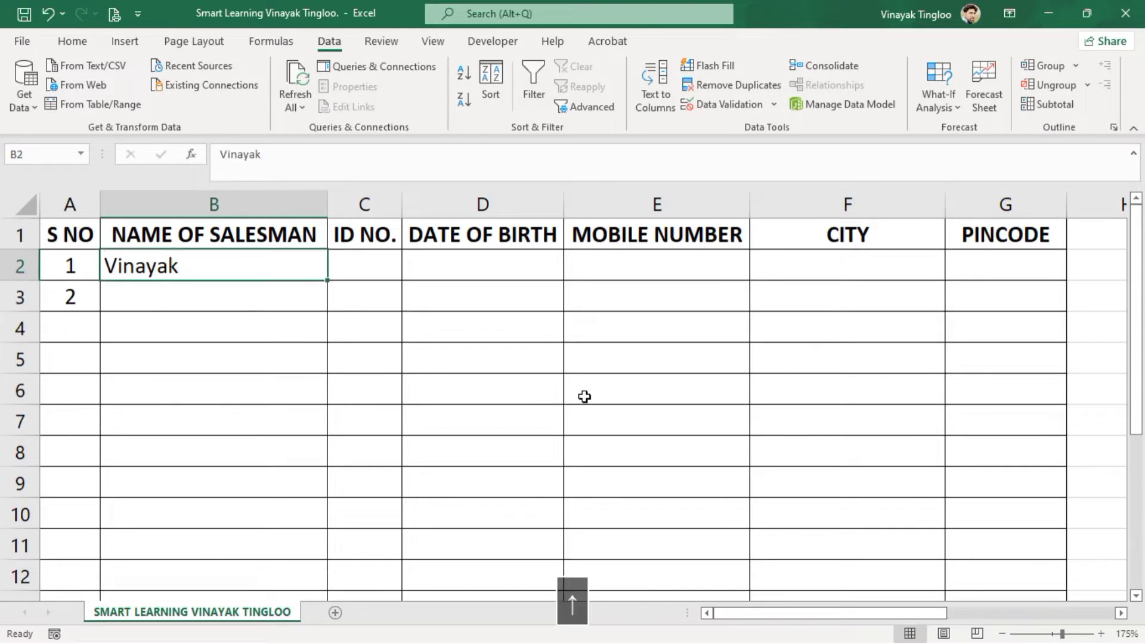
pyautogui.press('Down')
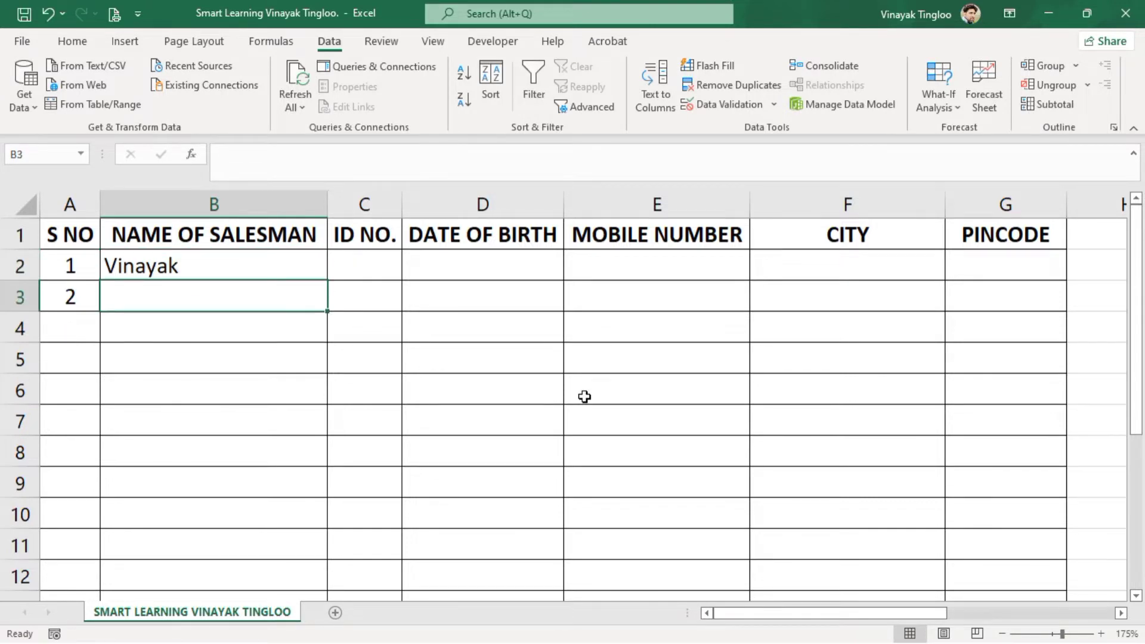
pyautogui.write('Sahil')
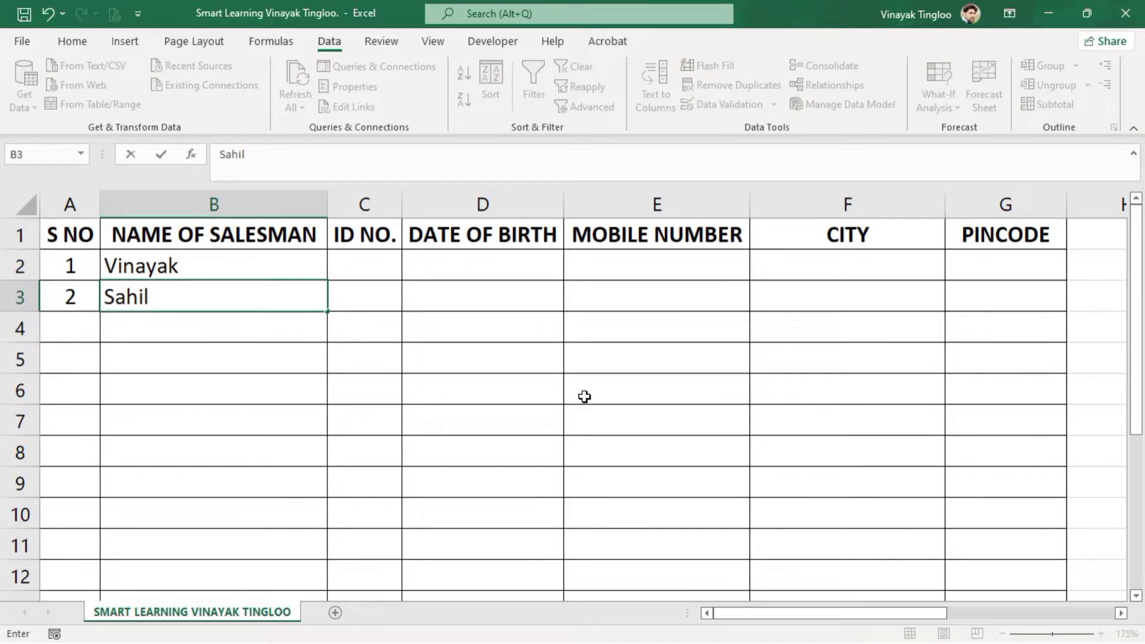
pyautogui.press('Return')
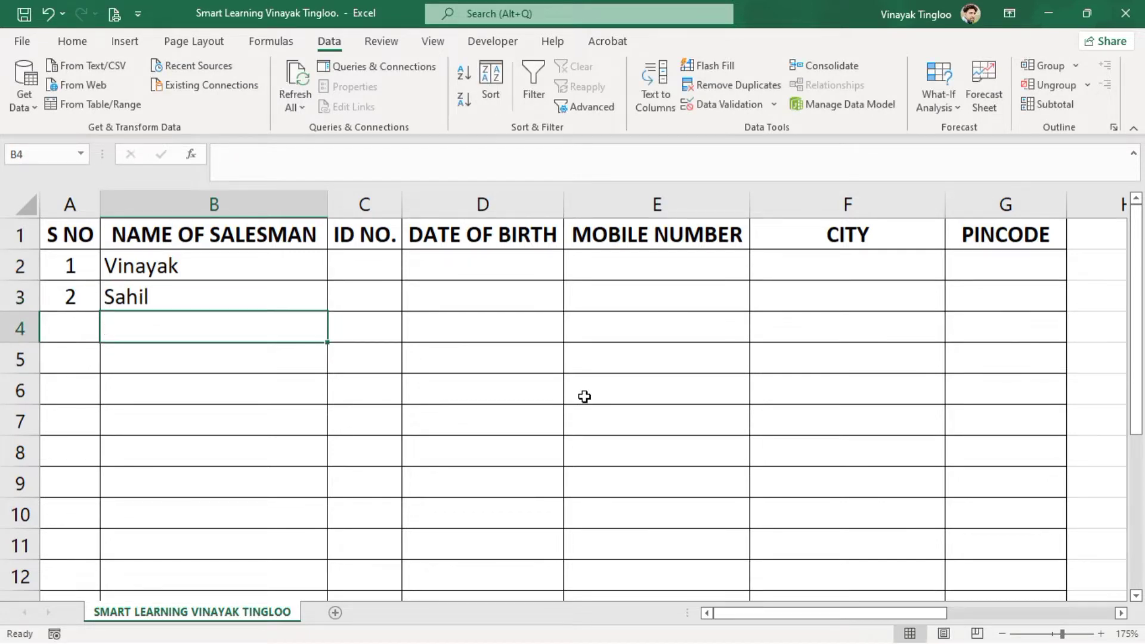
# Step: Try to enter the numbers 1 and 23 as salesman names in cell B4, and discard the entry
pyautogui.write('1')
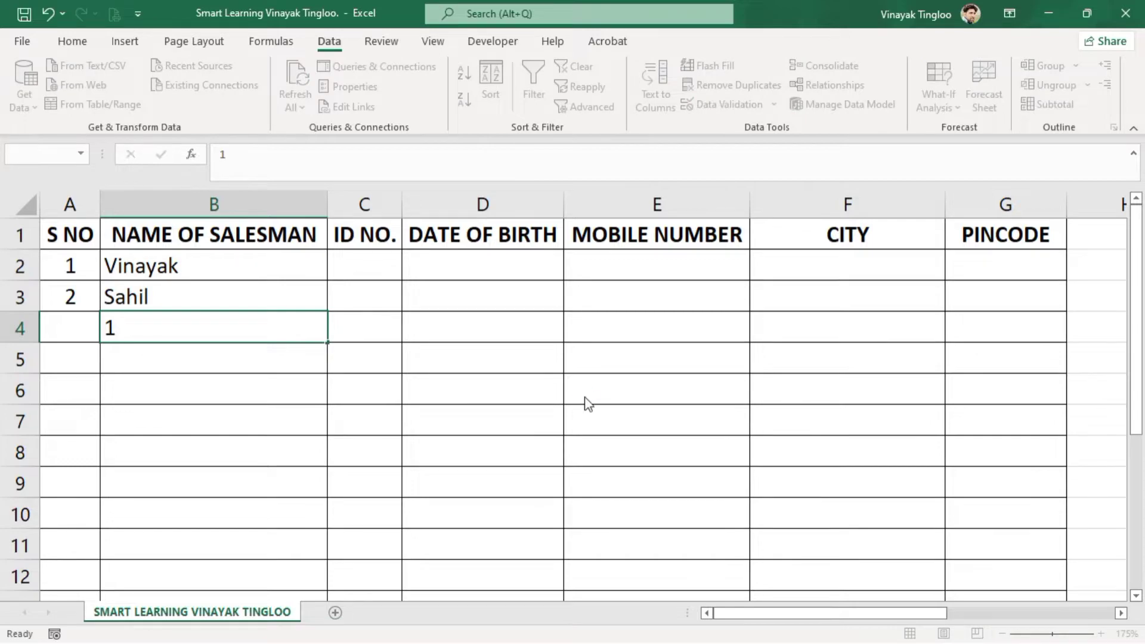
pyautogui.press('Return')
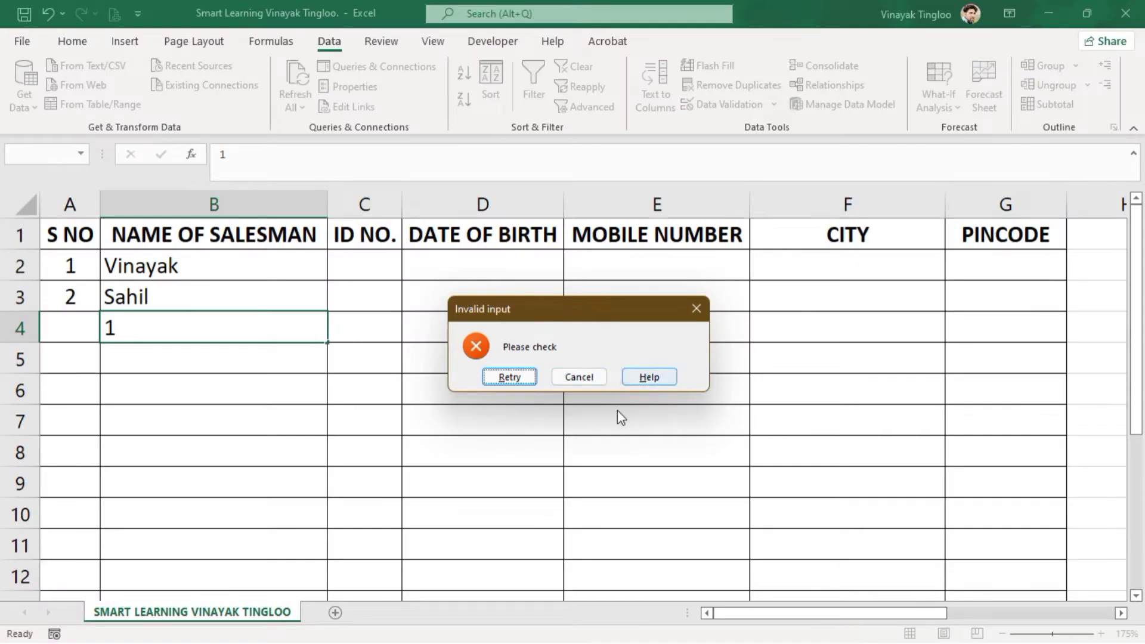
pyautogui.click(508, 377)
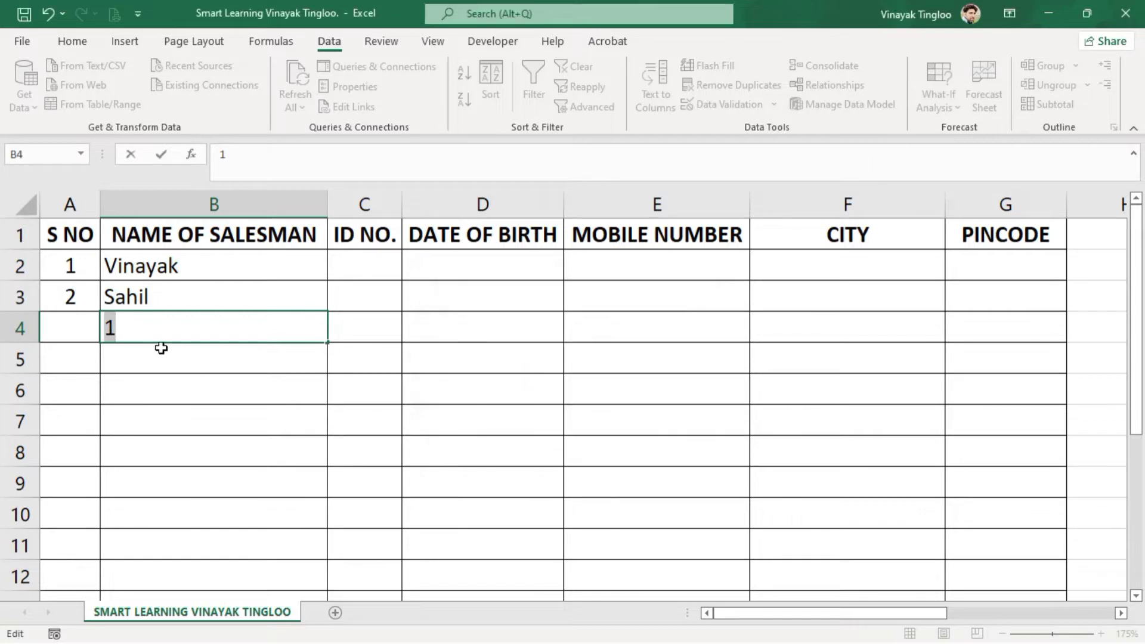
pyautogui.write('23')
pyautogui.press('Return')
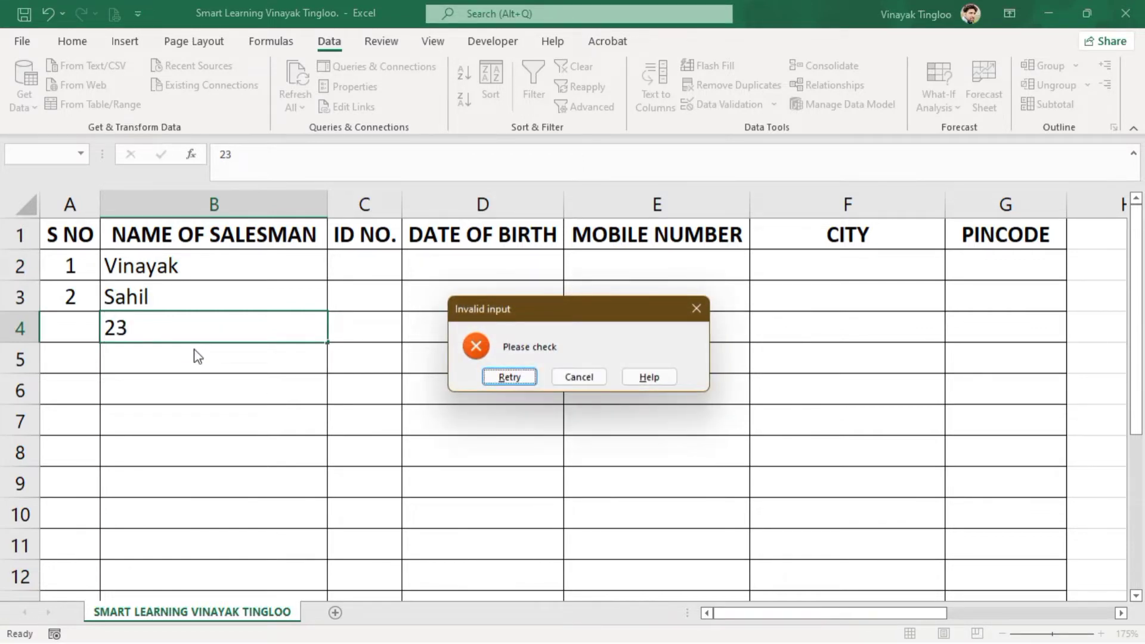
pyautogui.click(577, 379)
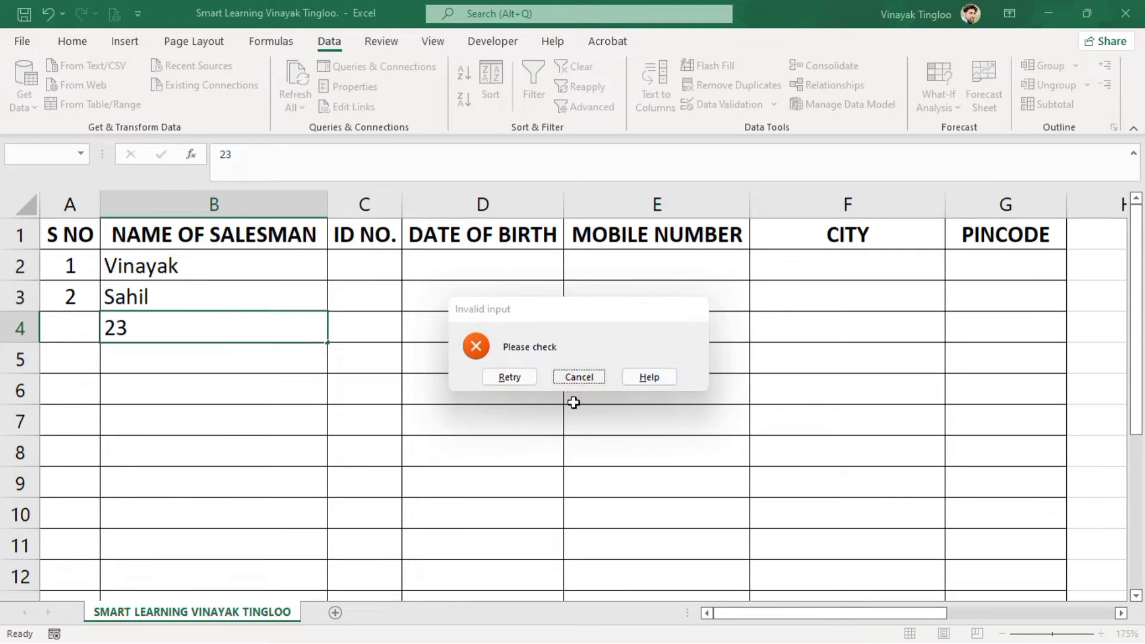
pyautogui.click(235, 418)
# Step: Enter a different two-digit ID number for each of the two salesmen in cells C2 and C3
pyautogui.click(391, 274)
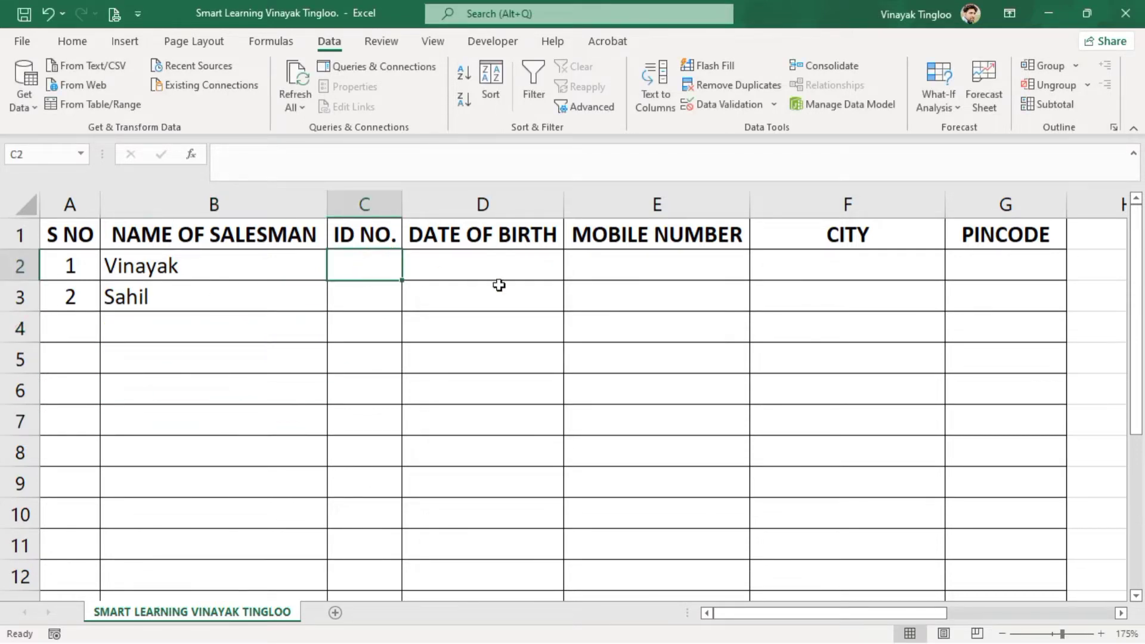
pyautogui.write('23')
pyautogui.hotkey('ctrl', 'Return')
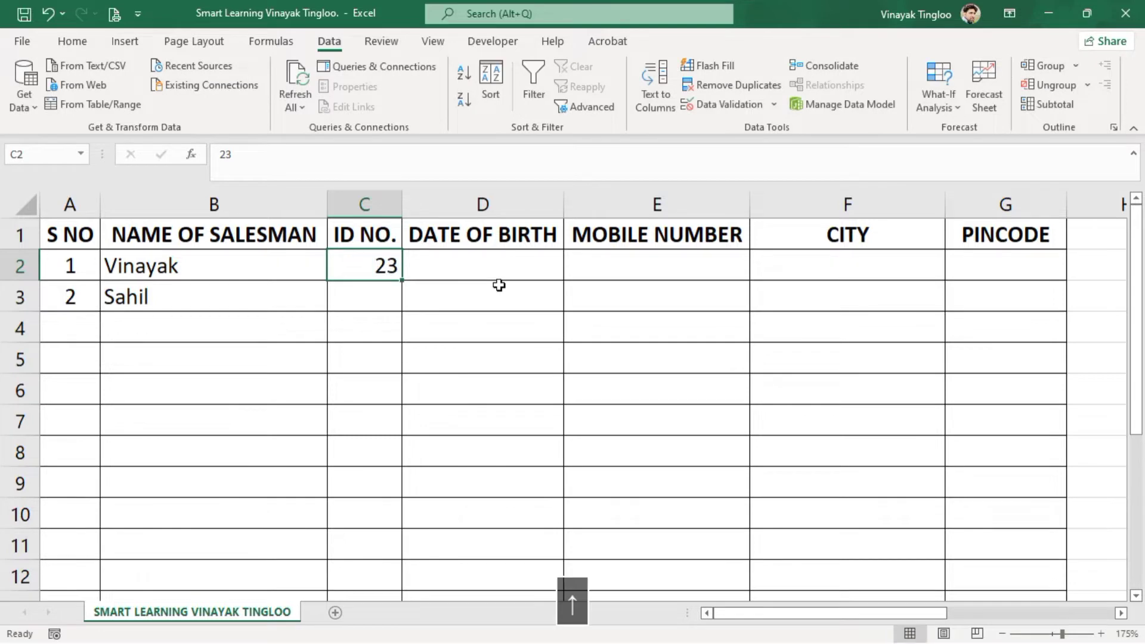
pyautogui.press('Down')
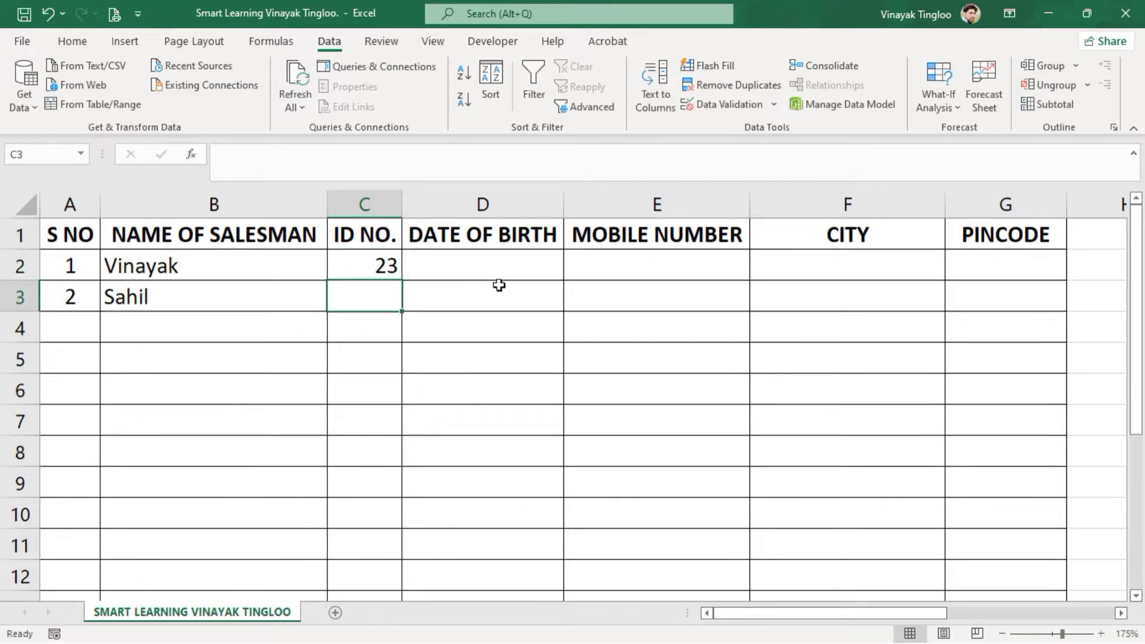
pyautogui.write('52')
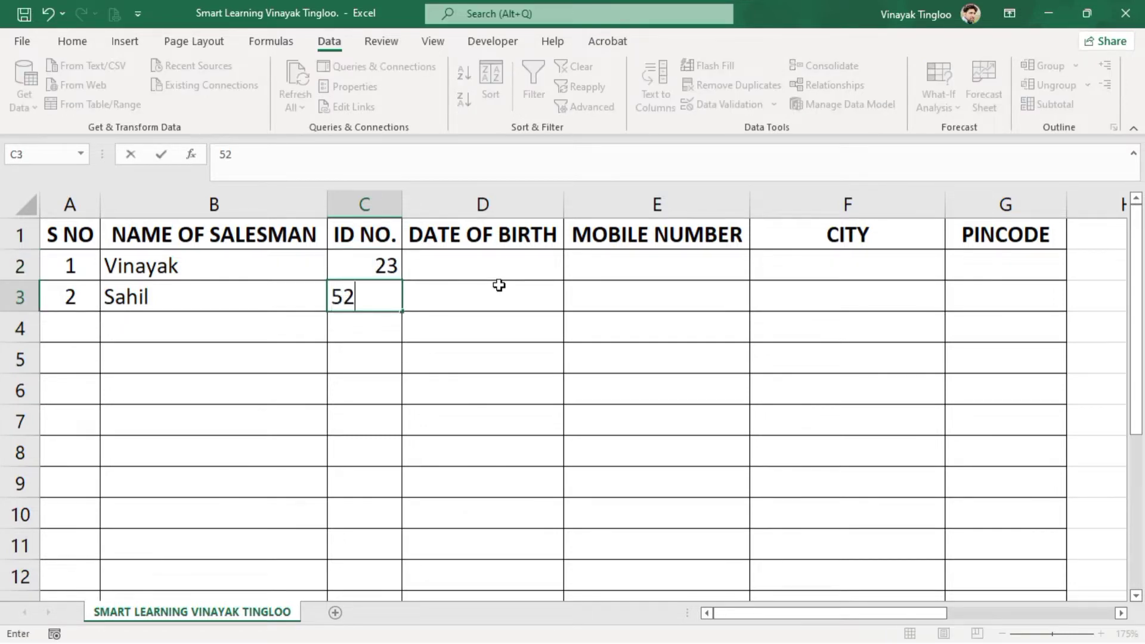
pyautogui.press('Return')
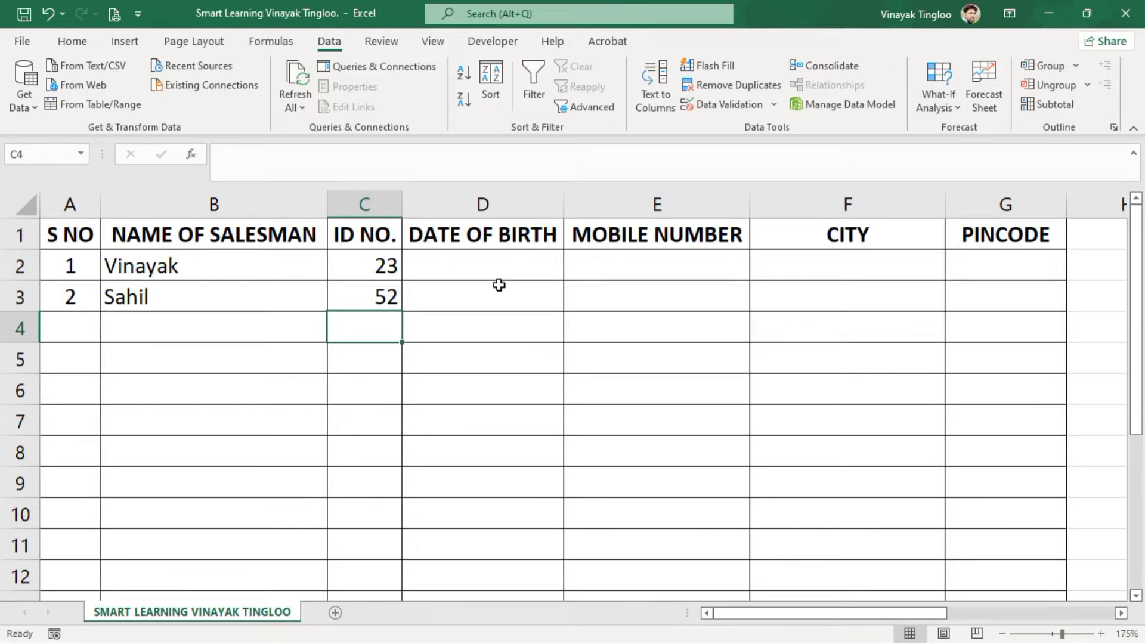
# Step: Try to repeat the first salesman's ID number in cell C4, and discard the entry
pyautogui.write('23')
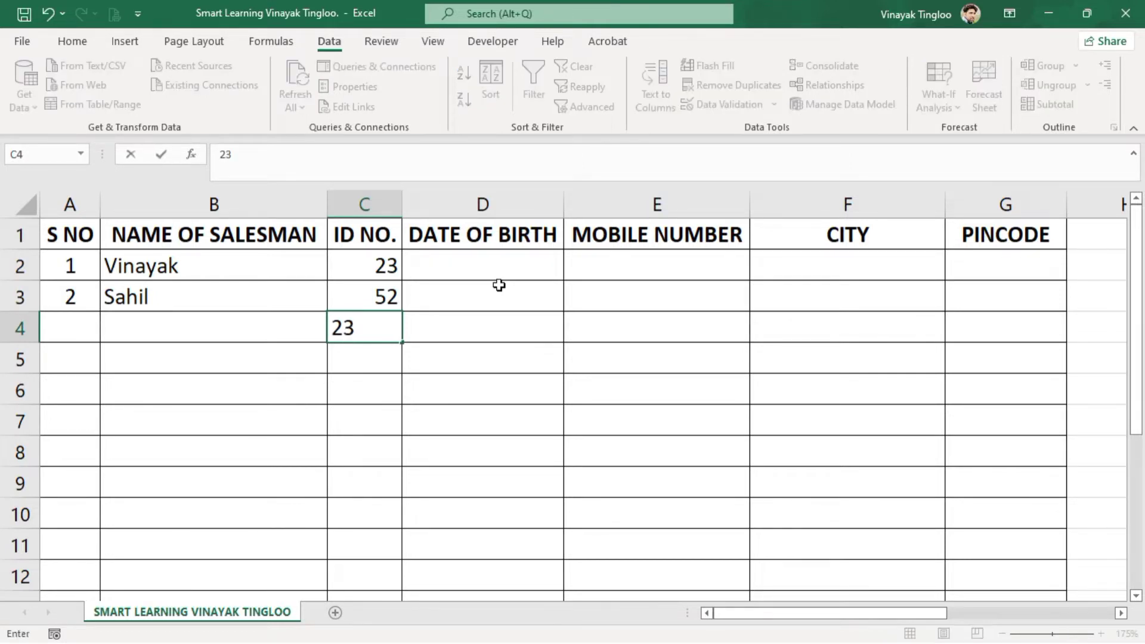
pyautogui.press('Return')
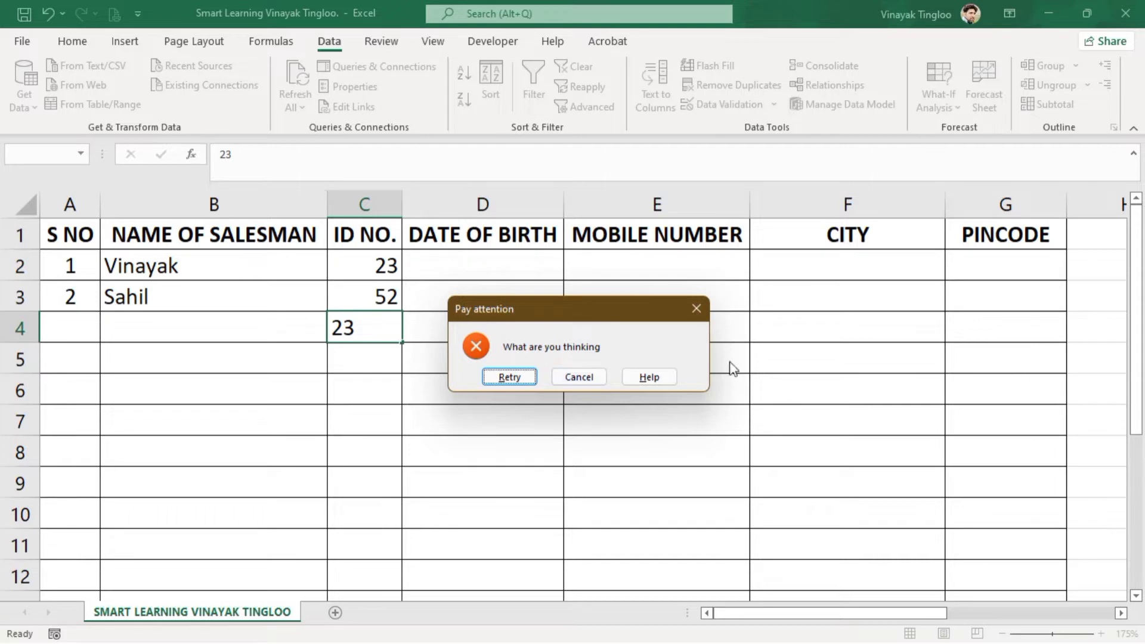
pyautogui.click(566, 378)
pyautogui.click(466, 317)
# Step: Enter the dates of birth of the two salesmen in cells D2 and D3
pyautogui.click(492, 271)
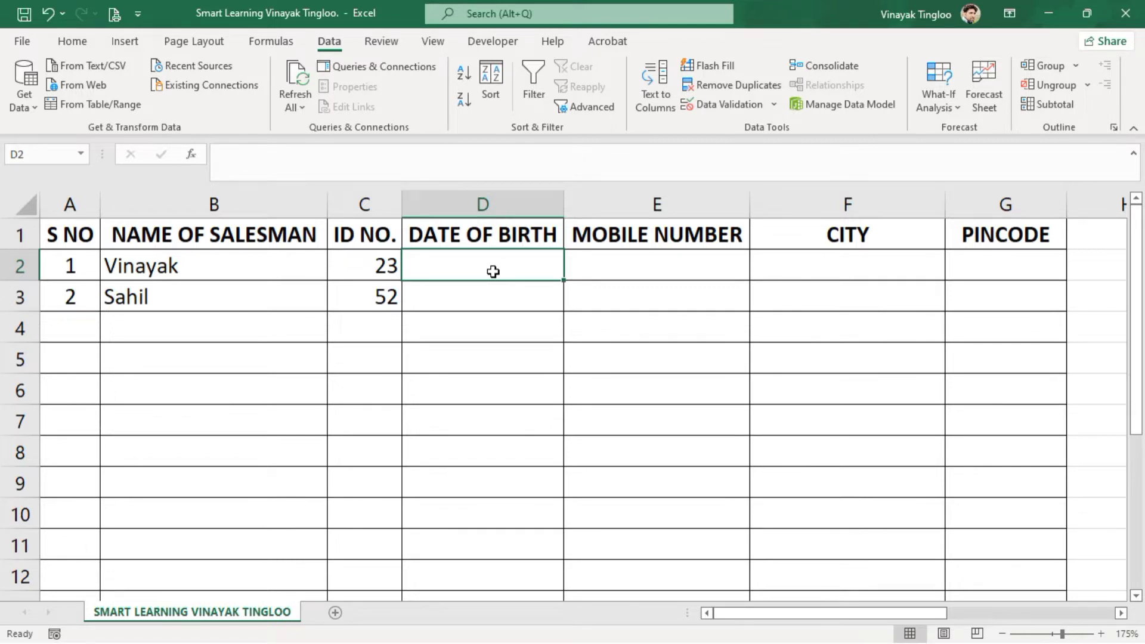
pyautogui.doubleClick(493, 272)
pyautogui.write('02-05-')
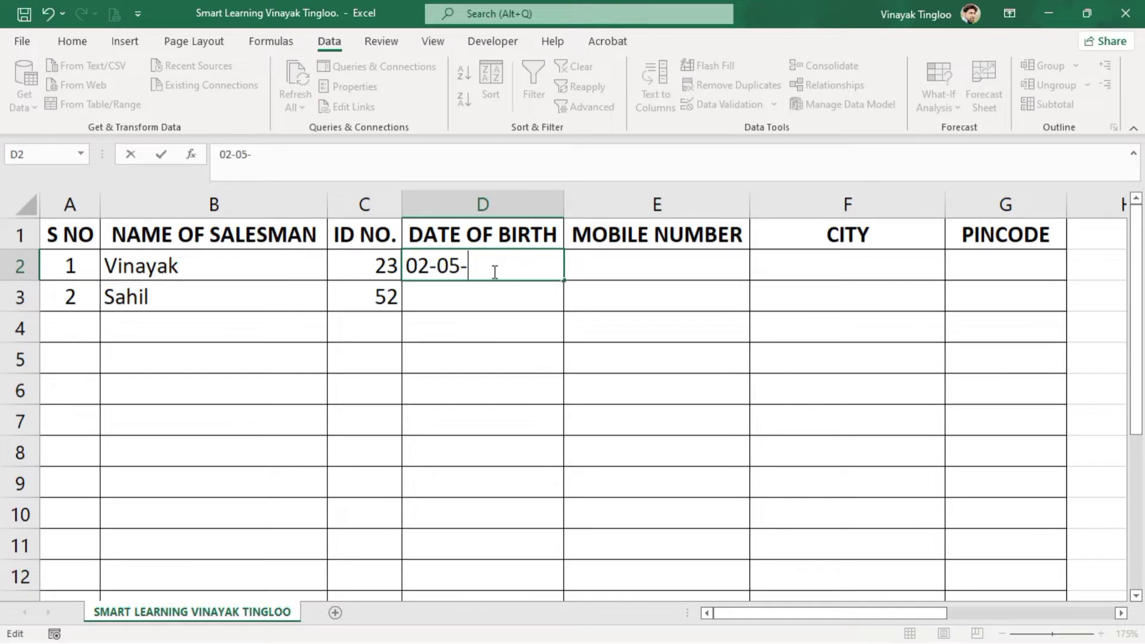
pyautogui.write('2003')
pyautogui.press('Return')
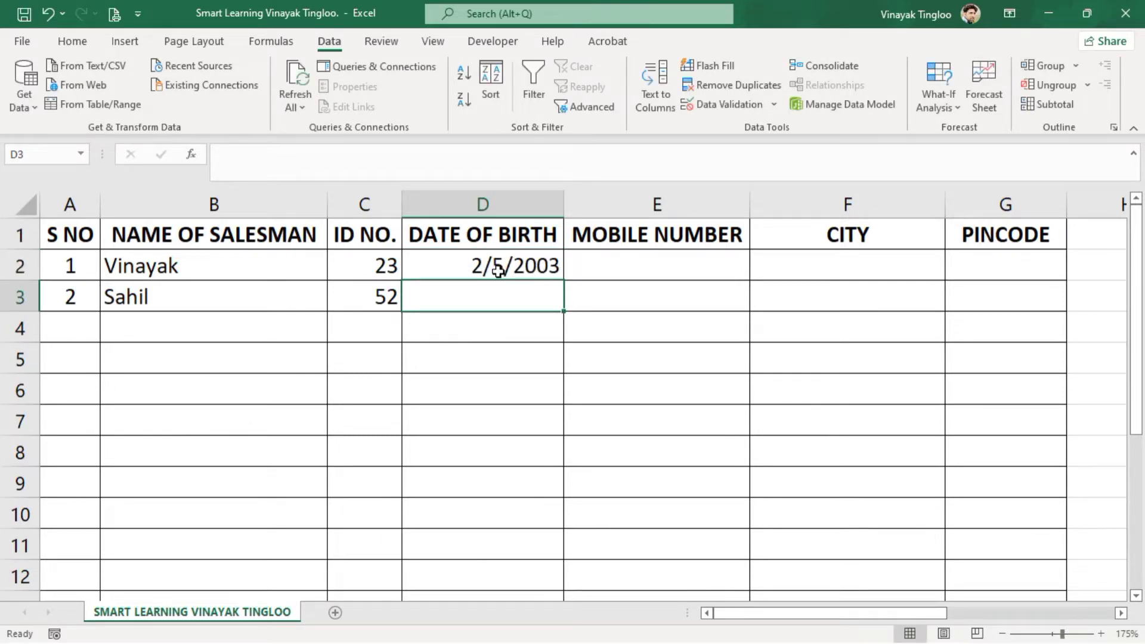
pyautogui.write('01-01')
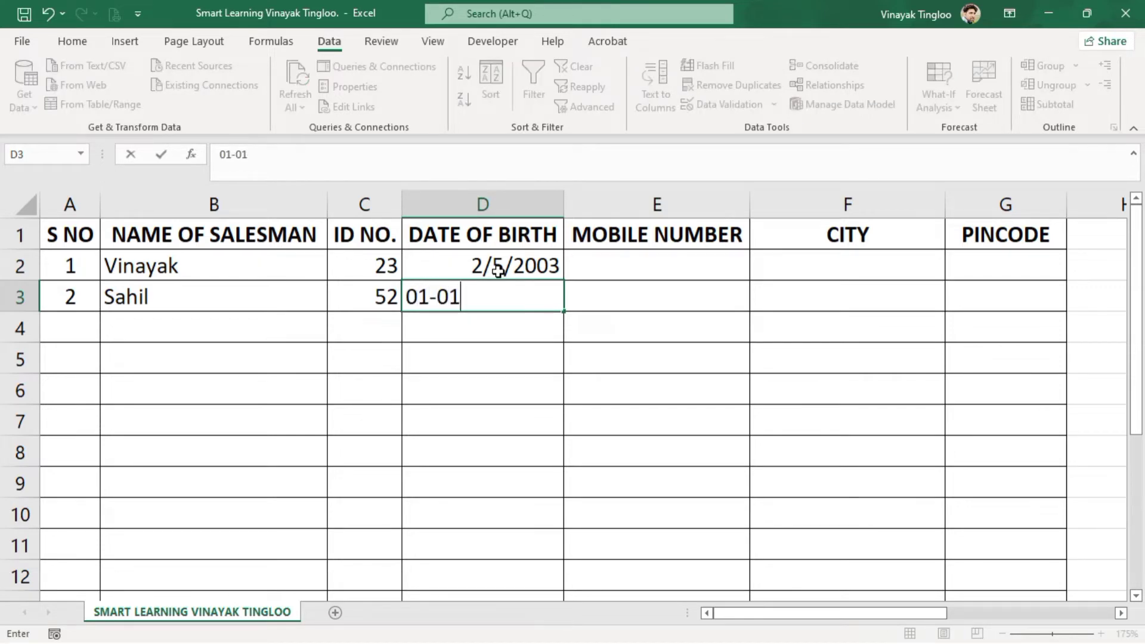
pyautogui.write('-2004')
pyautogui.press('Return')
# Step: Try to enter a date of birth in cell D4 that is one day after the date in D3
pyautogui.write('01')
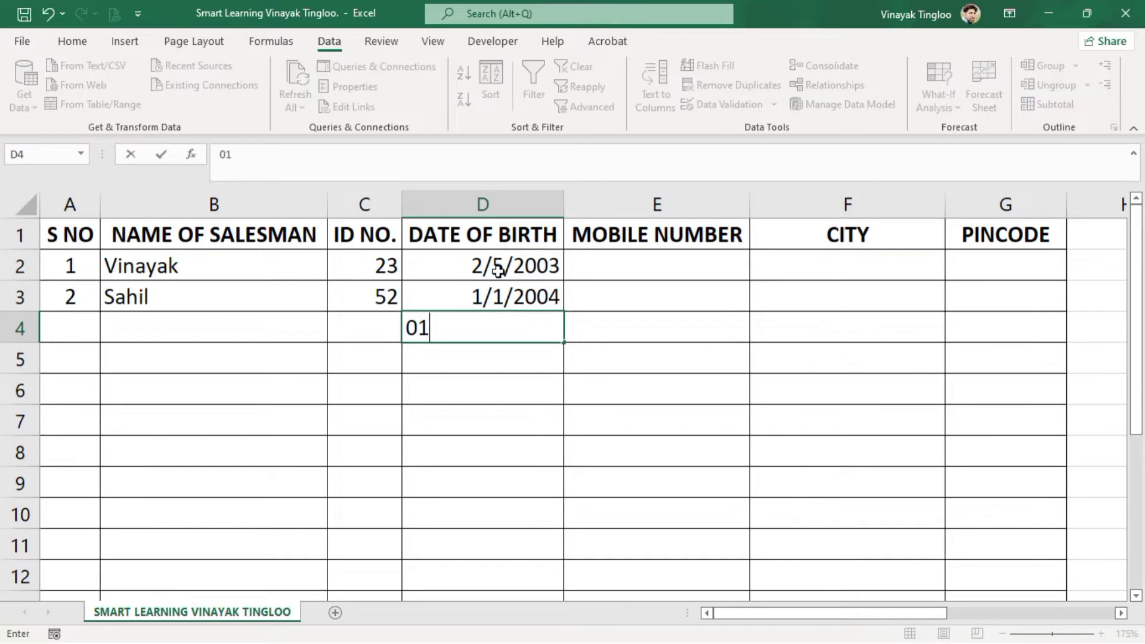
pyautogui.write('-02-2004')
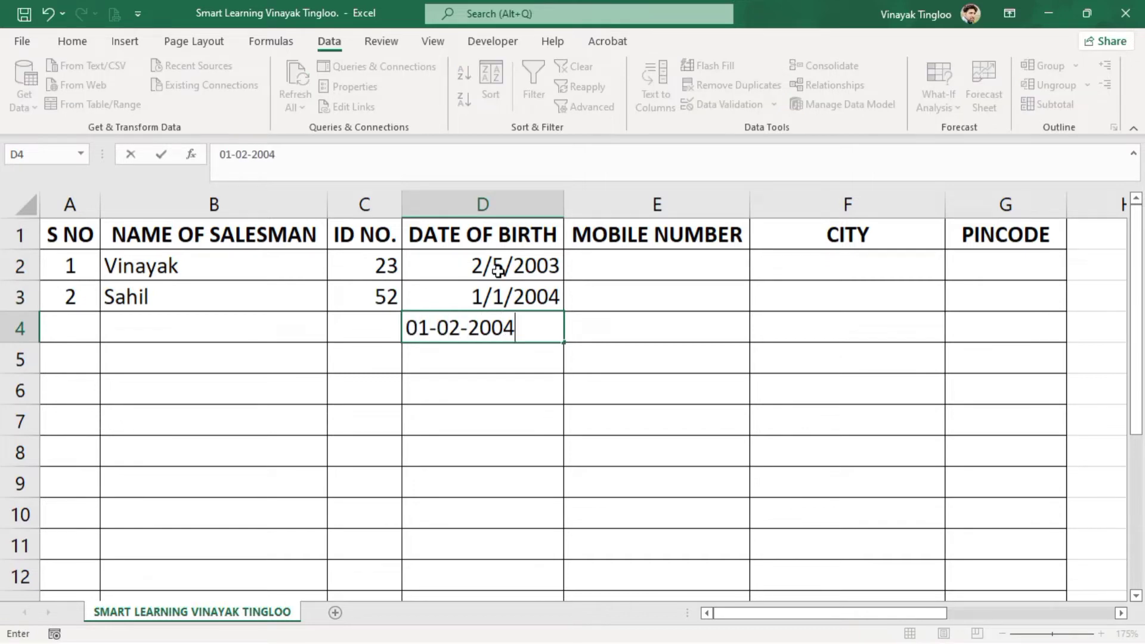
pyautogui.press('Return')
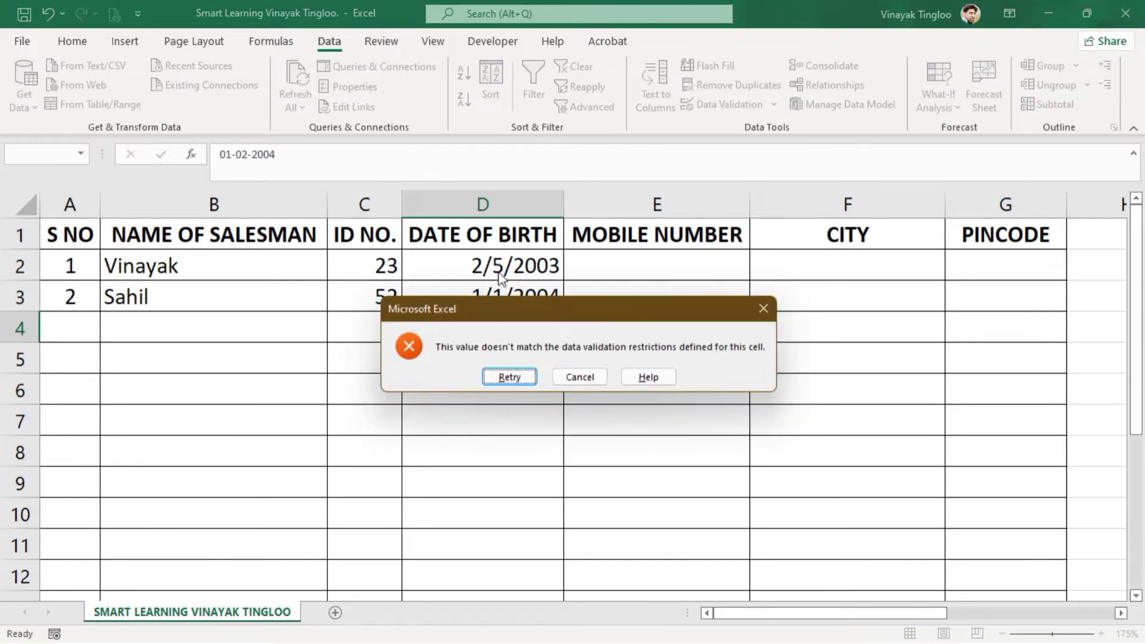
pyautogui.press('Return')
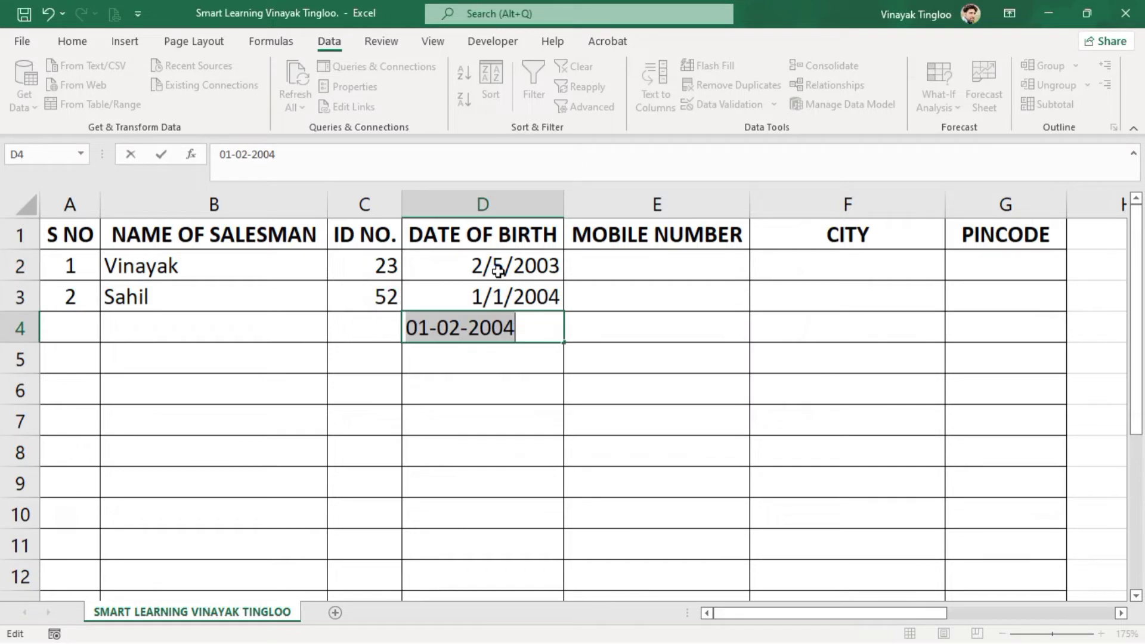
# Step: Replace the pending entry in cell D4 with a date of birth several decades earlier
pyautogui.write('01-01-')
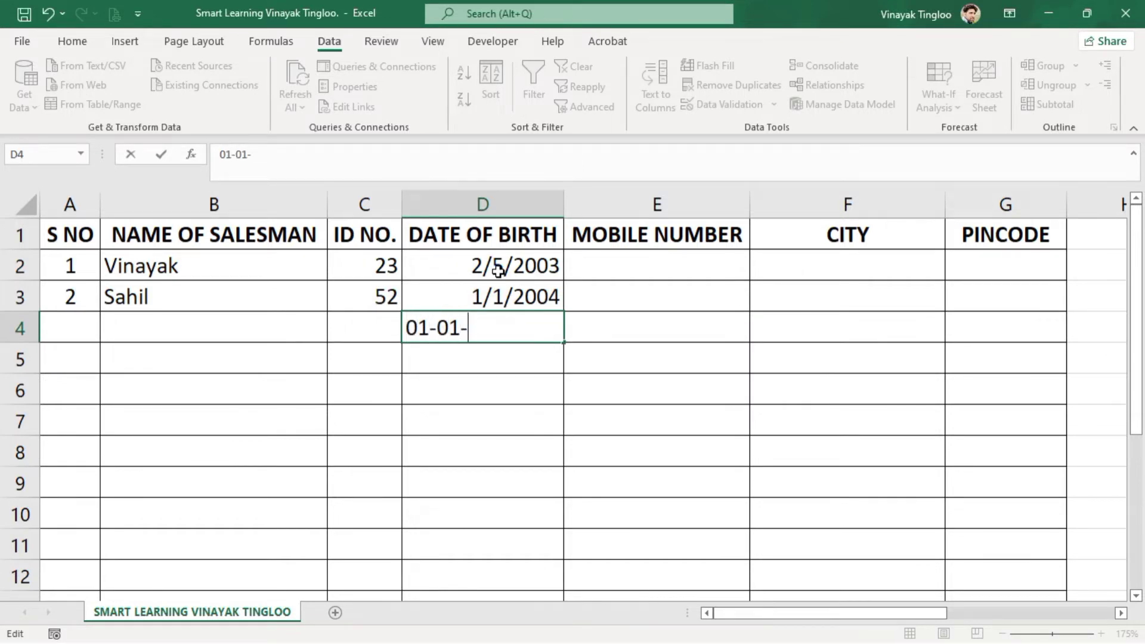
pyautogui.write('1962')
pyautogui.press('Return')
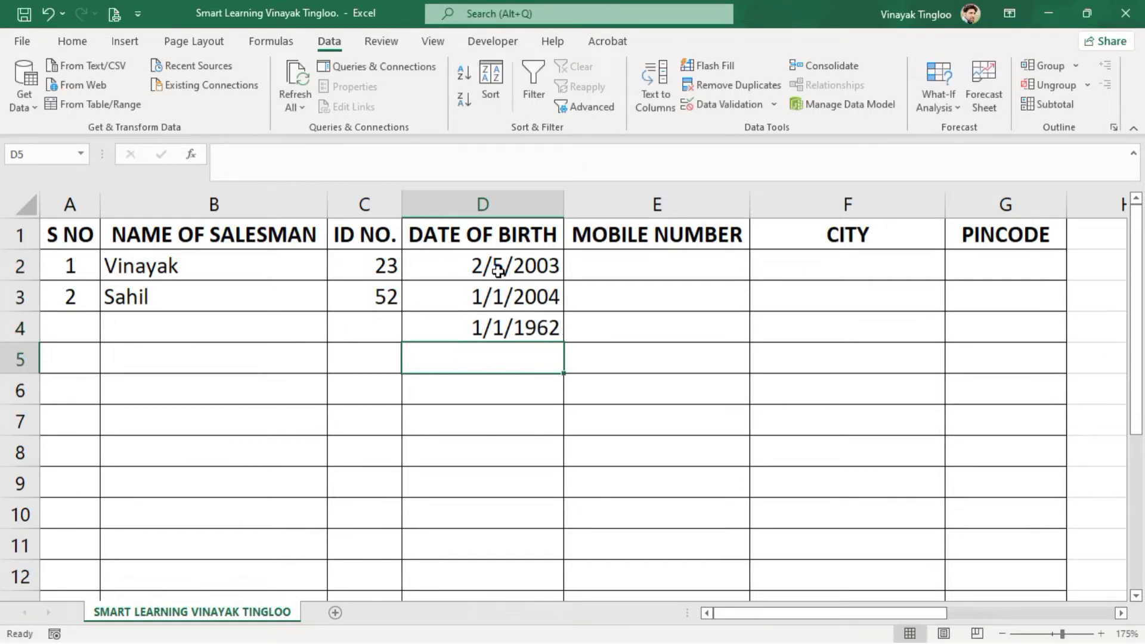
# Step: Try to enter a date of birth in cell D5 from the year before the one in D4, and discard it
pyautogui.press('Delete')
pyautogui.write('02-0')
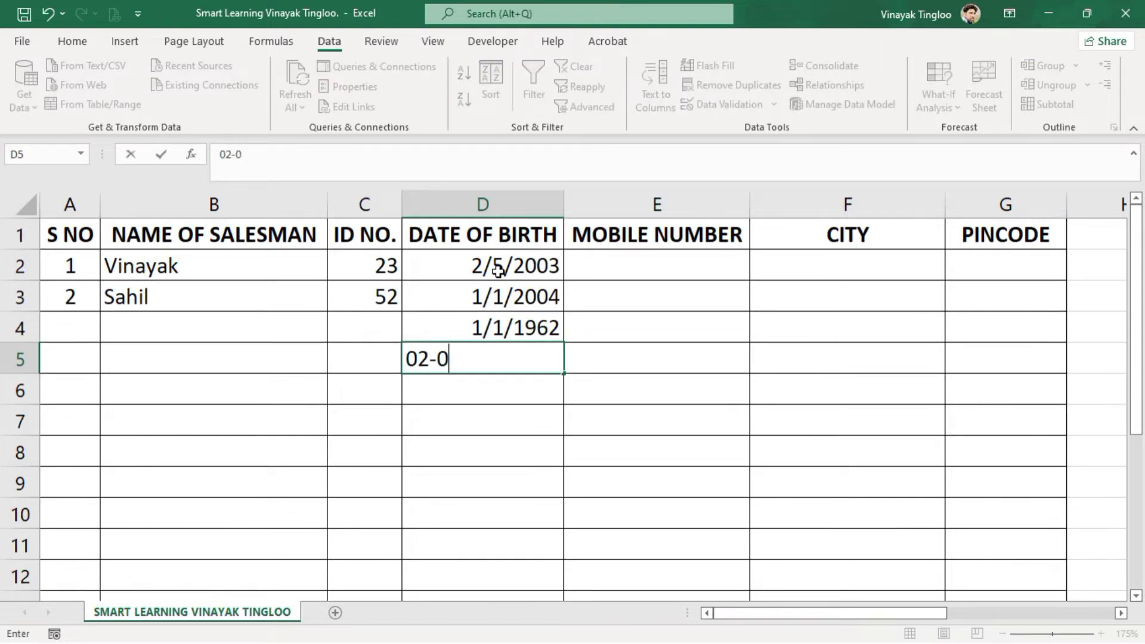
pyautogui.write('1-161')
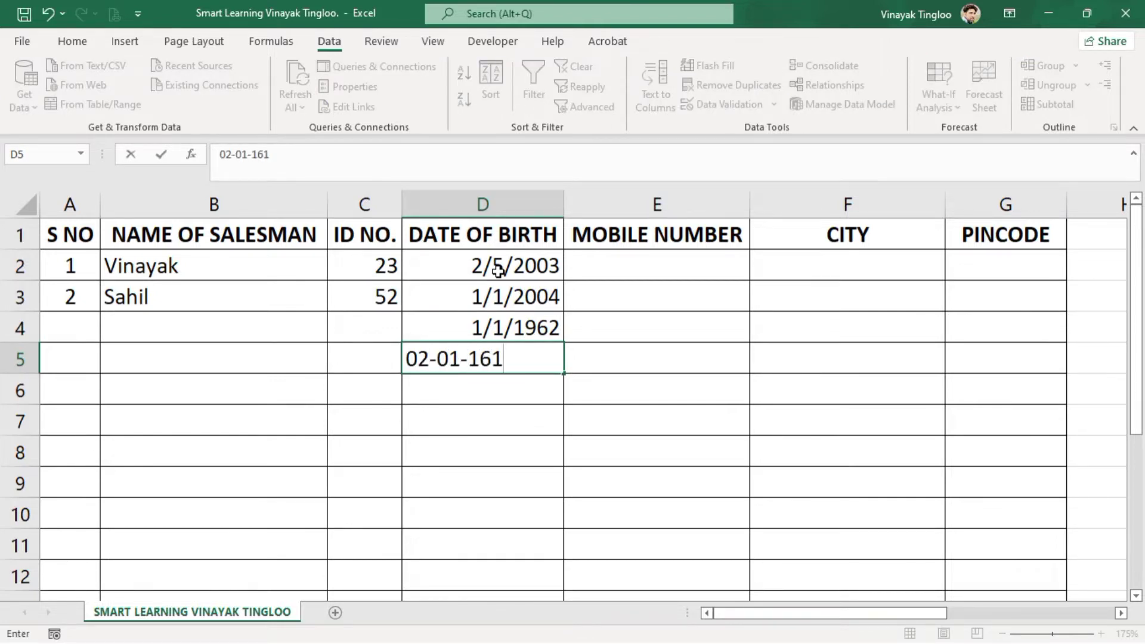
pyautogui.press('BackSpace')
pyautogui.press('BackSpace')
pyautogui.write('961')
pyautogui.press('Return')
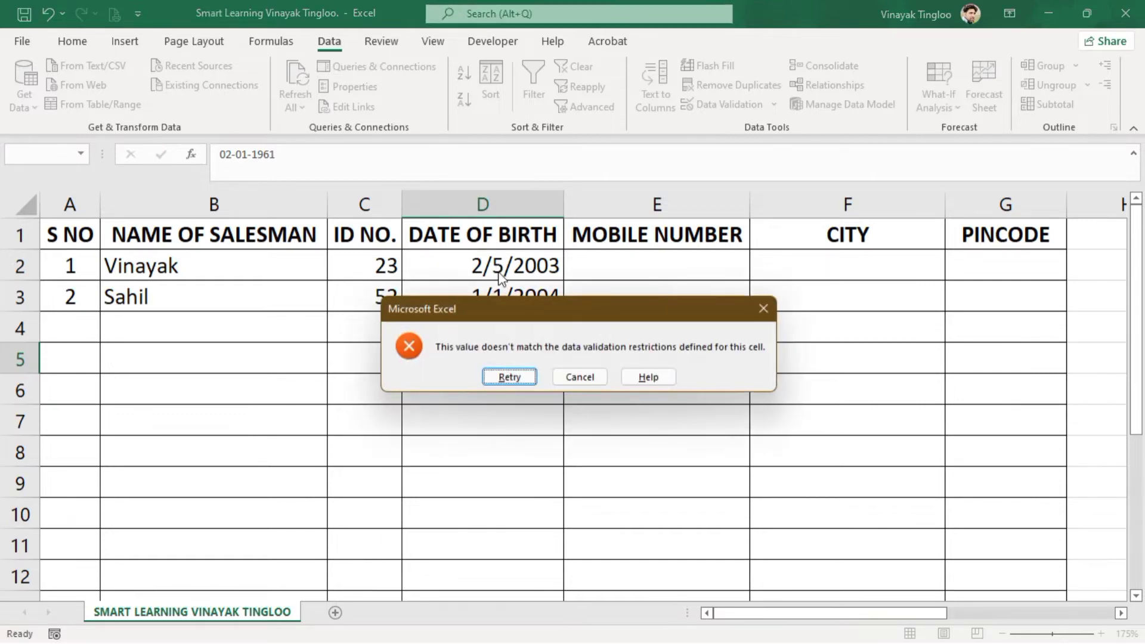
pyautogui.press('Return')
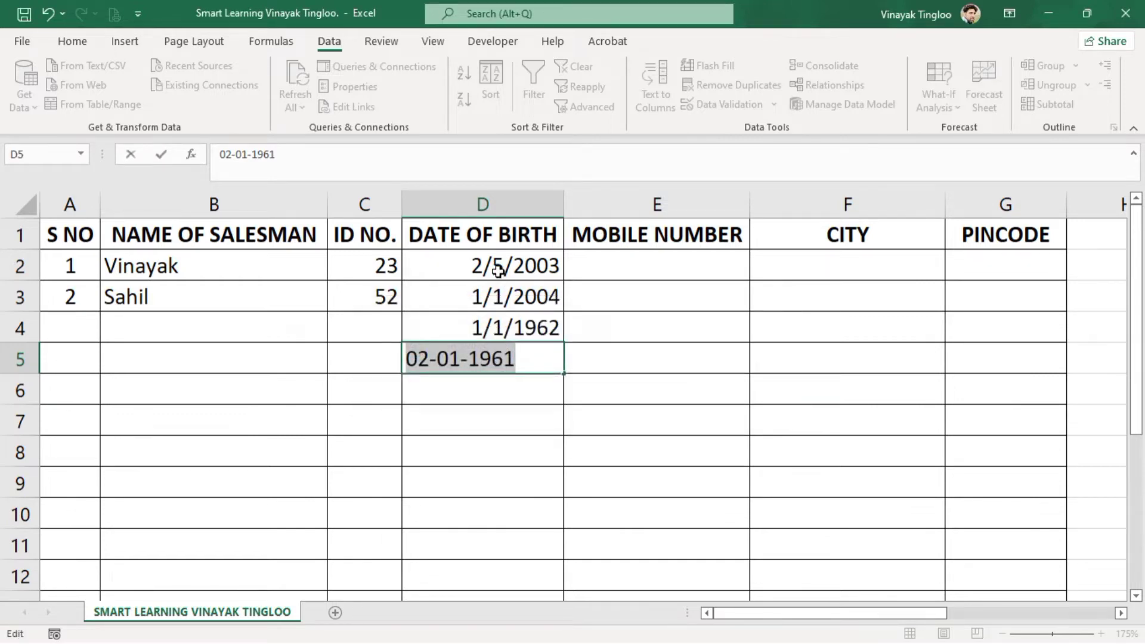
pyautogui.press('Return')
pyautogui.click(578, 376)
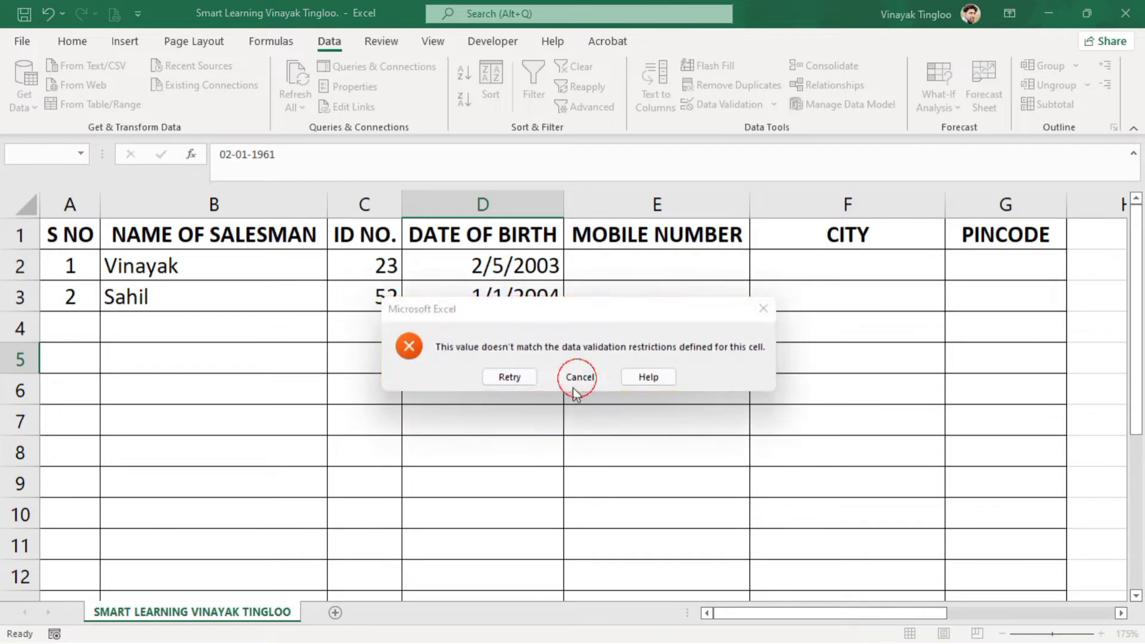
# Step: Try to enter the single digit 1 as the mobile number in cell E2
pyautogui.click(652, 266)
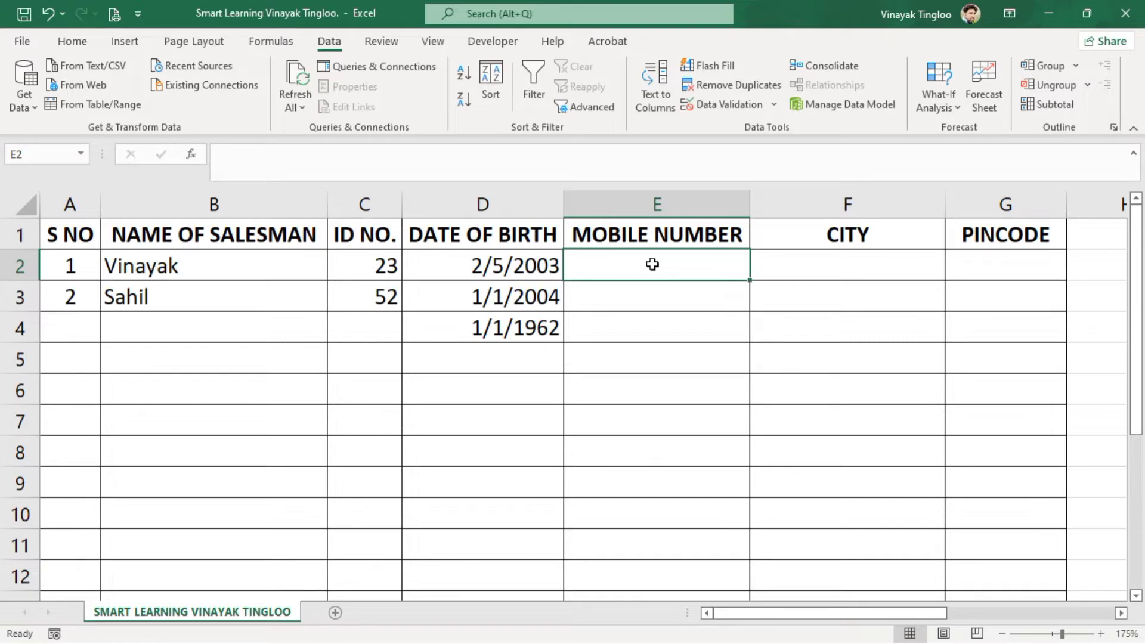
pyautogui.write('1')
pyautogui.press('Return')
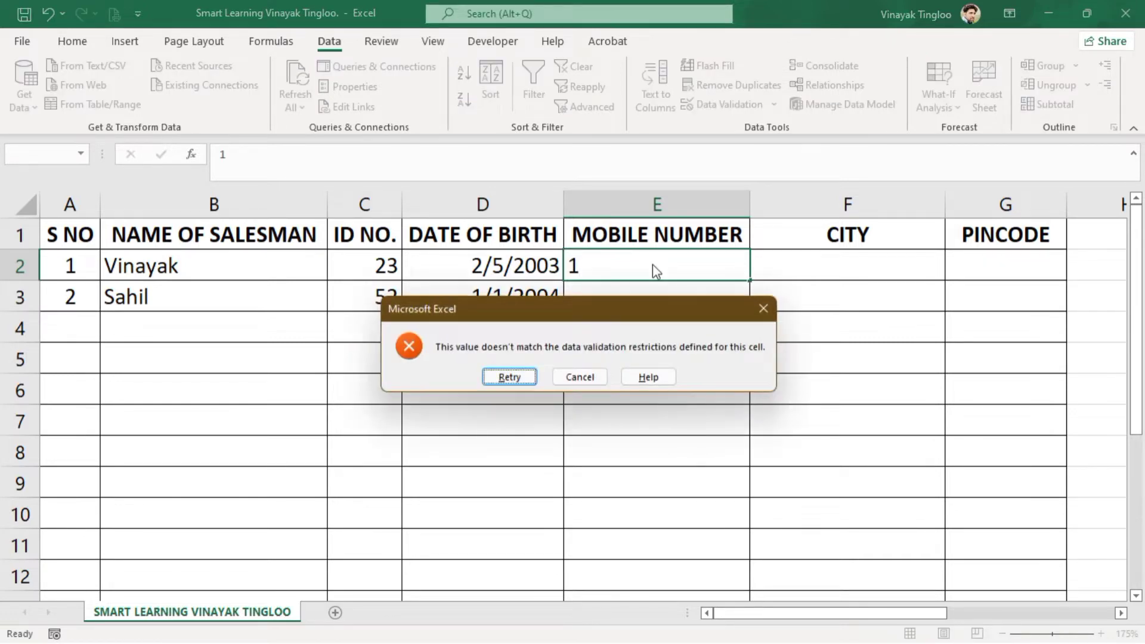
pyautogui.press('Return')
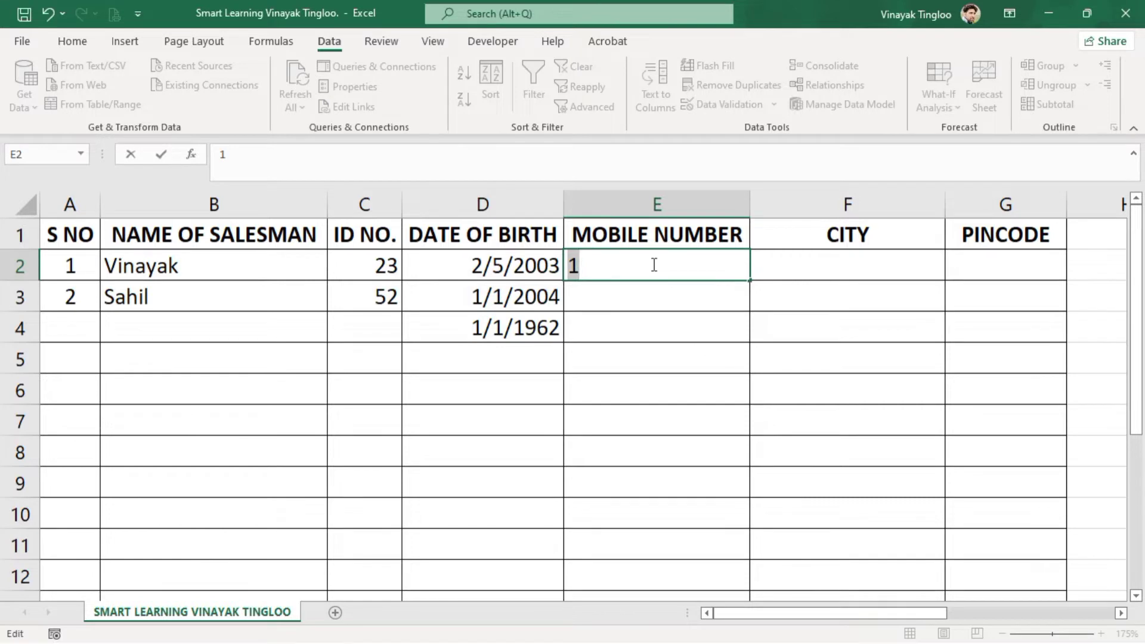
# Step: Replace the pending entry in cell E2 with a nine-digit number and try to enter it
pyautogui.write('999999')
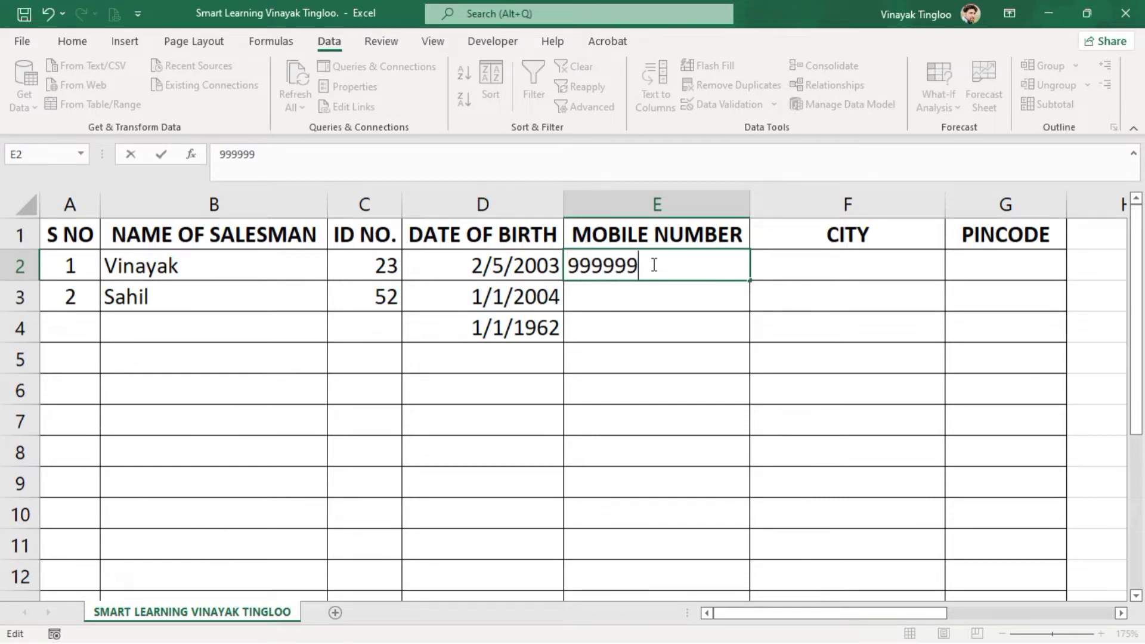
pyautogui.write('999')
pyautogui.press('Return')
pyautogui.press('Return')
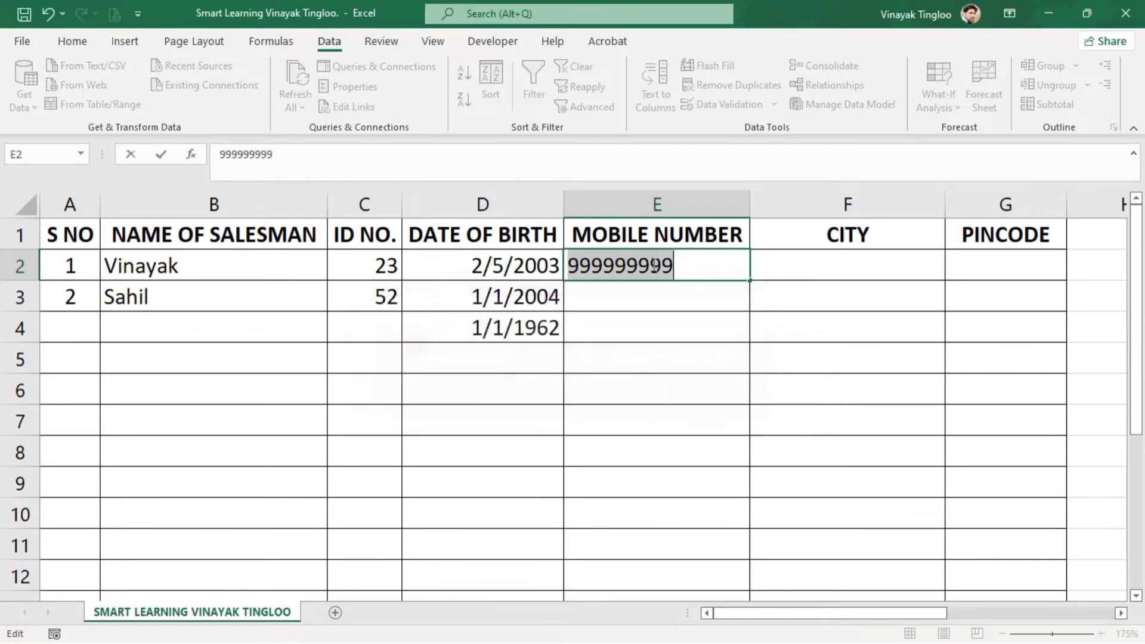
# Step: Extend the pending number in cell E2 to eleven digits and try to enter it
pyautogui.press('Right')
pyautogui.write('99')
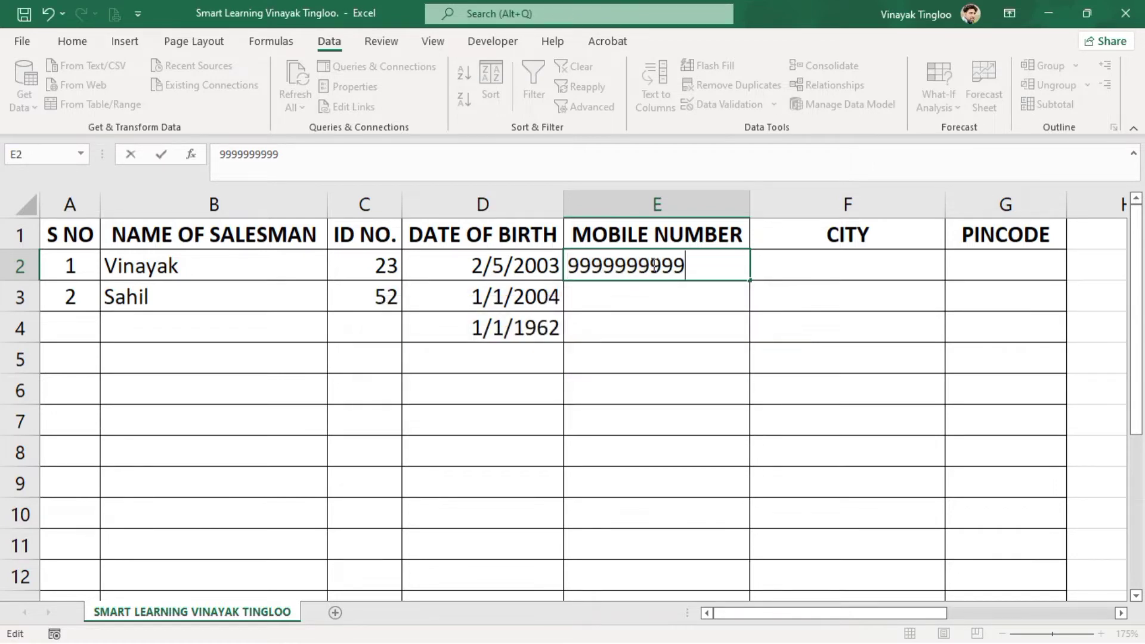
pyautogui.press('Return')
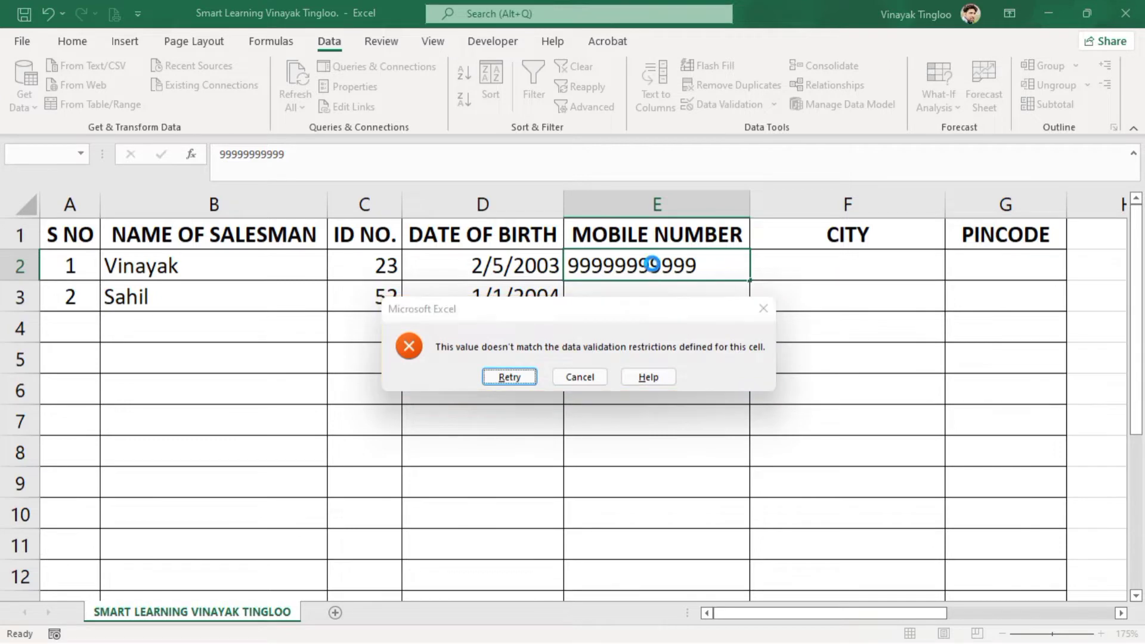
pyautogui.press('Return')
# Step: Shorten the pending entry in cell E2 by one digit and enter it as a ten-digit mobile number
pyautogui.press('Right')
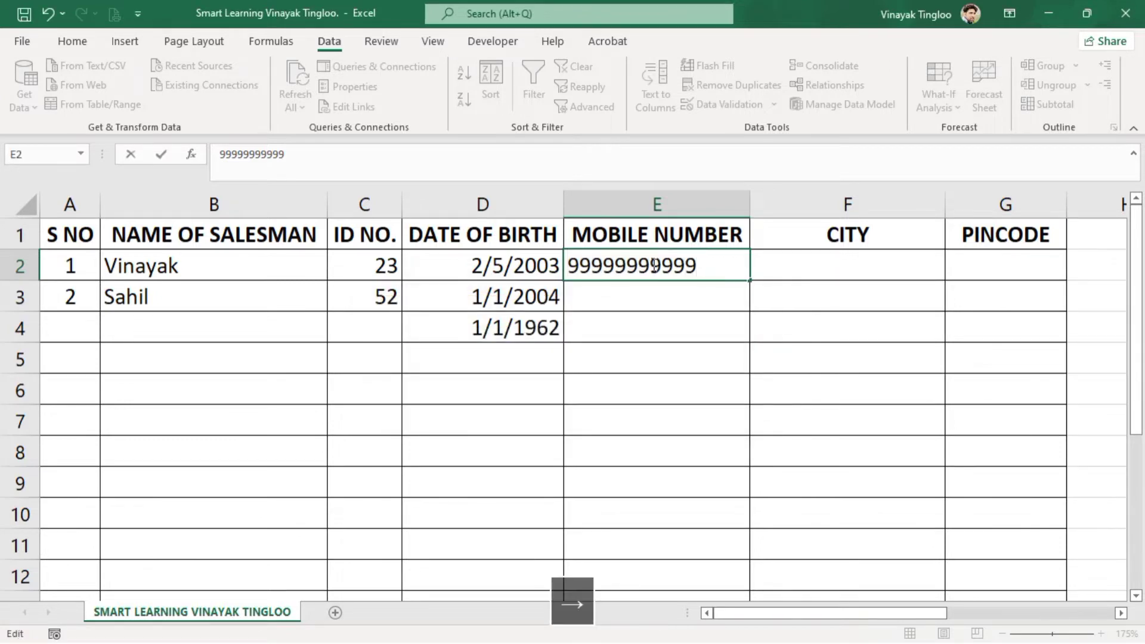
pyautogui.press('BackSpace')
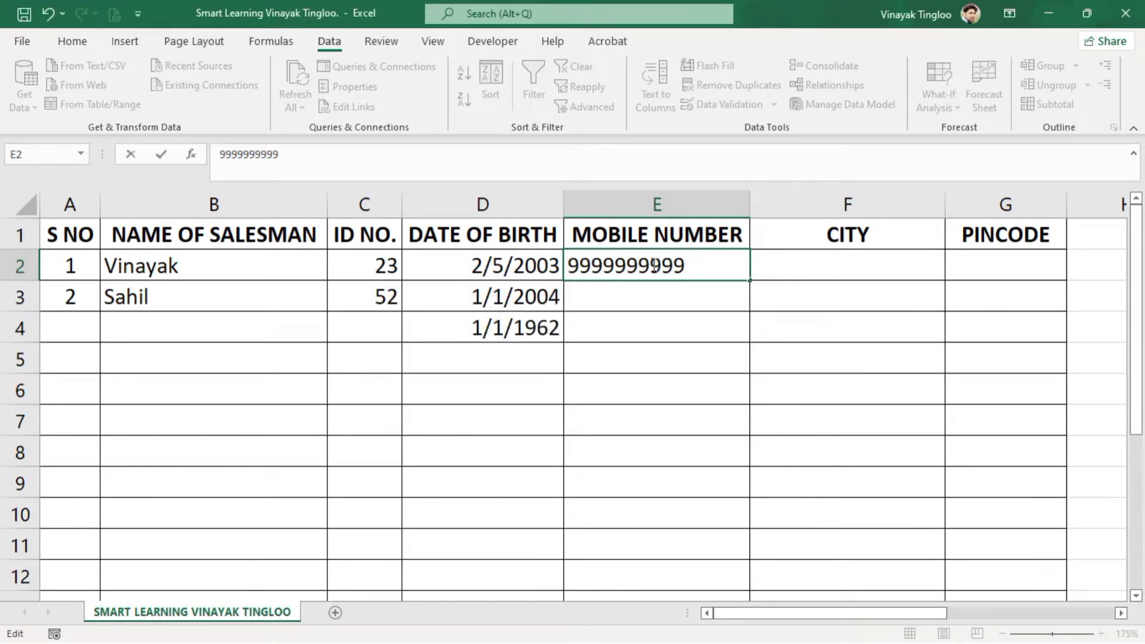
pyautogui.press('Return')
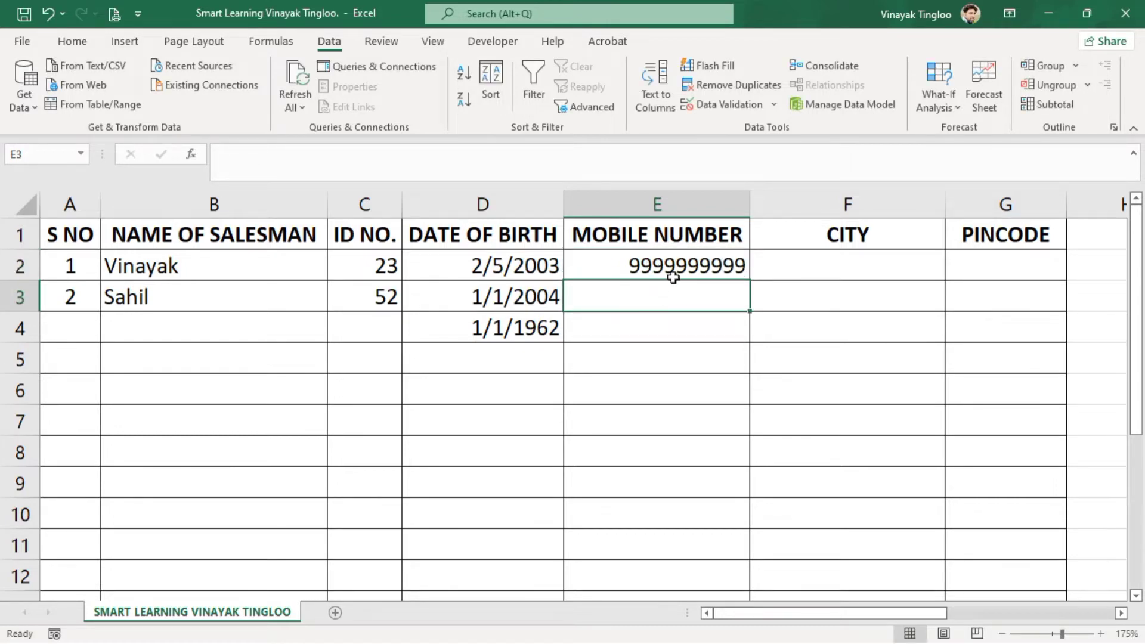
# Step: Choose CHANNI from the list of allowed values as the city in cell F2
pyautogui.click(833, 273)
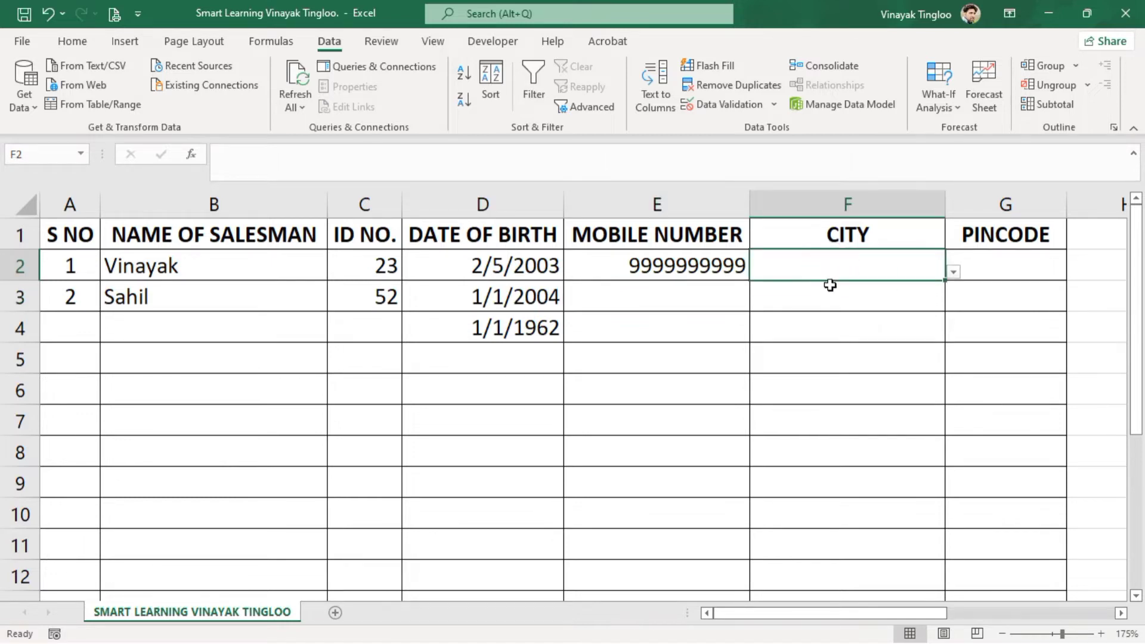
pyautogui.click(953, 272)
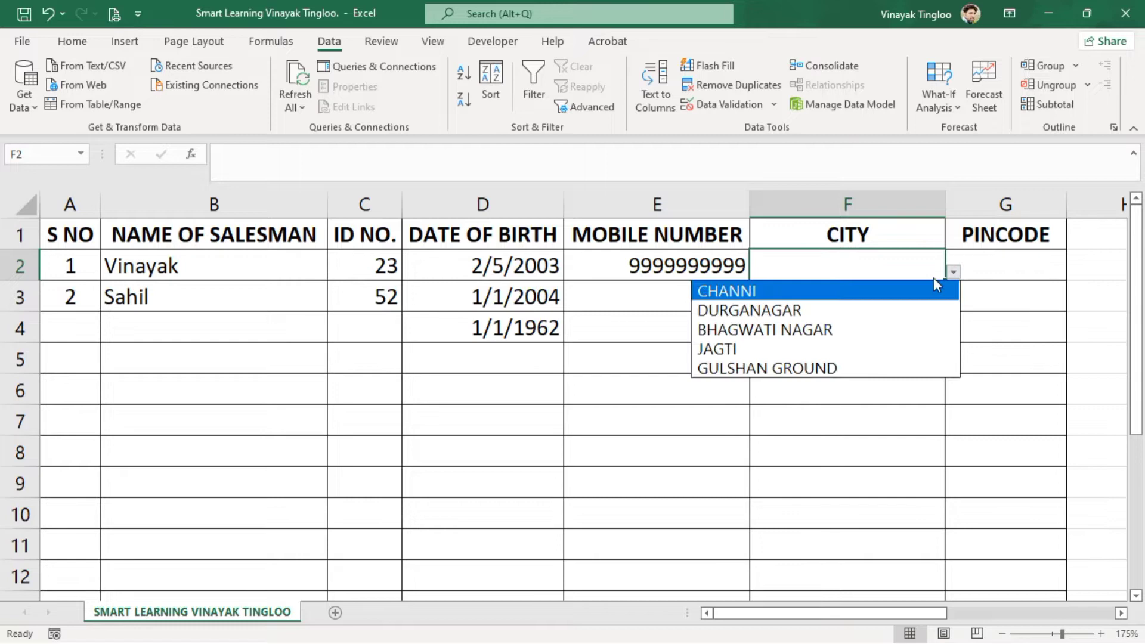
pyautogui.click(742, 291)
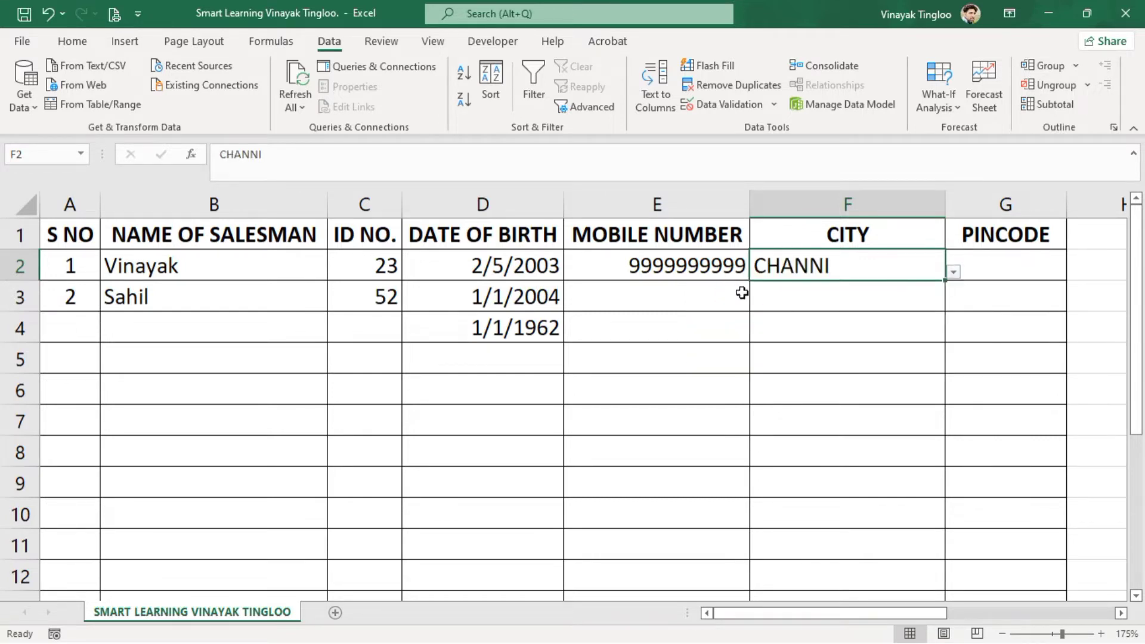
pyautogui.click(800, 307)
# Step: Enter a six-digit pincode for the first salesman in cell G2
pyautogui.click(1002, 270)
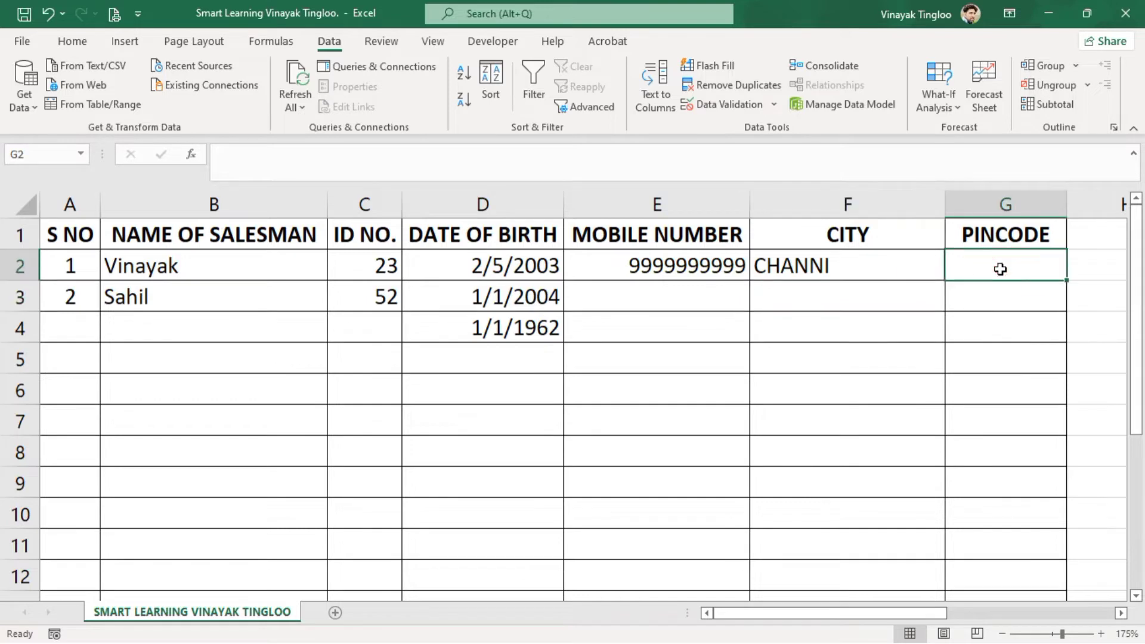
pyautogui.write('180015')
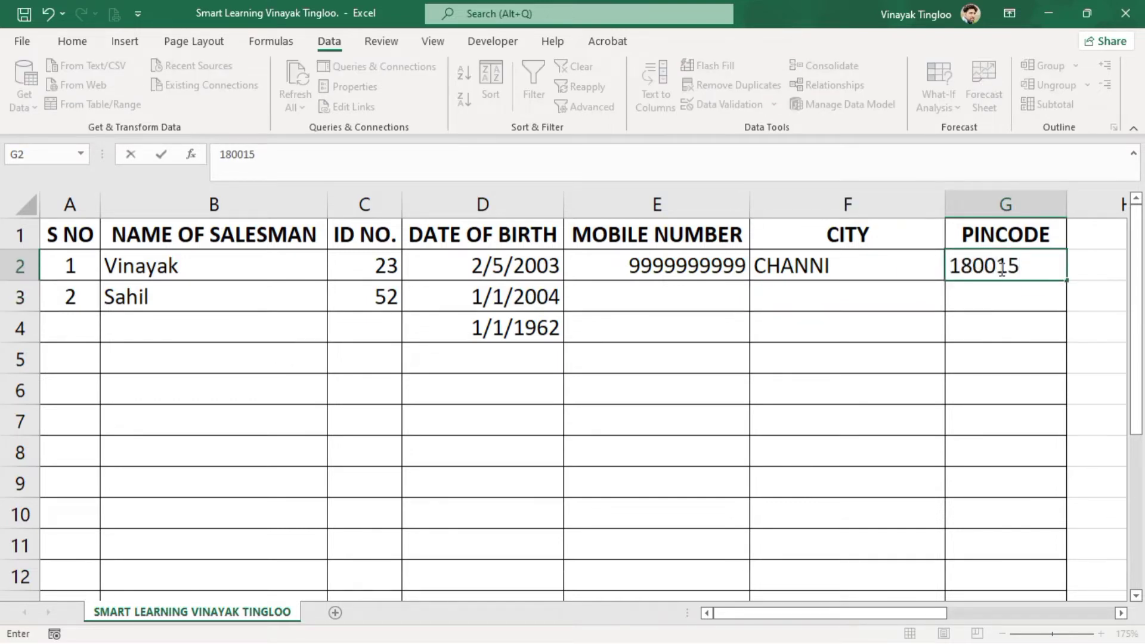
pyautogui.press('Return')
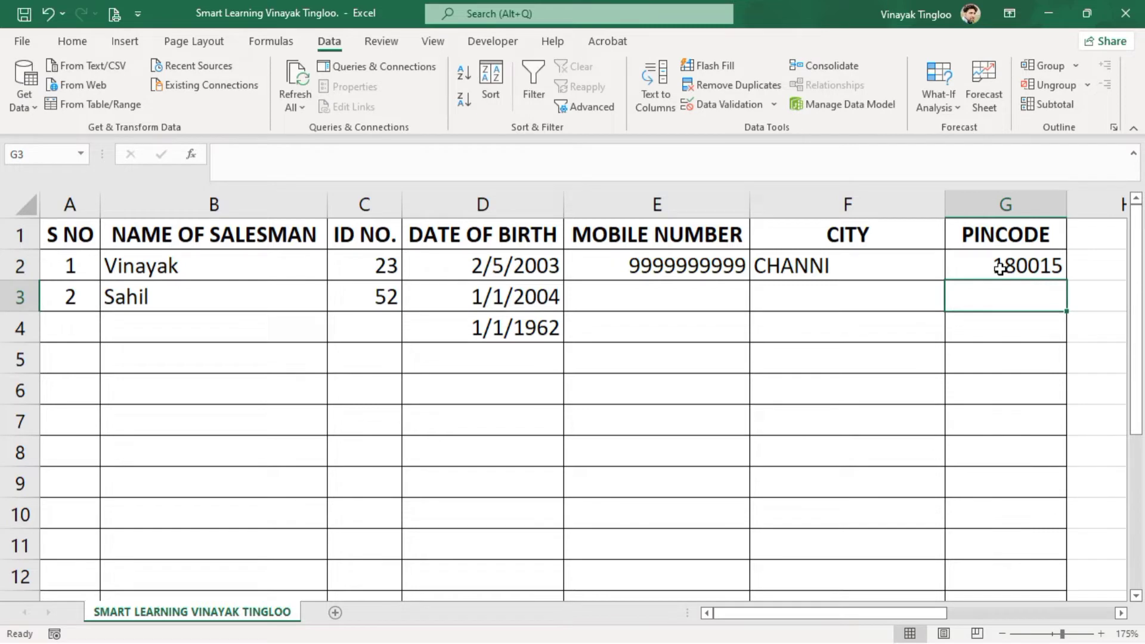
# Step: Try to enter the text SLVT as the pincode in cell G3, and discard it
pyautogui.write('SLVT')
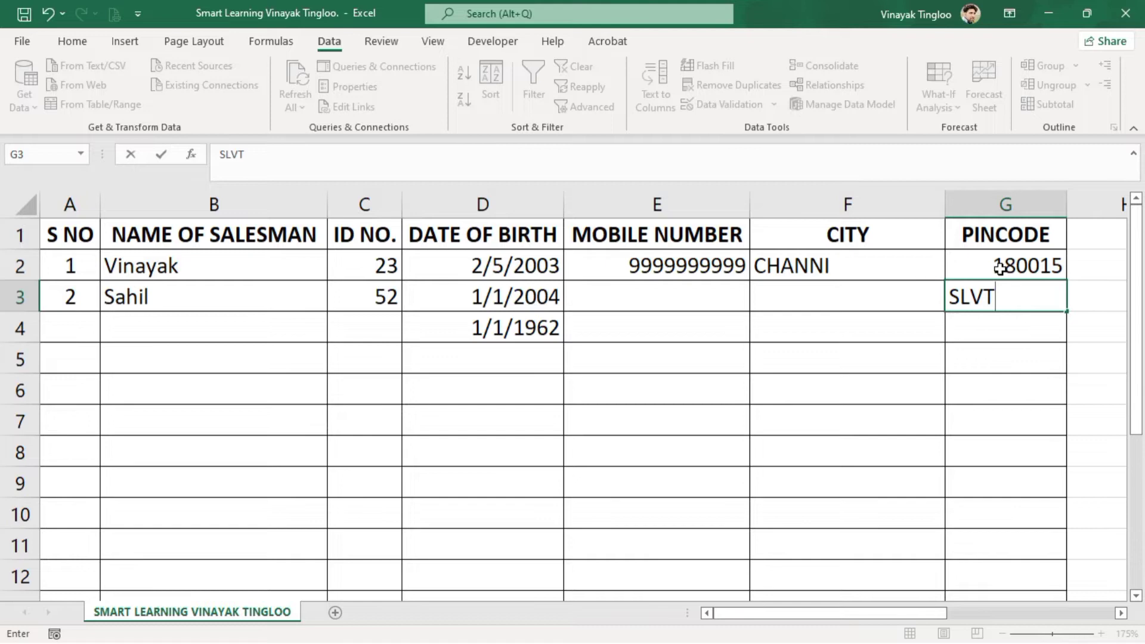
pyautogui.press('Return')
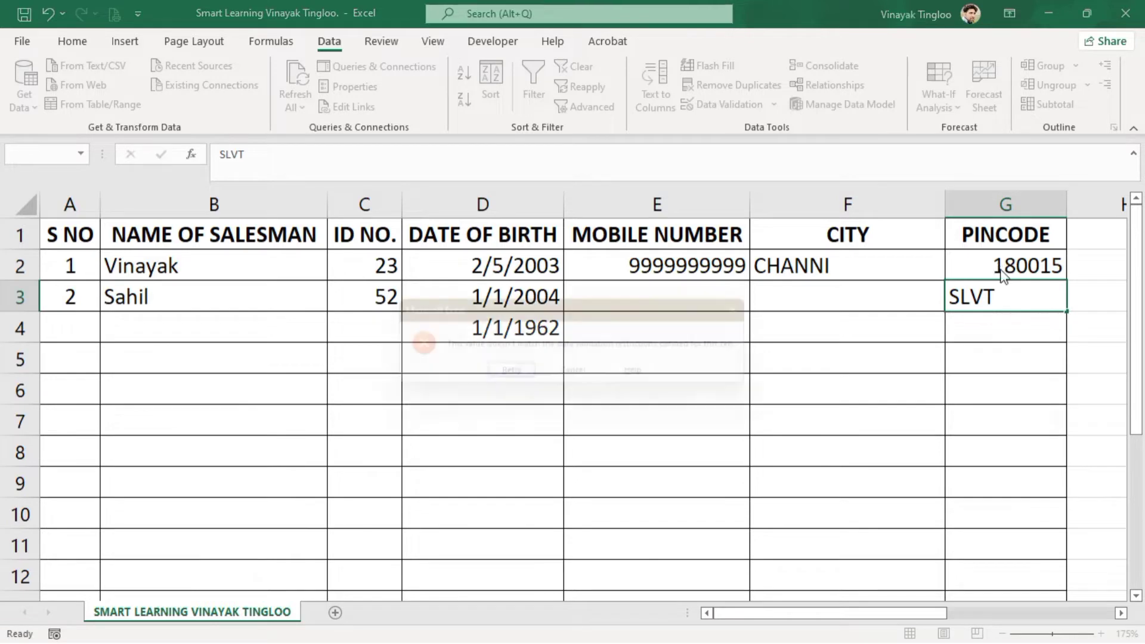
pyautogui.press('Return')
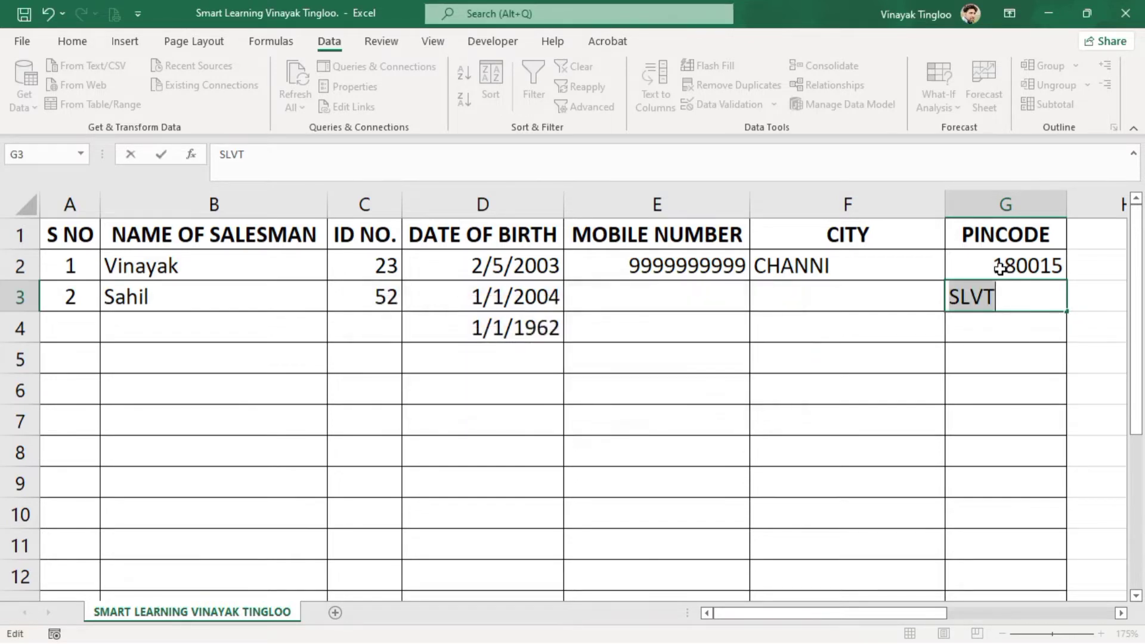
pyautogui.press('Escape')
pyautogui.click(997, 202)
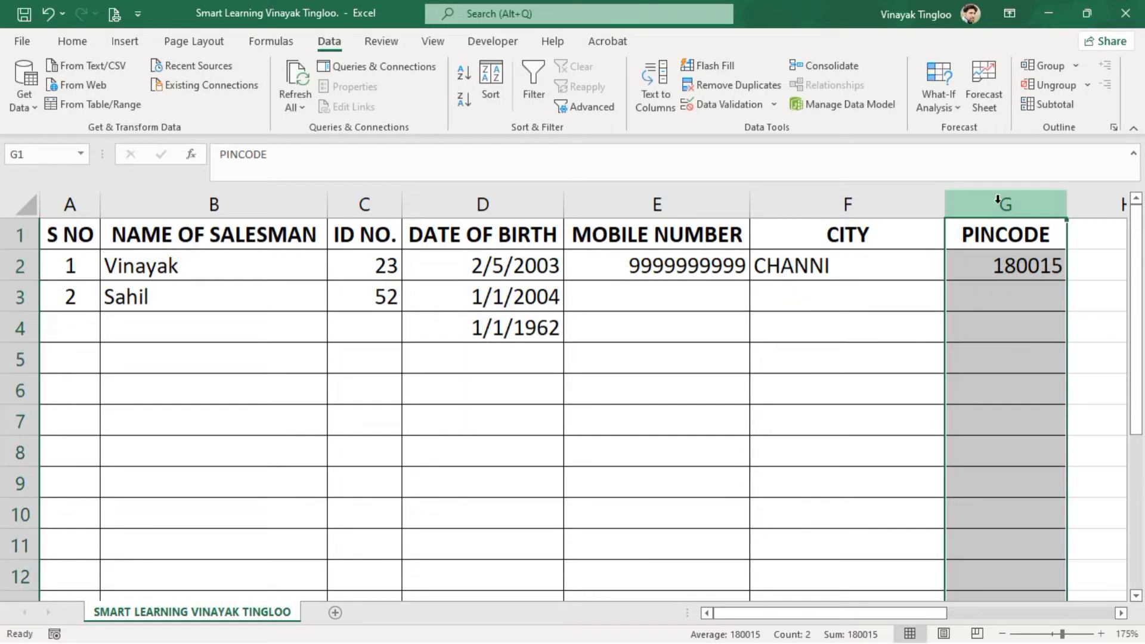
pyautogui.click(149, 207)
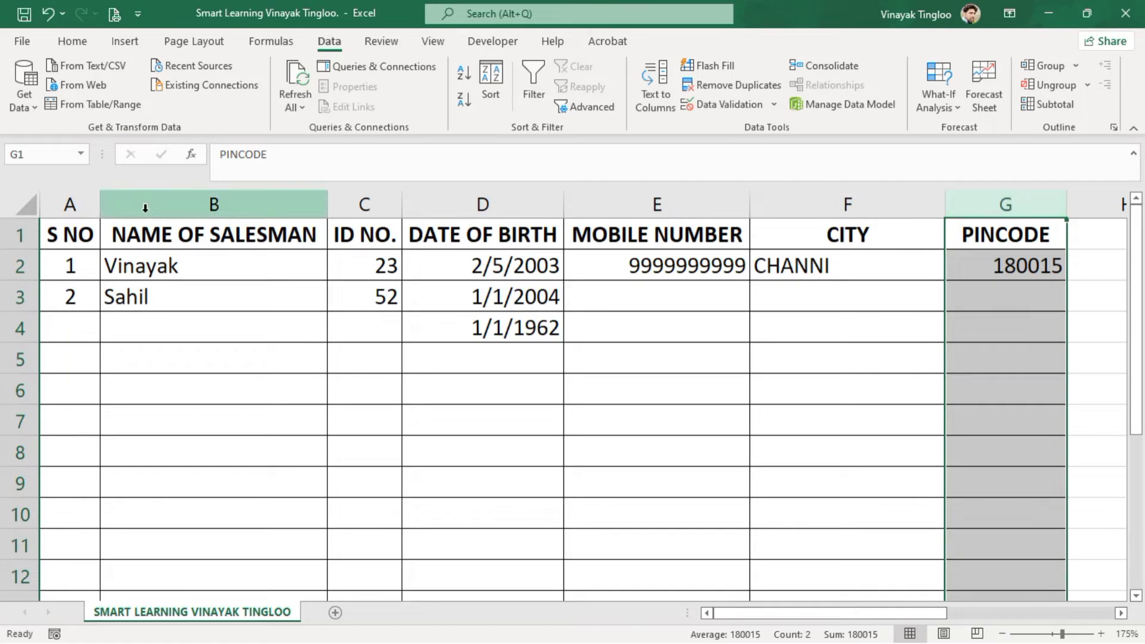
pyautogui.click(456, 411)
# Step: Clear all sample entries below the header row in the range A2:G7
pyautogui.click(78, 267)
pyautogui.moveTo(78, 267); pyautogui.dragTo(994, 410)
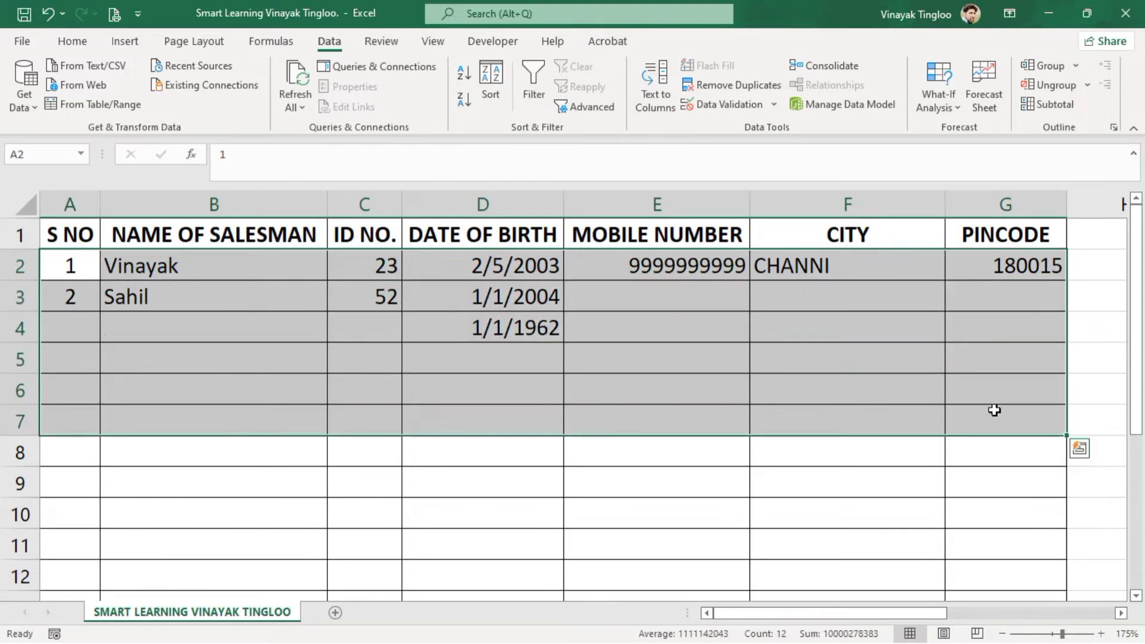
pyautogui.press('Delete')
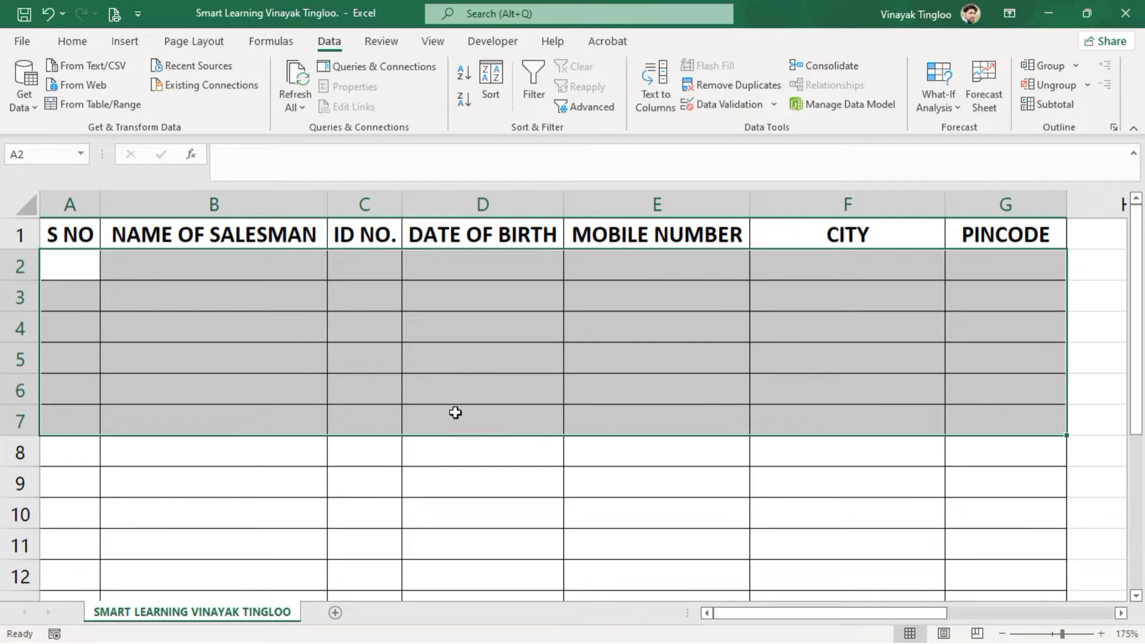
pyautogui.click(453, 358)
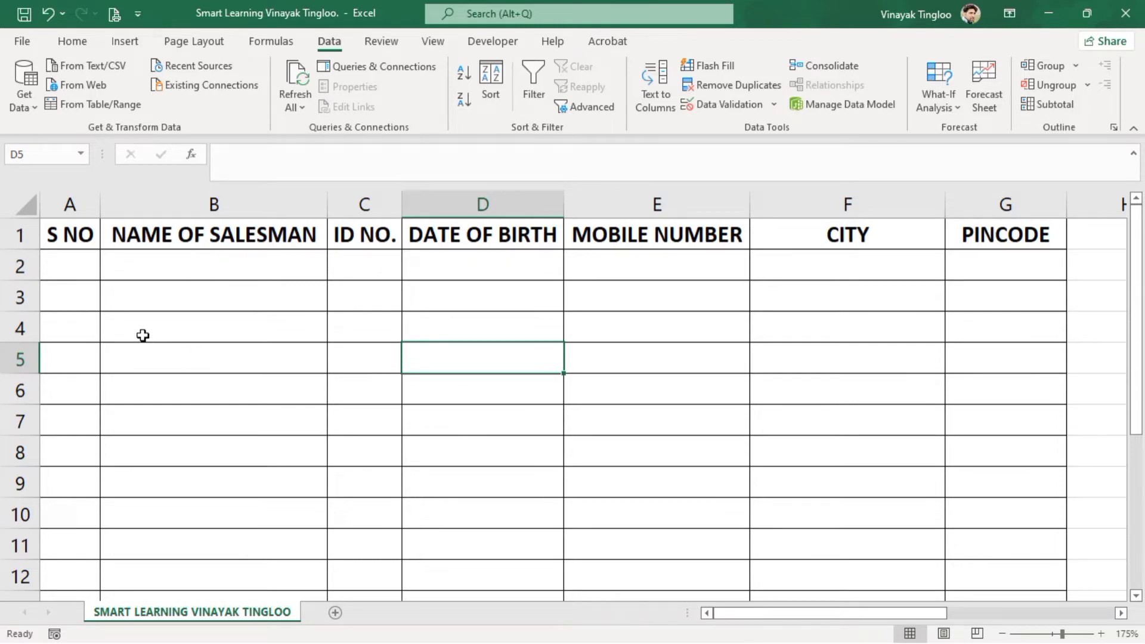
# Step: Widen the S NO column to fit a formula and enter =ISTEXT(B1) in cell A2
pyautogui.click(149, 305)
pyautogui.moveTo(100, 200); pyautogui.dragTo(210, 191)
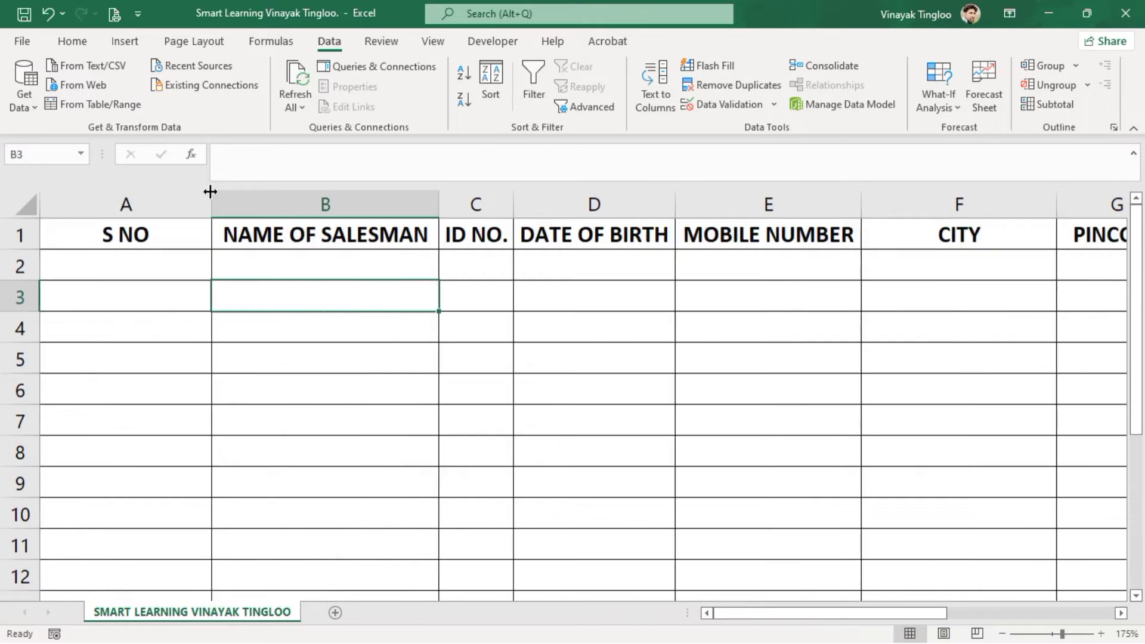
pyautogui.click(181, 272)
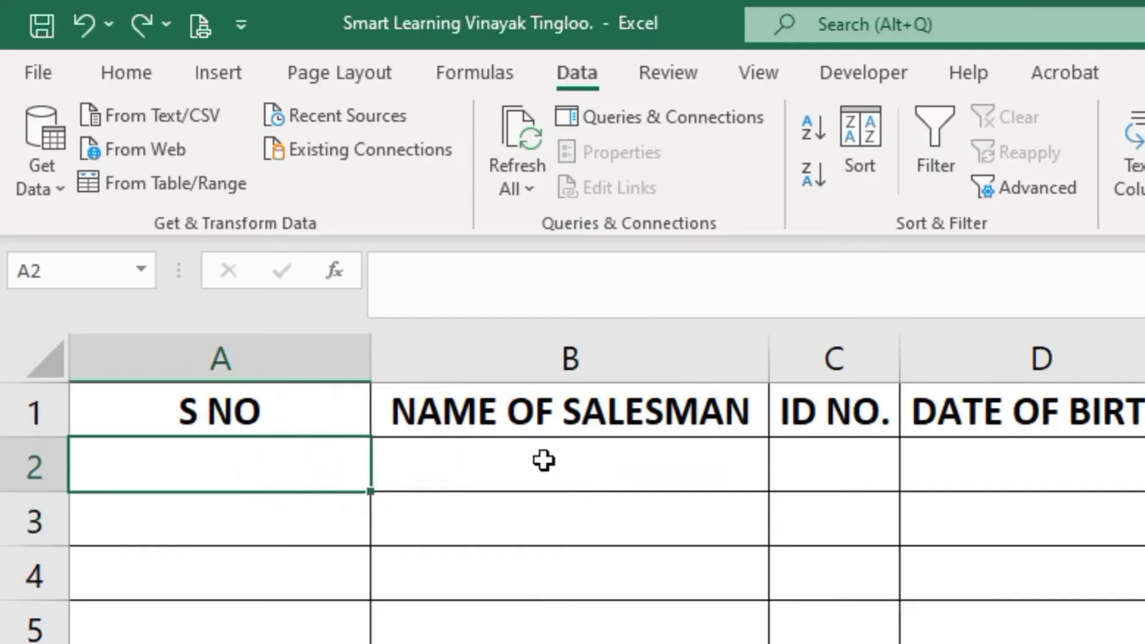
pyautogui.write('=')
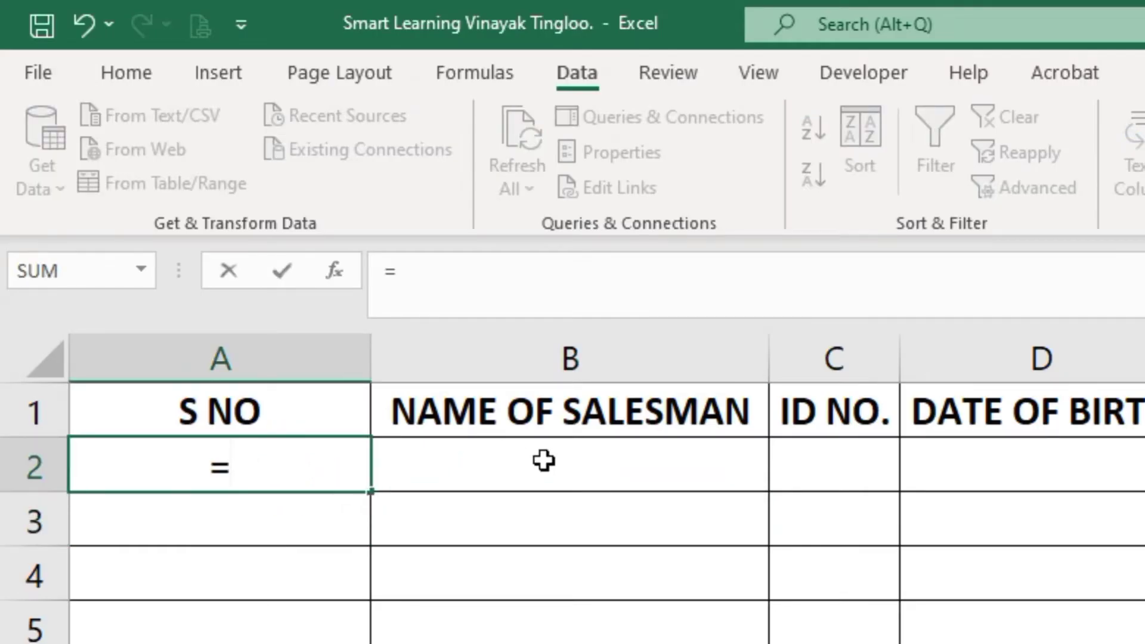
pyautogui.write('ISTEXT')
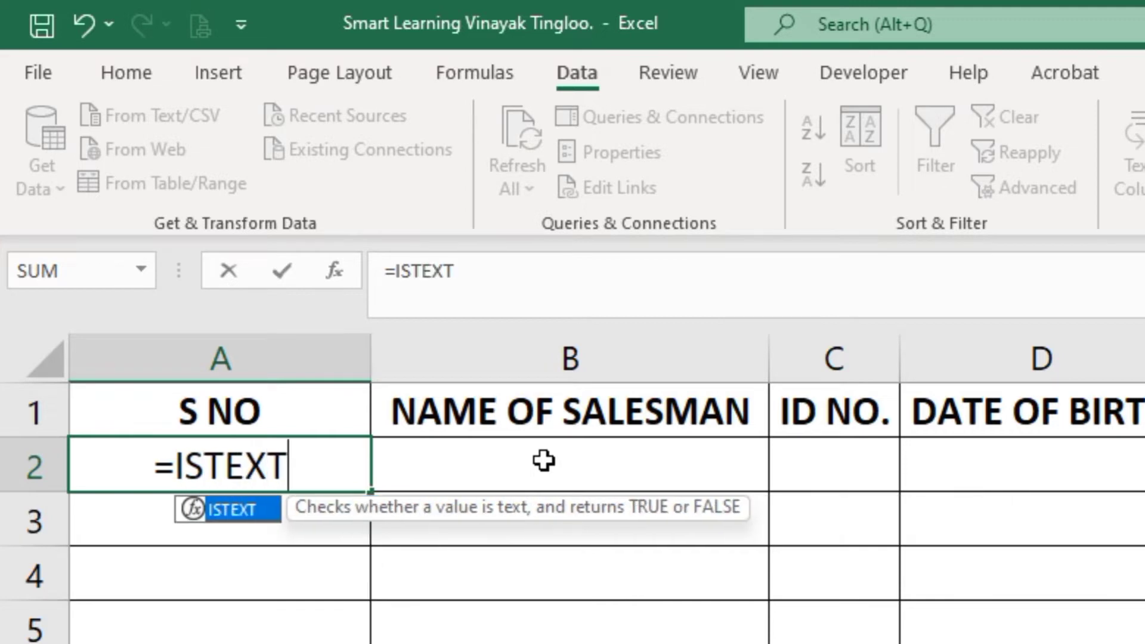
pyautogui.write('(')
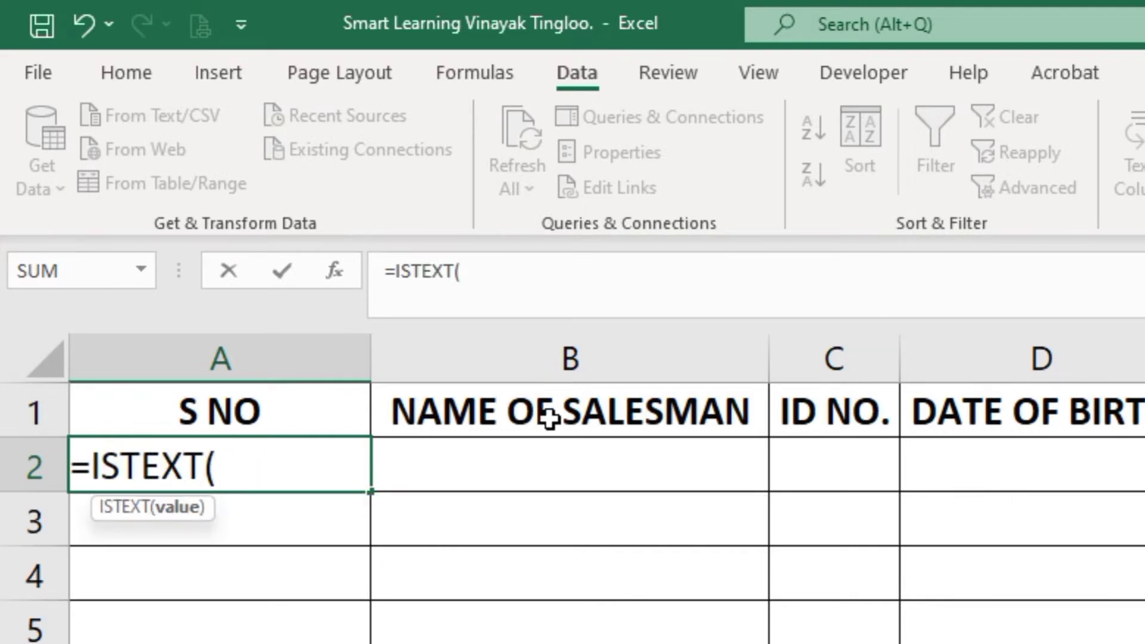
pyautogui.click(522, 410)
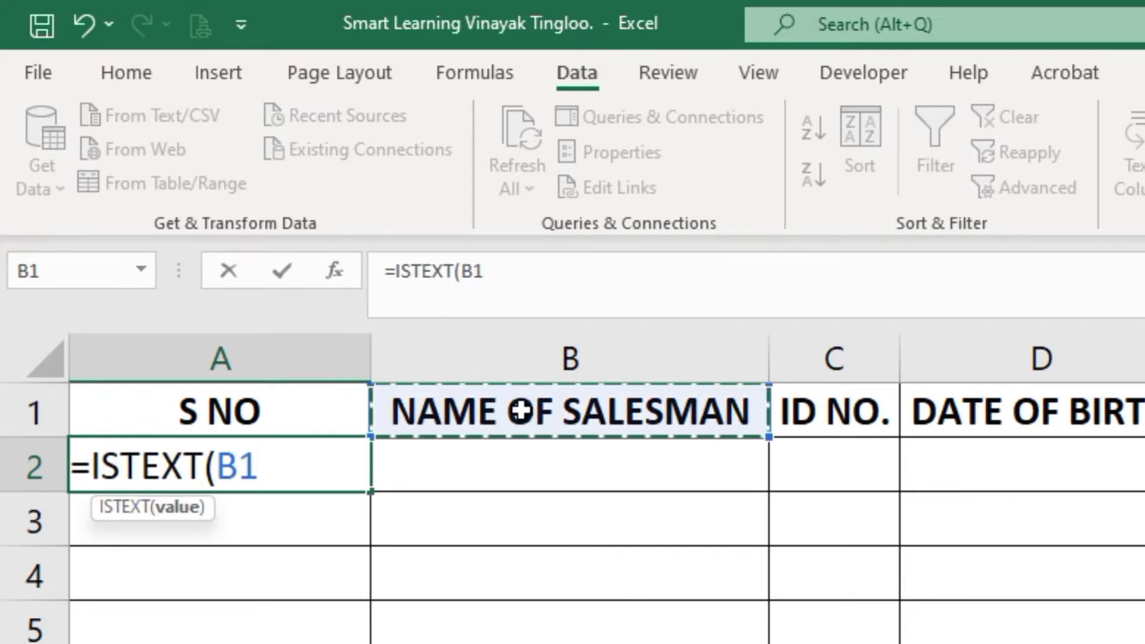
pyautogui.write(')')
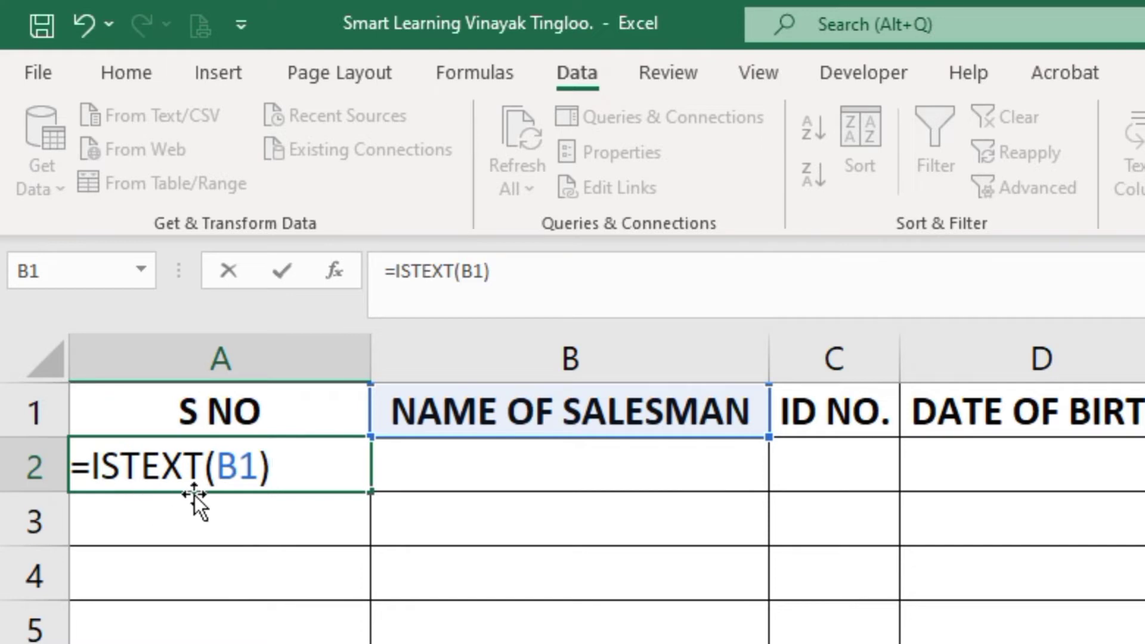
pyautogui.press('Return')
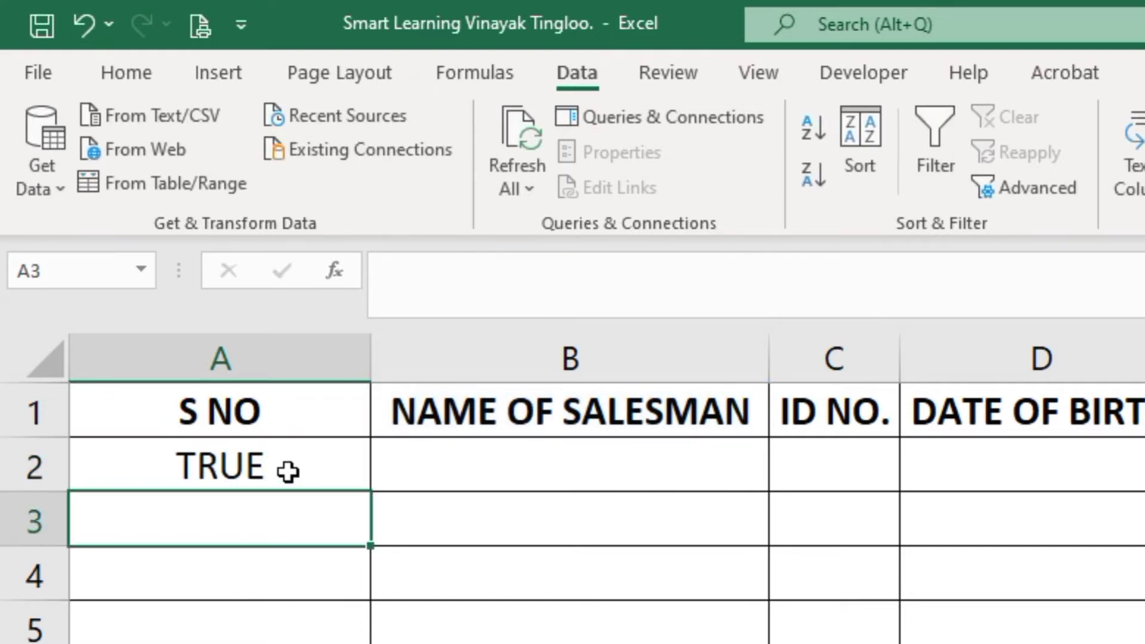
# Step: Cut the whole formula text =ISTEXT(B1) out of cell A2, leaving the cell empty
pyautogui.doubleClick(256, 462)
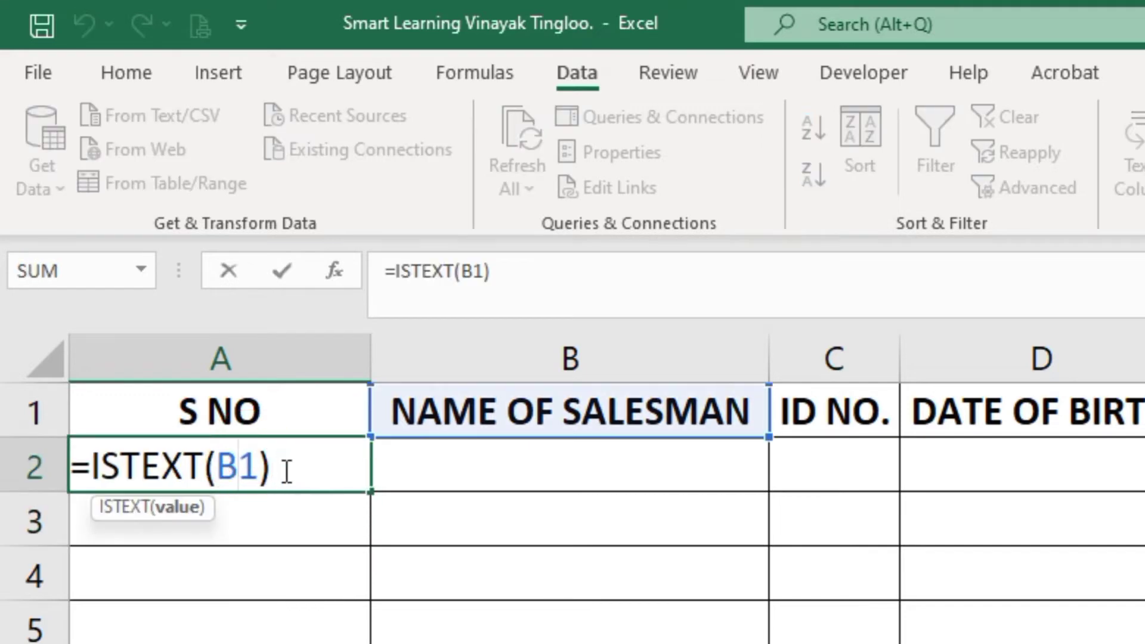
pyautogui.moveTo(286, 470); pyautogui.dragTo(60, 472)
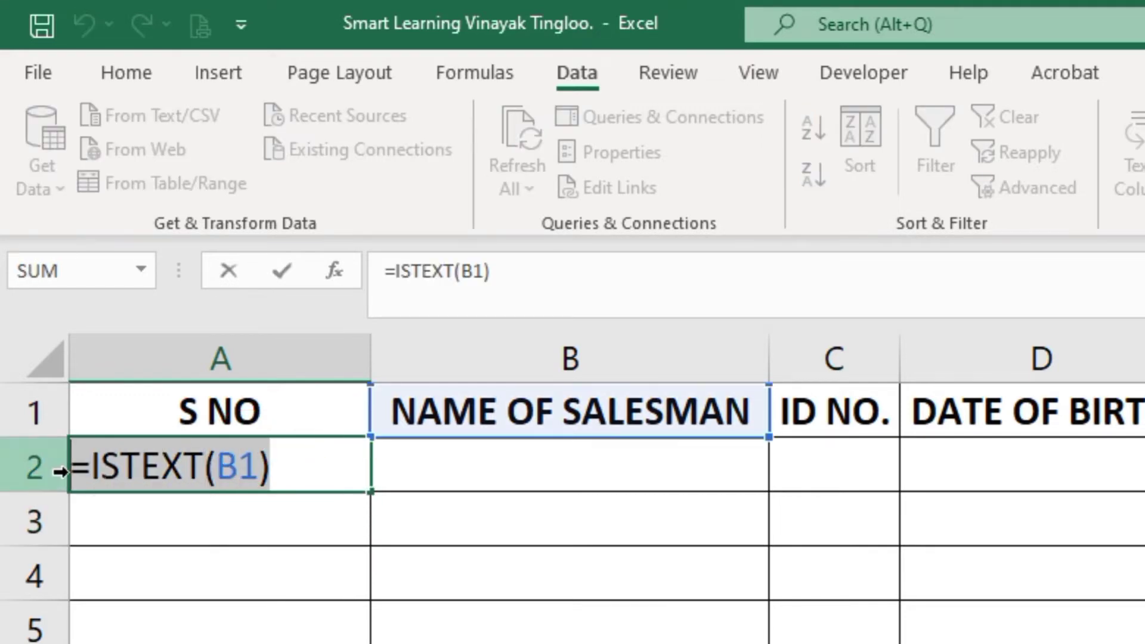
pyautogui.hotkey('ctrl', 'x')
pyautogui.click(277, 520)
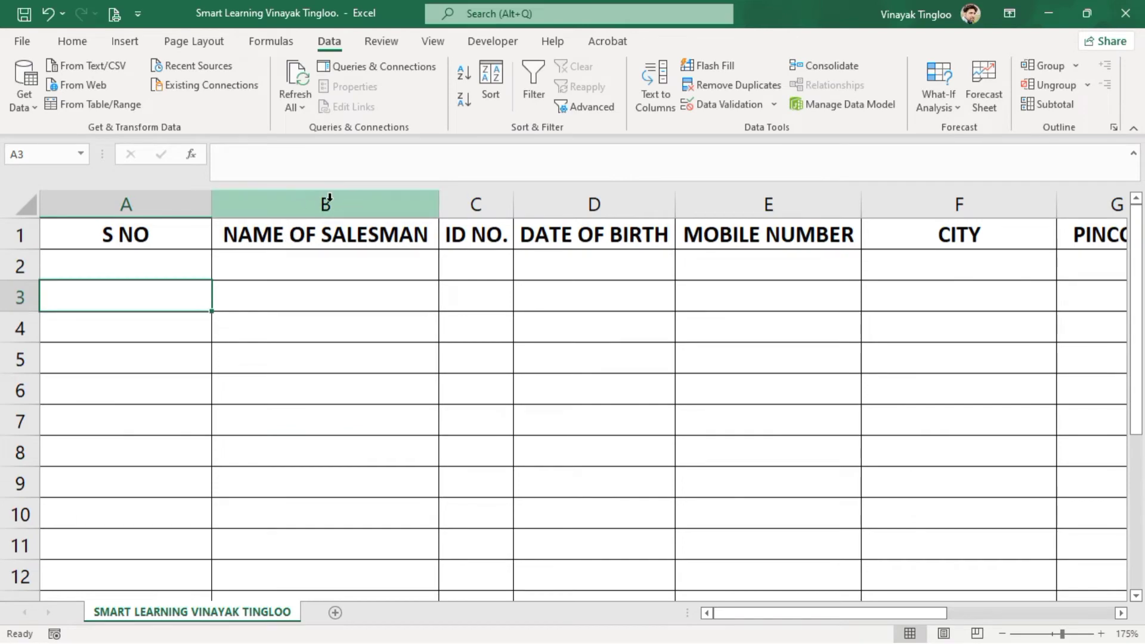
# Step: Apply a Custom data validation rule with the formula =ISTEXT(B1) to the whole NAME OF SALESMAN column
pyautogui.click(329, 198)
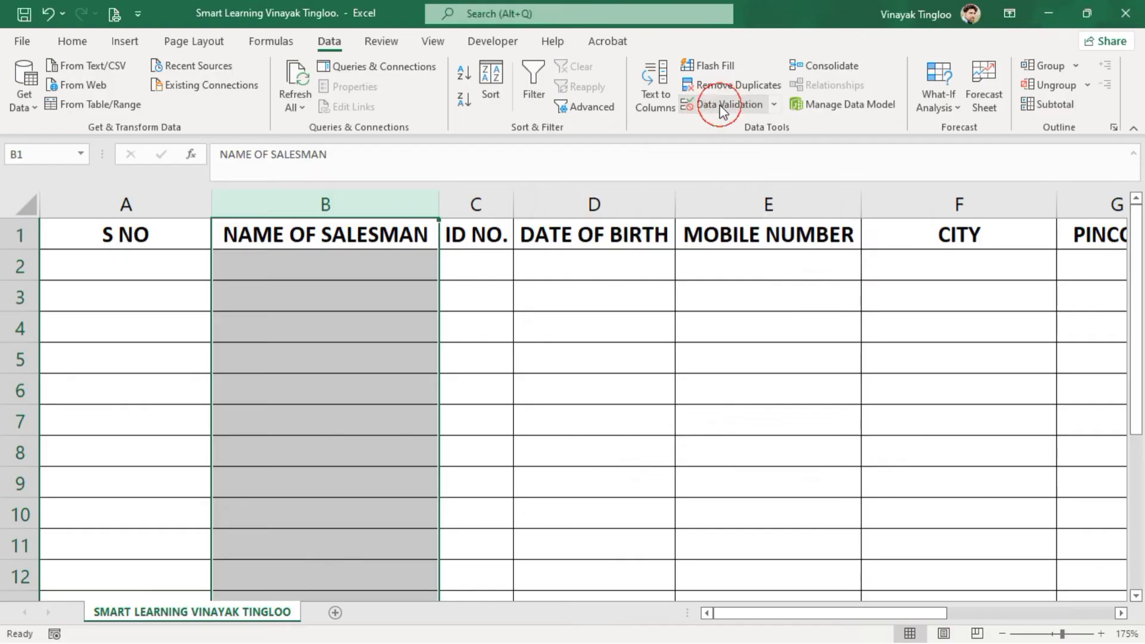
pyautogui.click(862, 226)
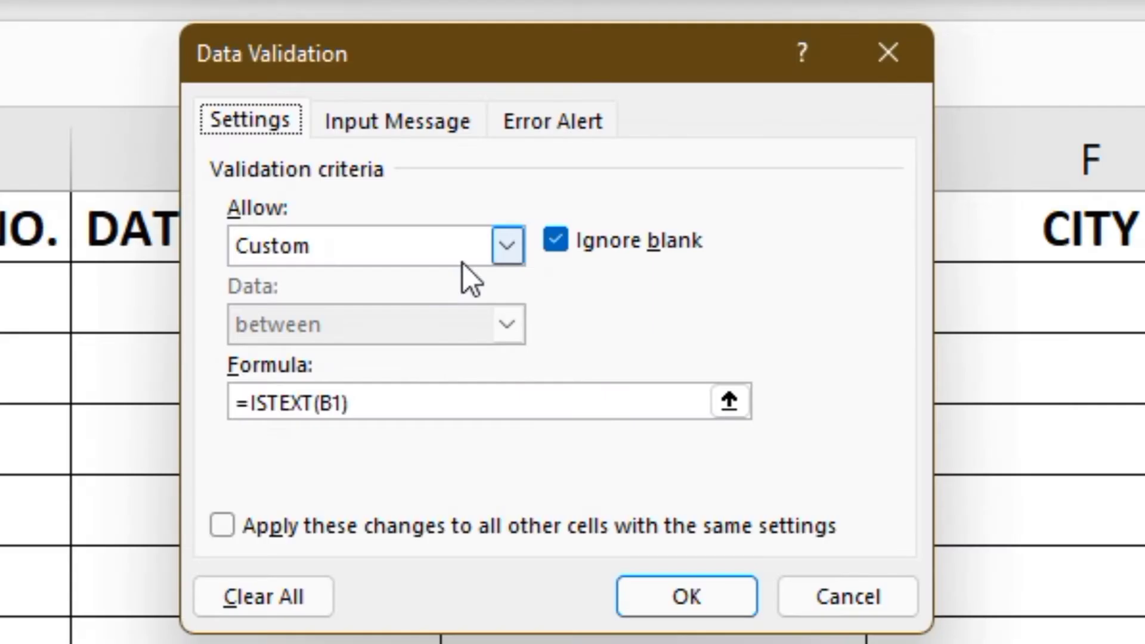
pyautogui.click(516, 246)
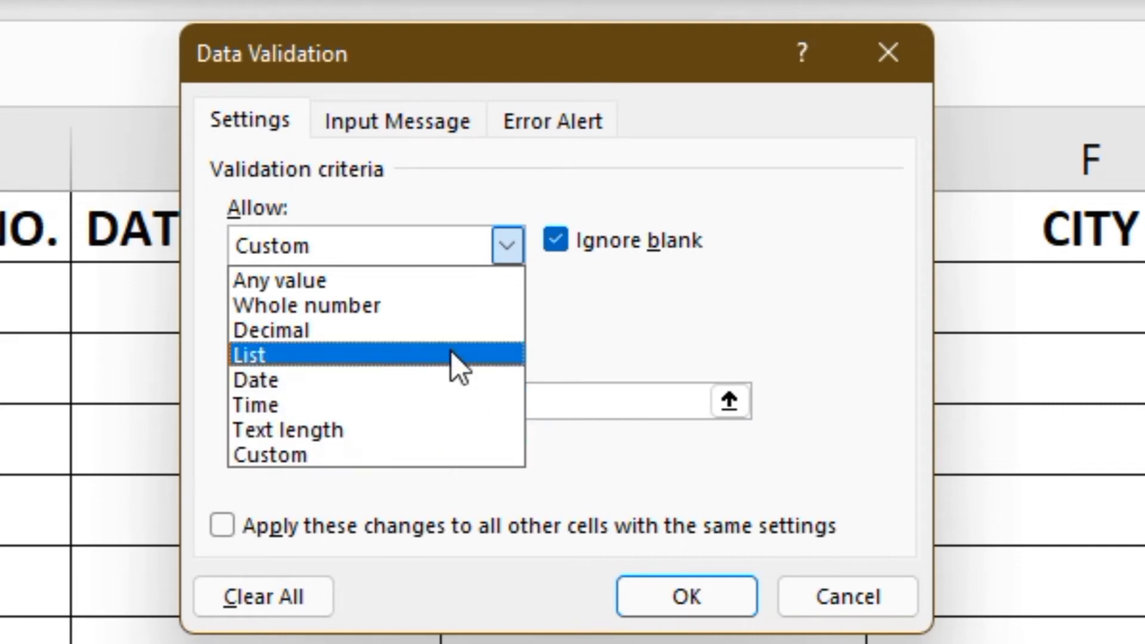
pyautogui.click(332, 459)
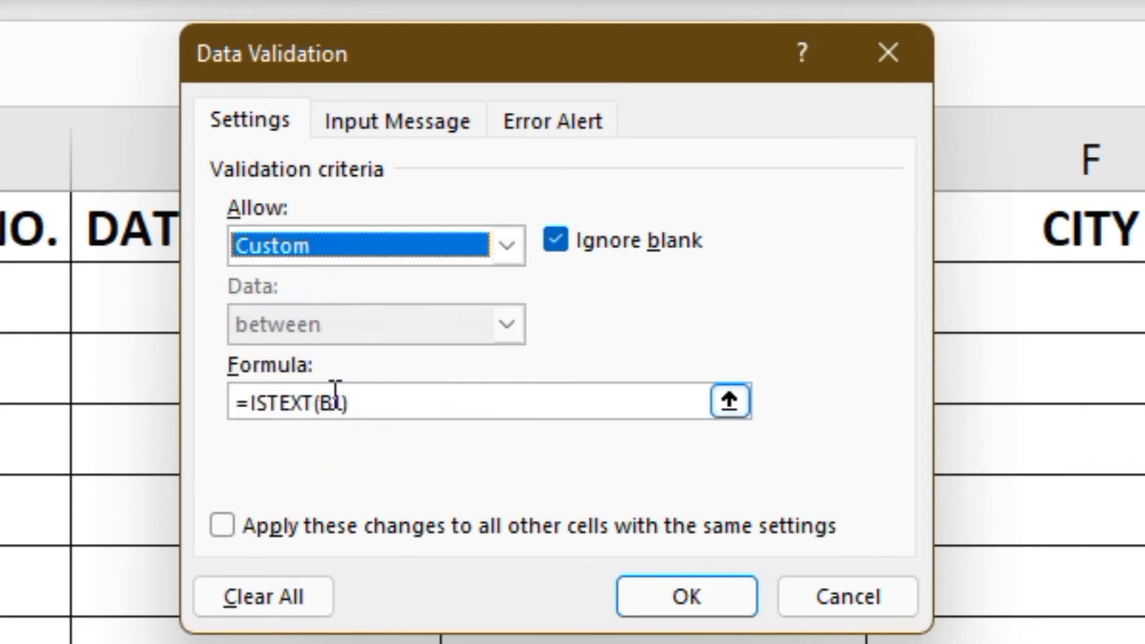
pyautogui.moveTo(360, 401); pyautogui.dragTo(235, 401)
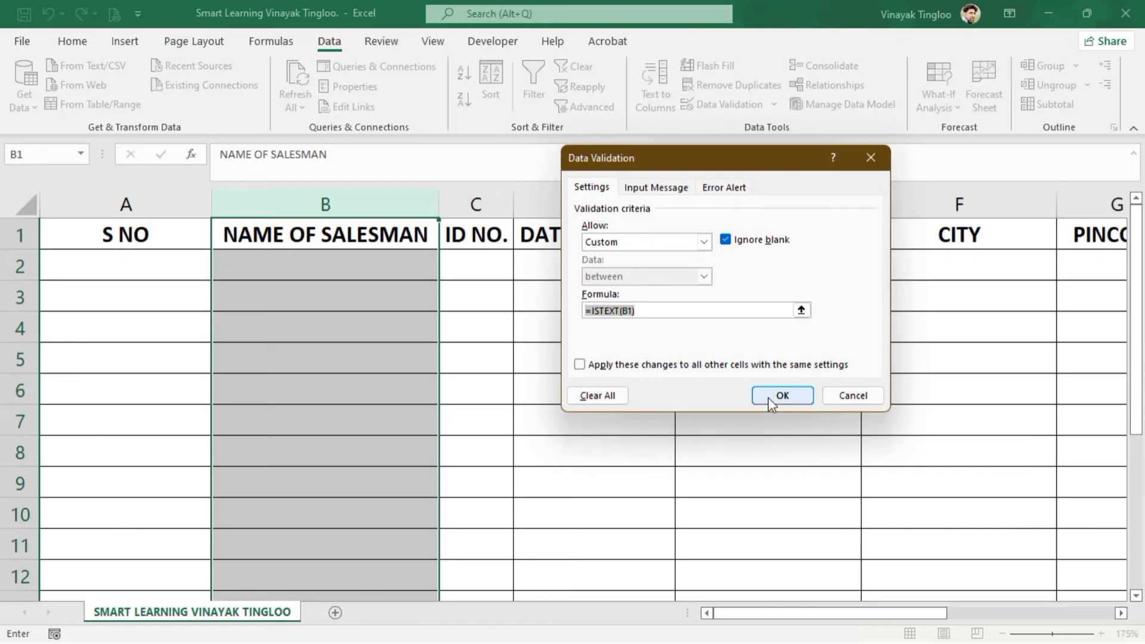
pyautogui.click(770, 396)
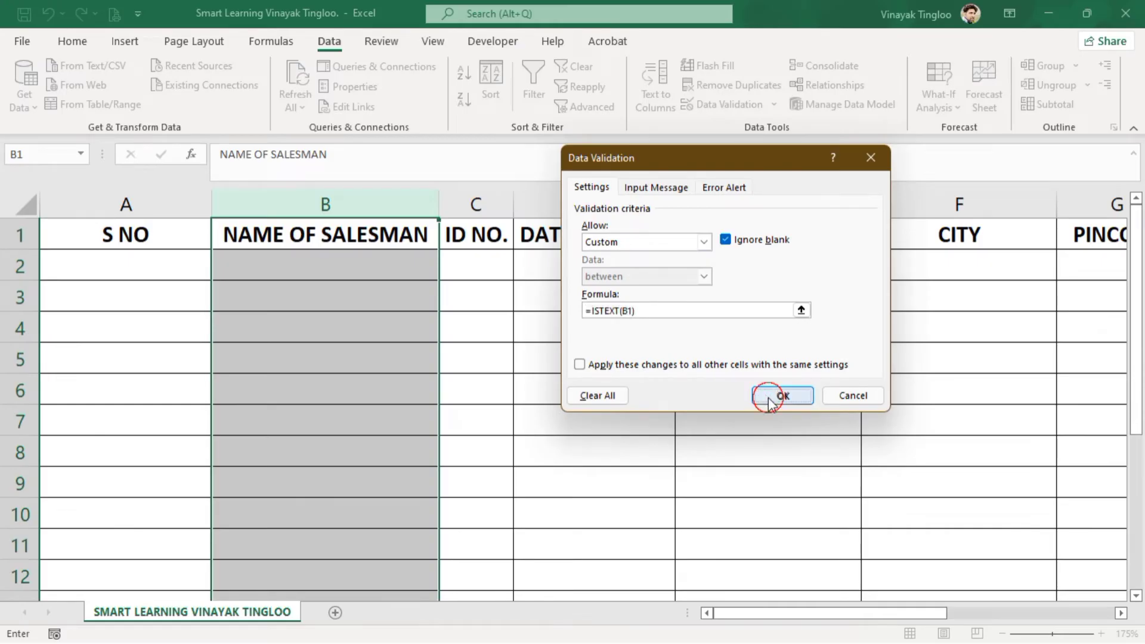
pyautogui.click(353, 266)
pyautogui.click(358, 281)
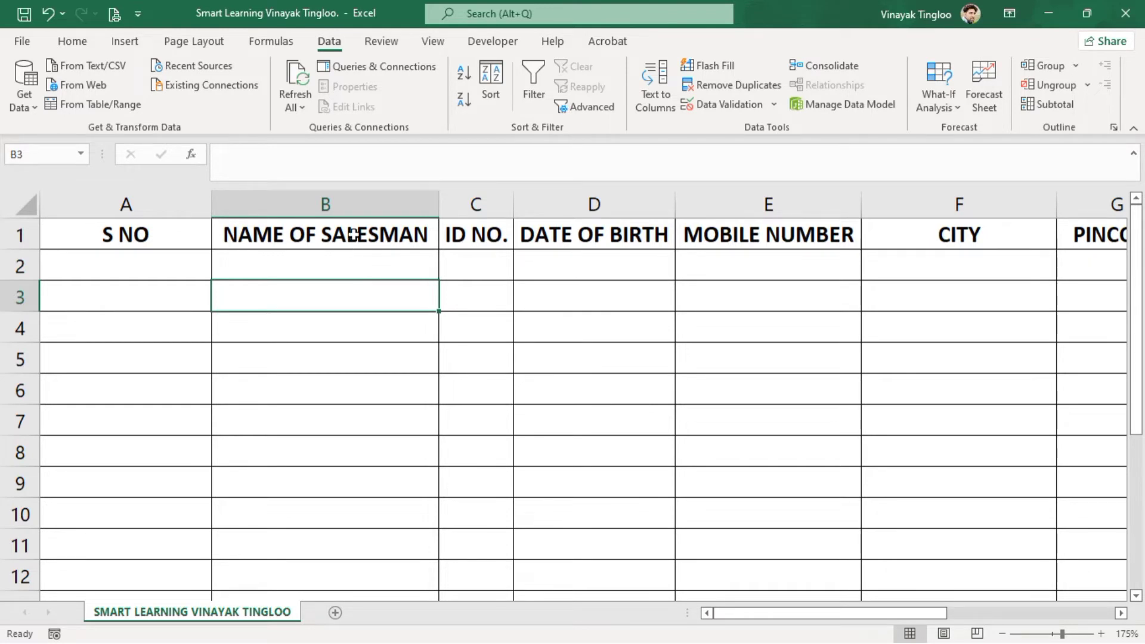
# Step: Preview the Warning and Information error alert styles in the NAME OF SALESMAN column's validation, return to Stop, and confirm
pyautogui.click(356, 205)
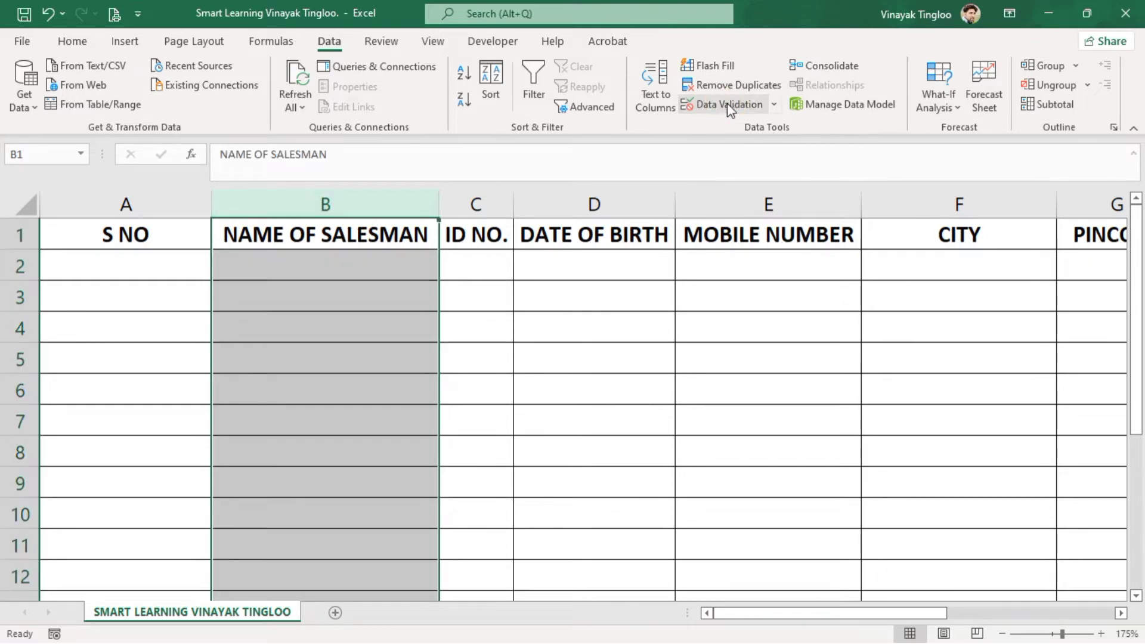
pyautogui.click(729, 104)
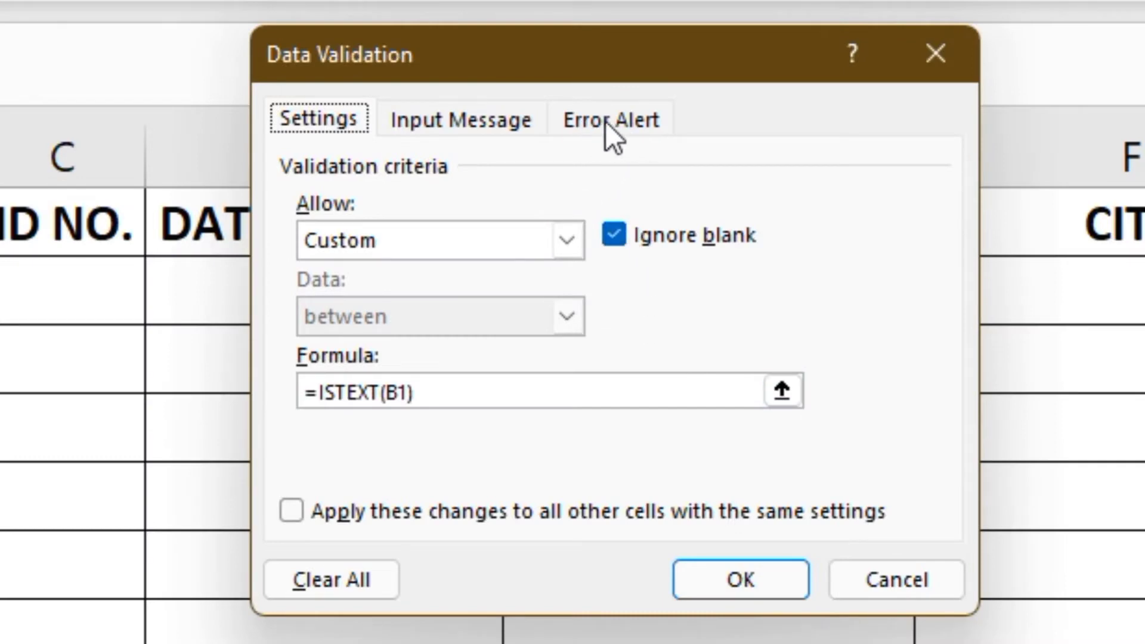
pyautogui.click(606, 121)
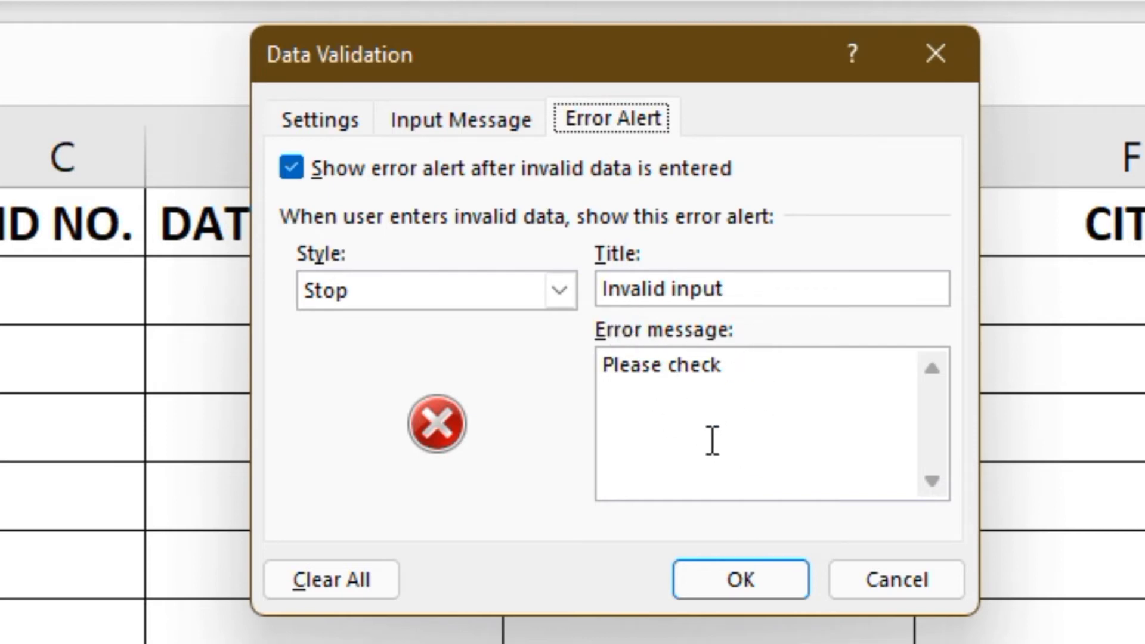
pyautogui.click(560, 288)
pyautogui.click(391, 349)
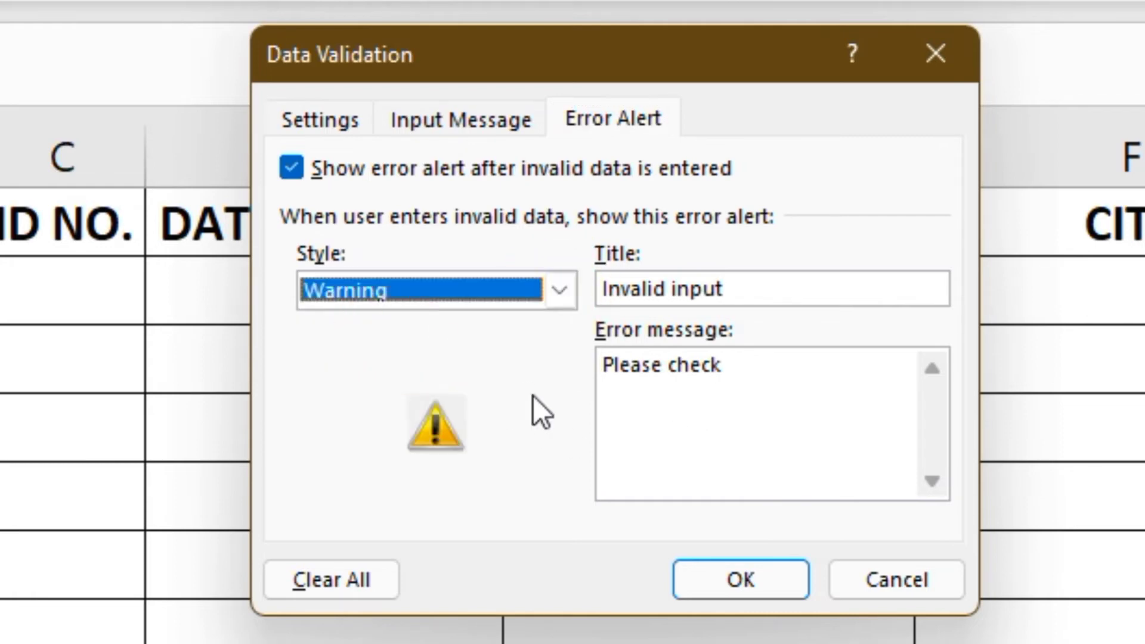
pyautogui.click(564, 292)
pyautogui.click(431, 371)
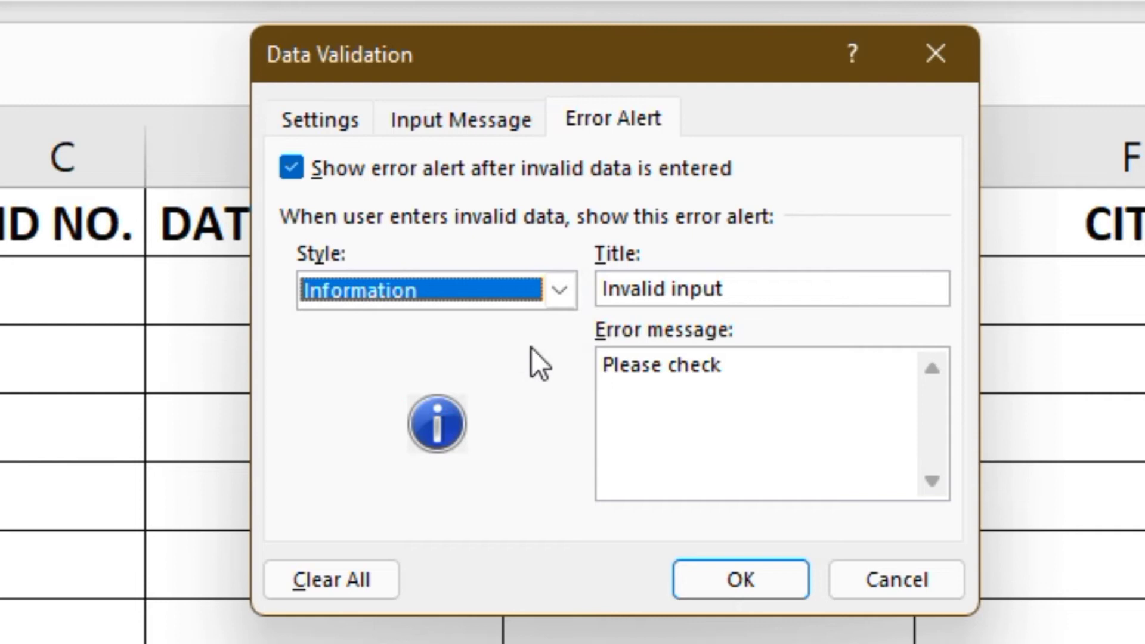
pyautogui.click(558, 289)
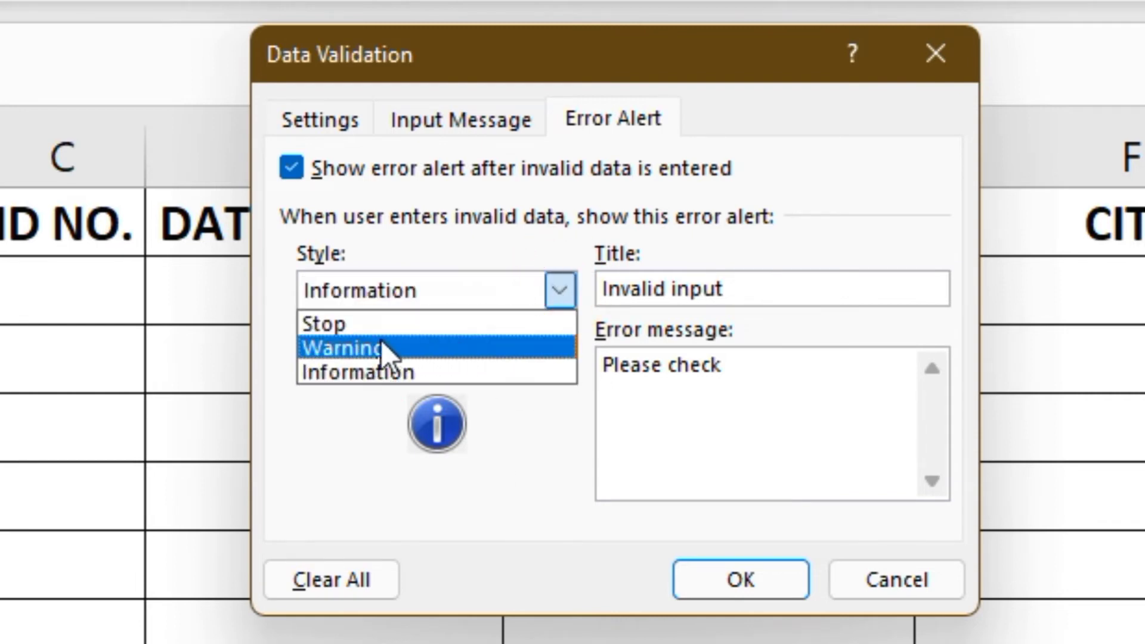
pyautogui.click(368, 325)
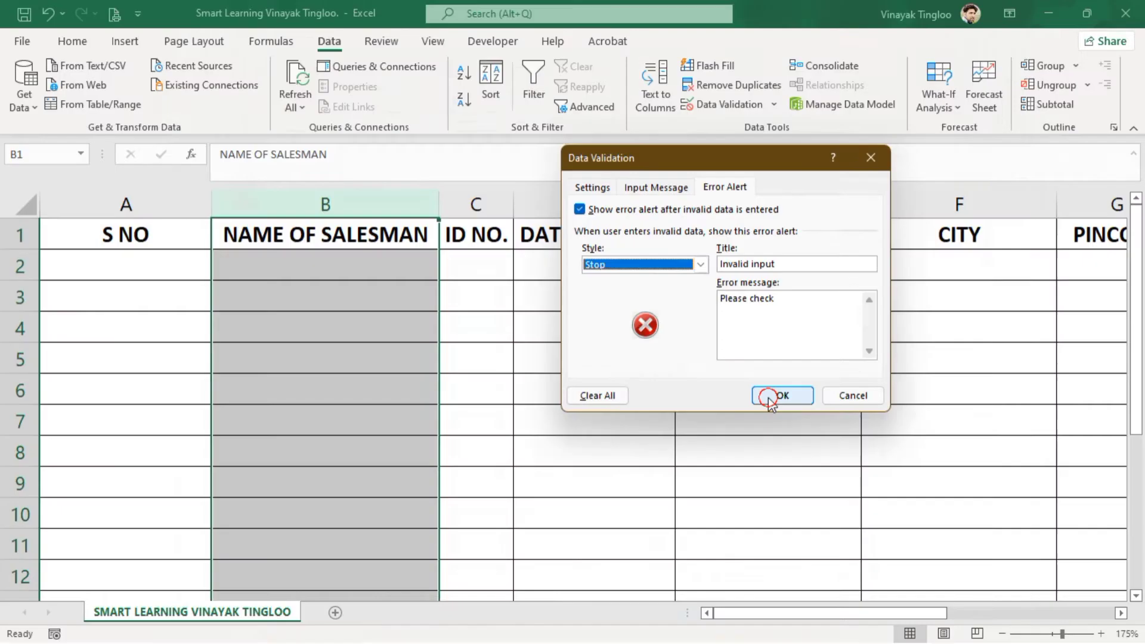
pyautogui.click(708, 581)
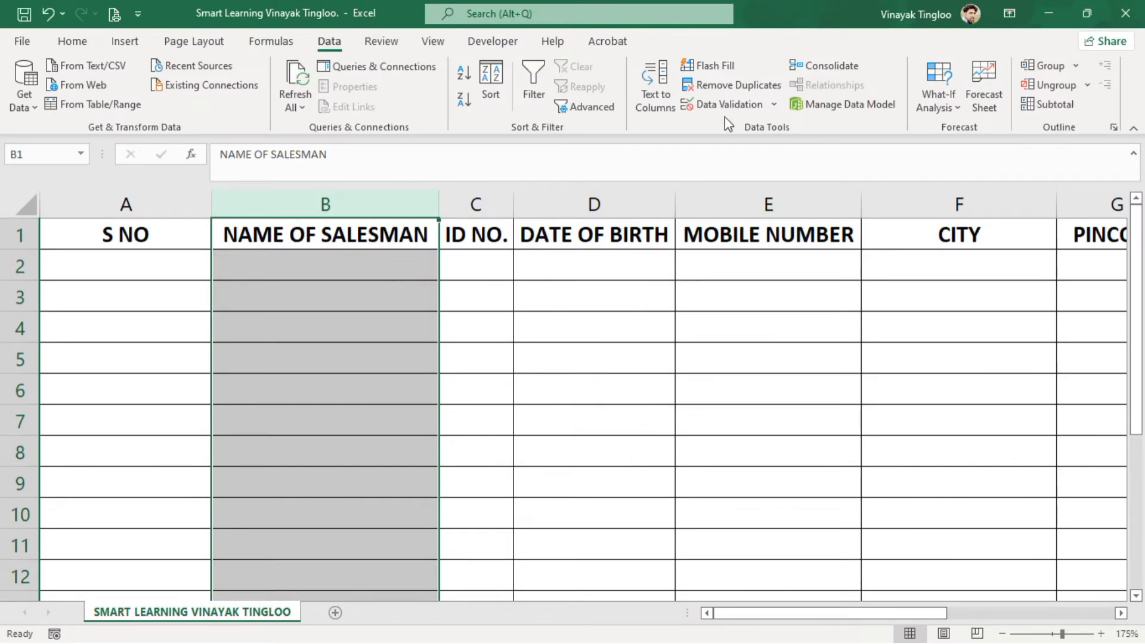
# Step: Enter the duplicate-check formula =COUNTIF(C:C,C1)=1 in cell A2, referencing the ID NO. column and its header cell
pyautogui.click(491, 316)
pyautogui.click(479, 274)
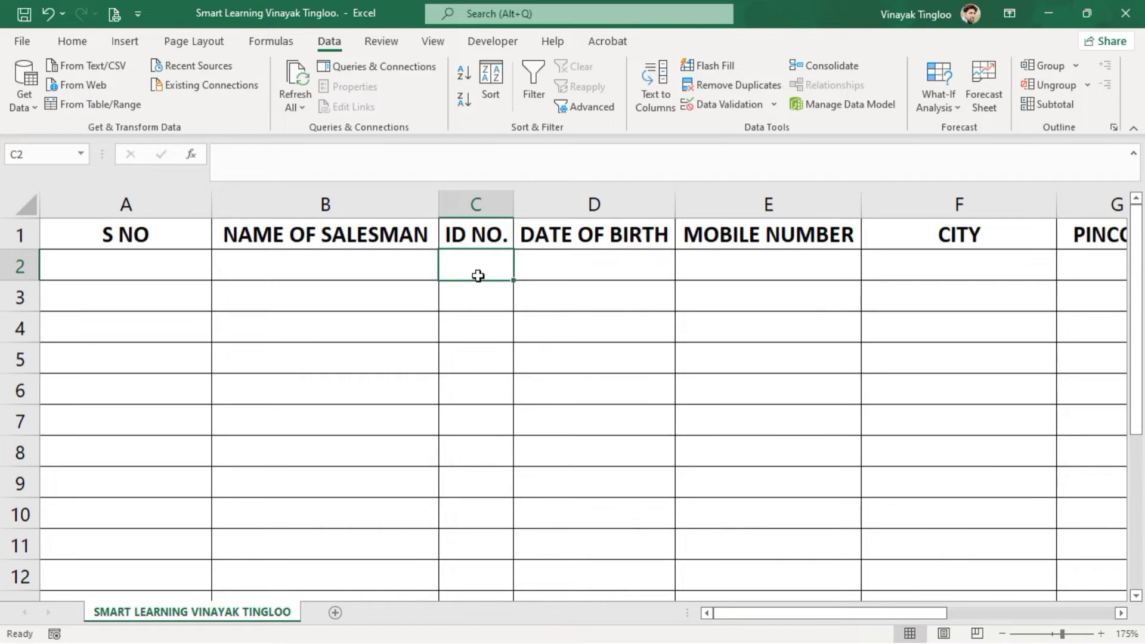
pyautogui.click(145, 266)
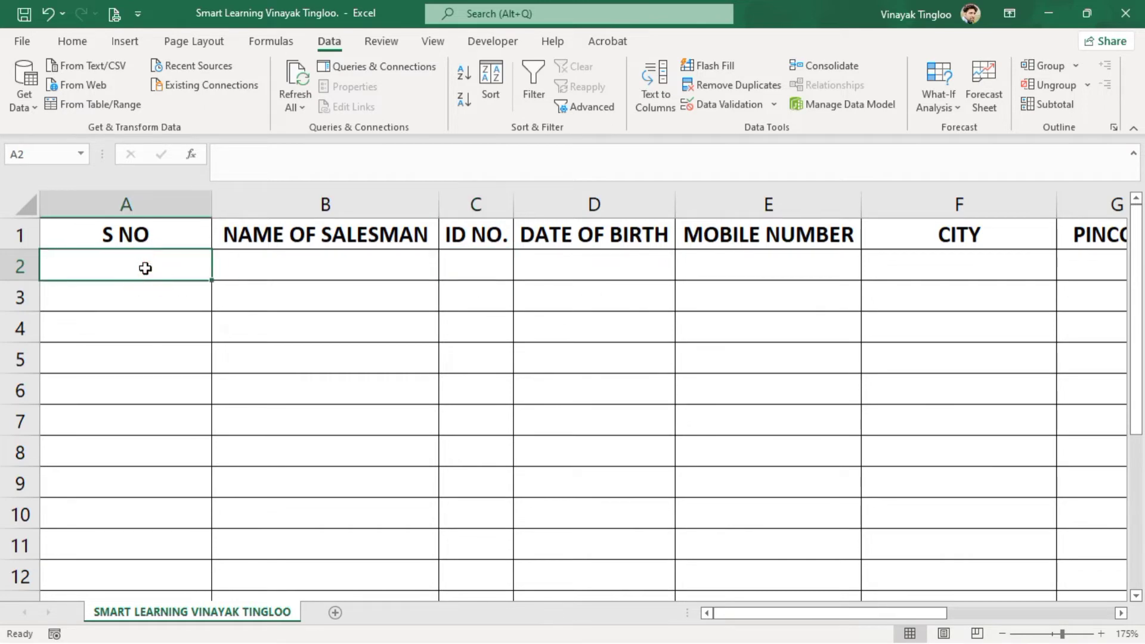
pyautogui.write('=')
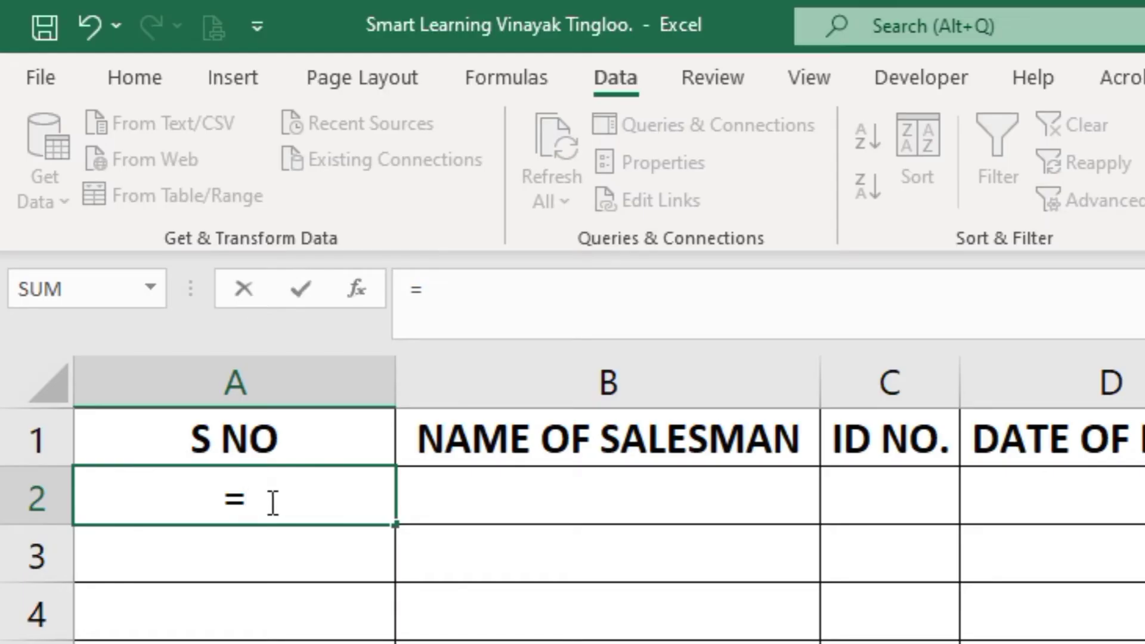
pyautogui.write('COUNTI')
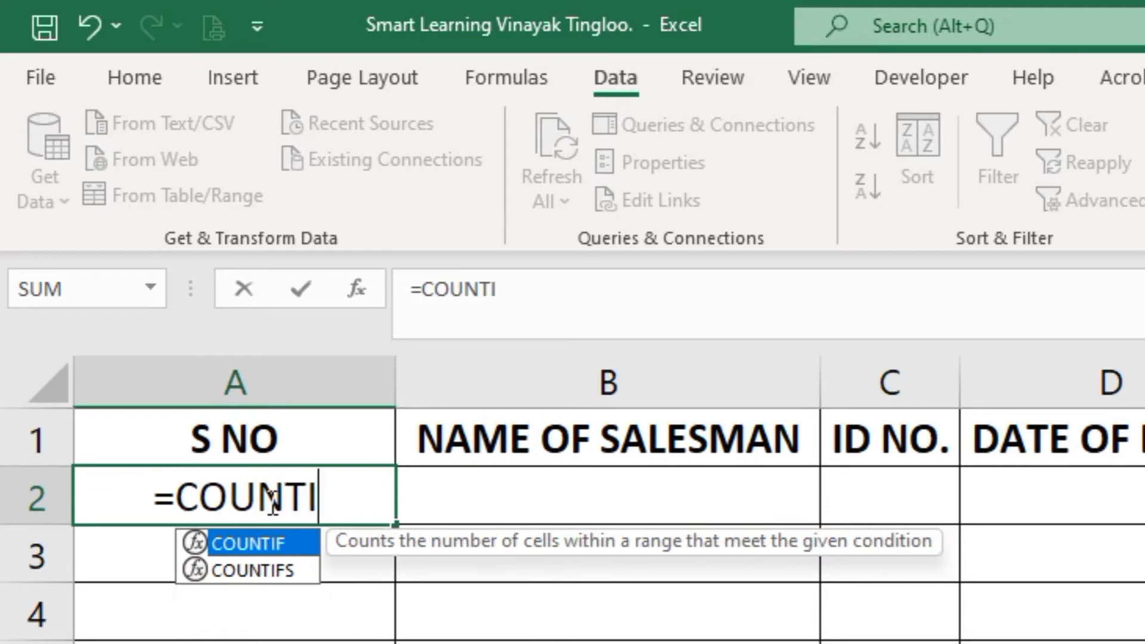
pyautogui.write('F(')
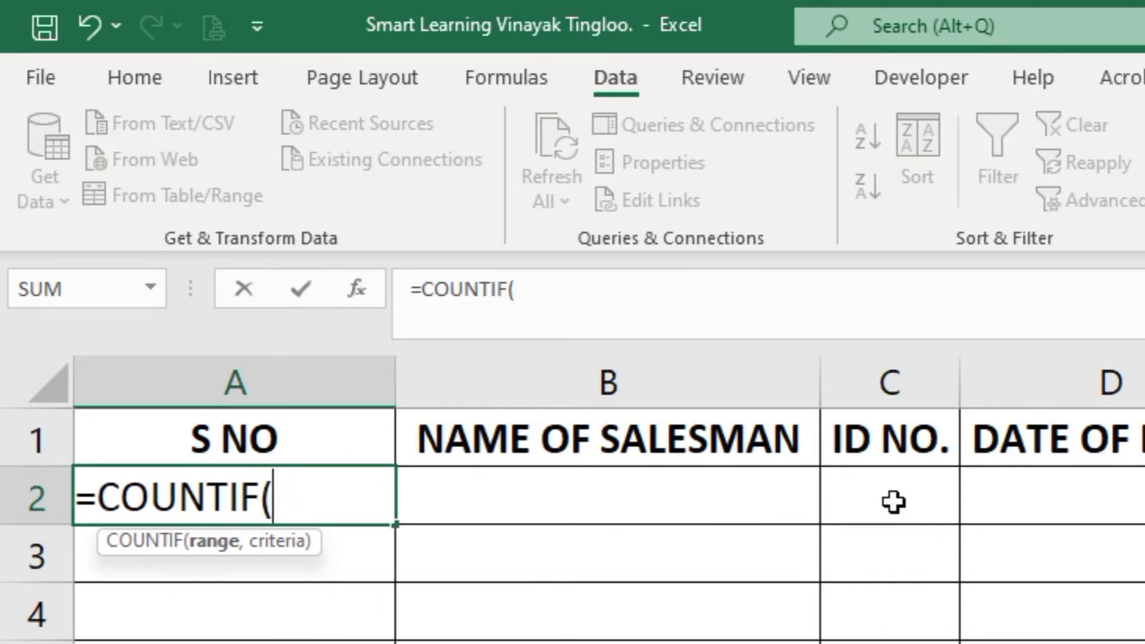
pyautogui.click(895, 382)
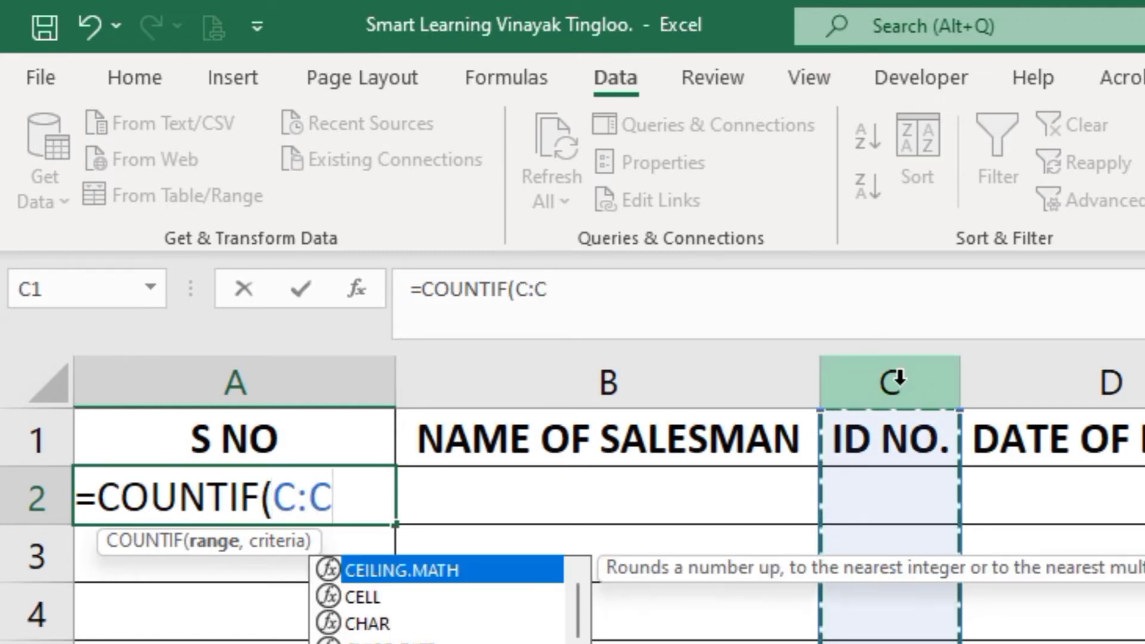
pyautogui.write(',')
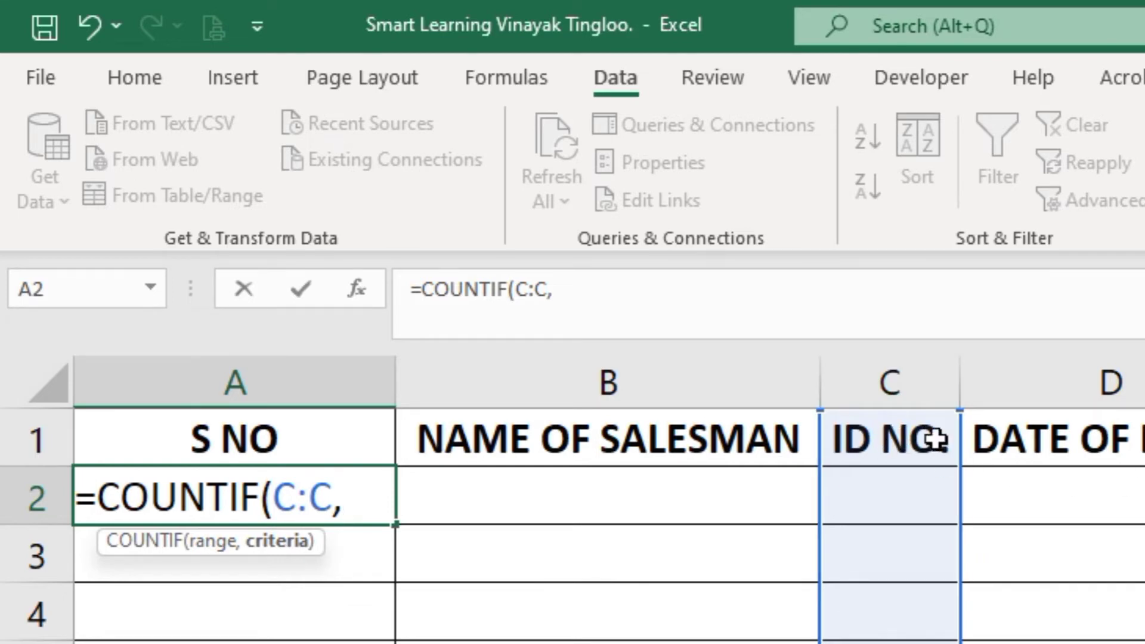
pyautogui.click(899, 439)
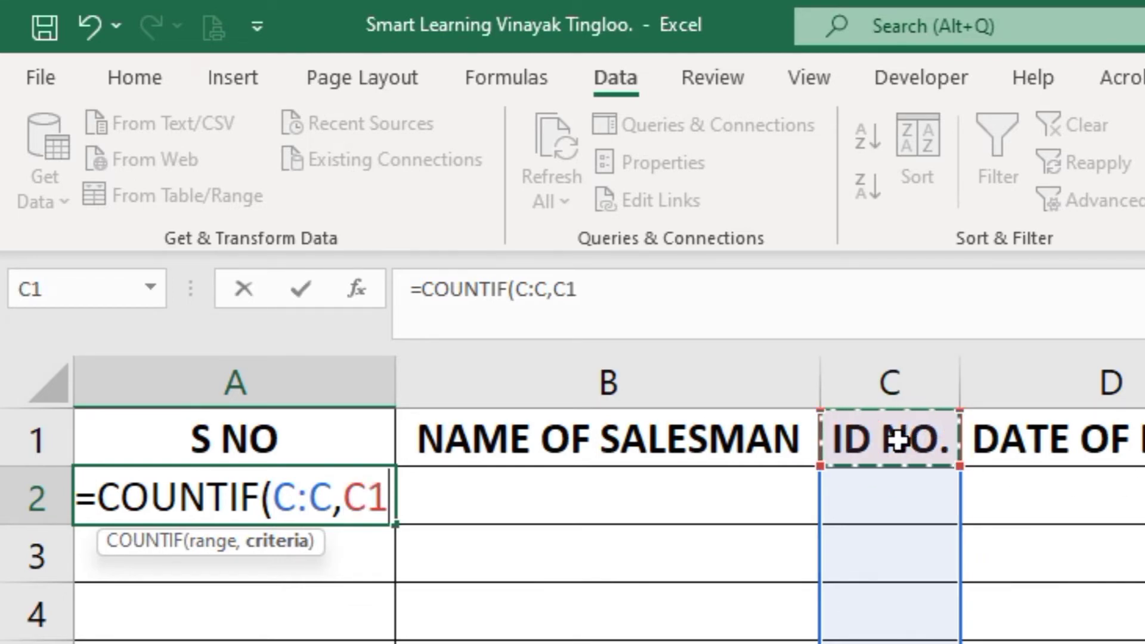
pyautogui.write(')')
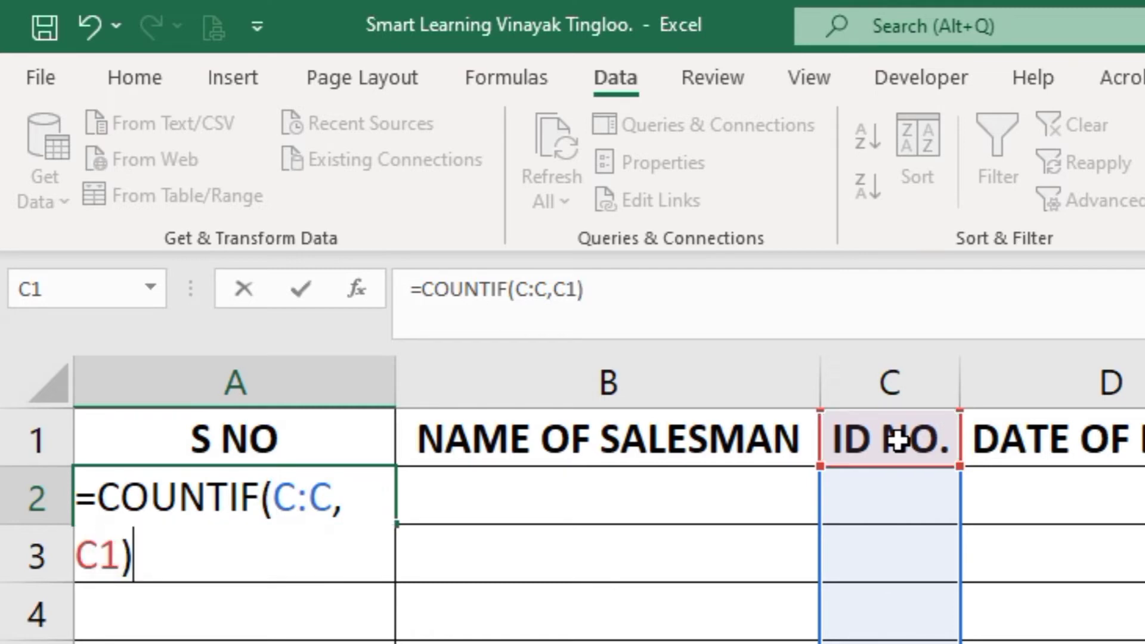
pyautogui.write('=')
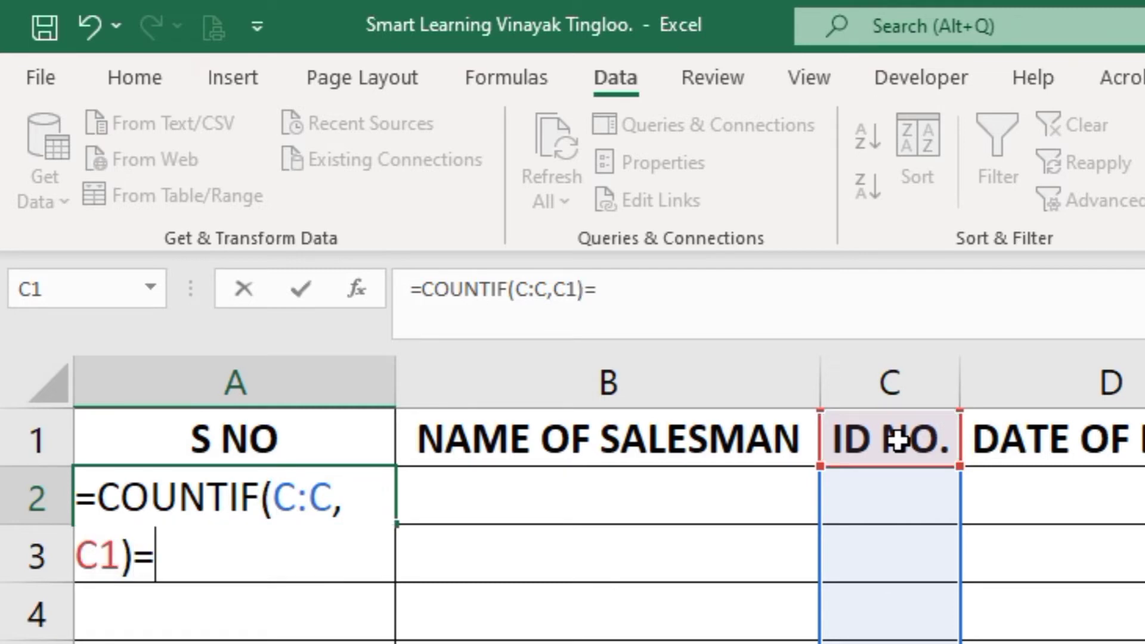
pyautogui.write('1')
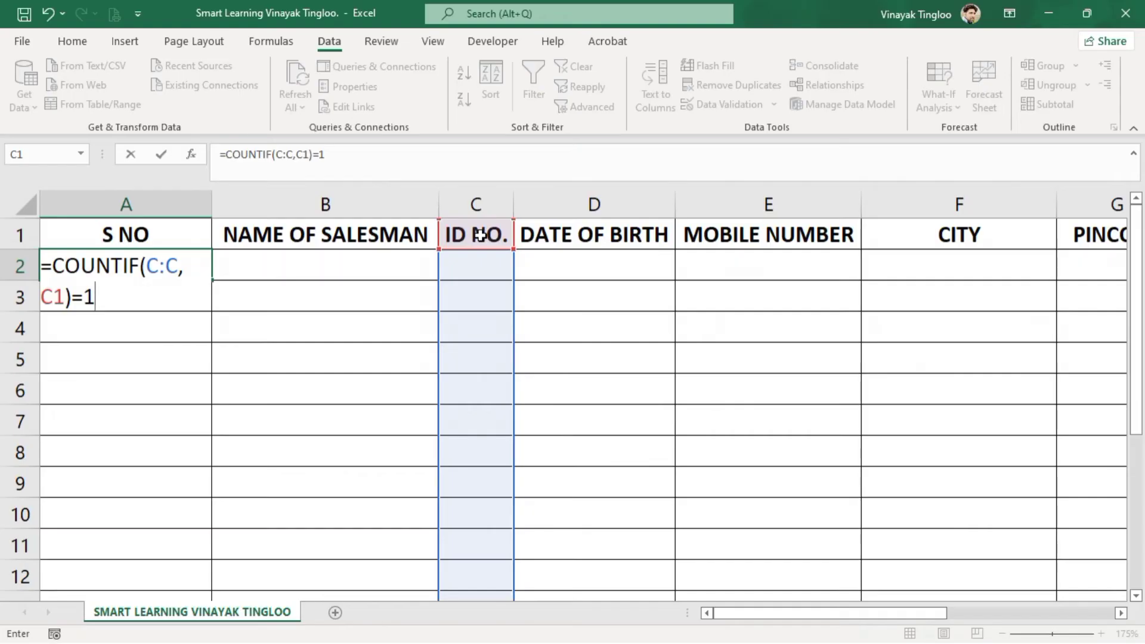
pyautogui.hotkey('ctrl', 'Return')
pyautogui.hotkey('ctrl', 'shift', 'Left')
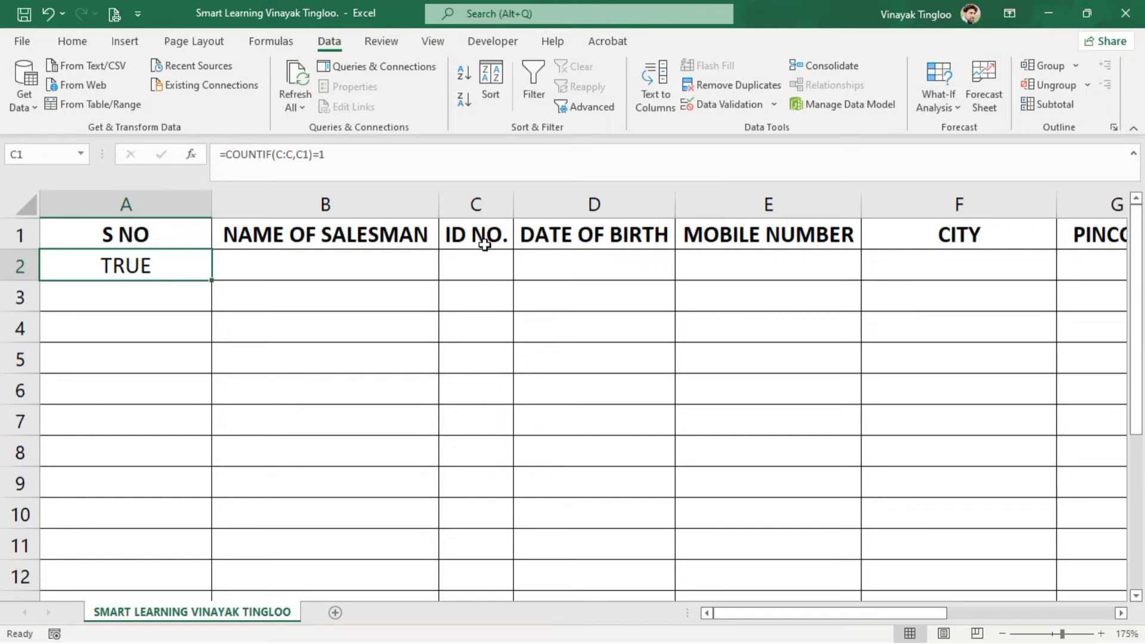
# Step: Cut the whole formula text =COUNTIF(C:C,C1)=1 out of cell A2, leaving the cell empty
pyautogui.doubleClick(150, 263)
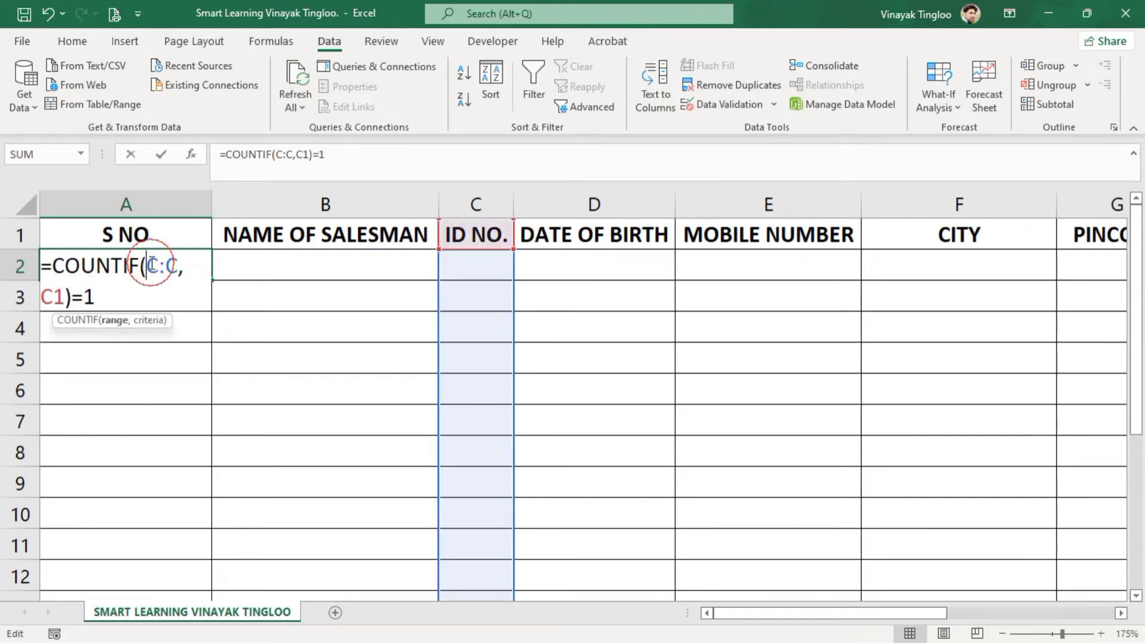
pyautogui.hotkey('ctrl', 'a')
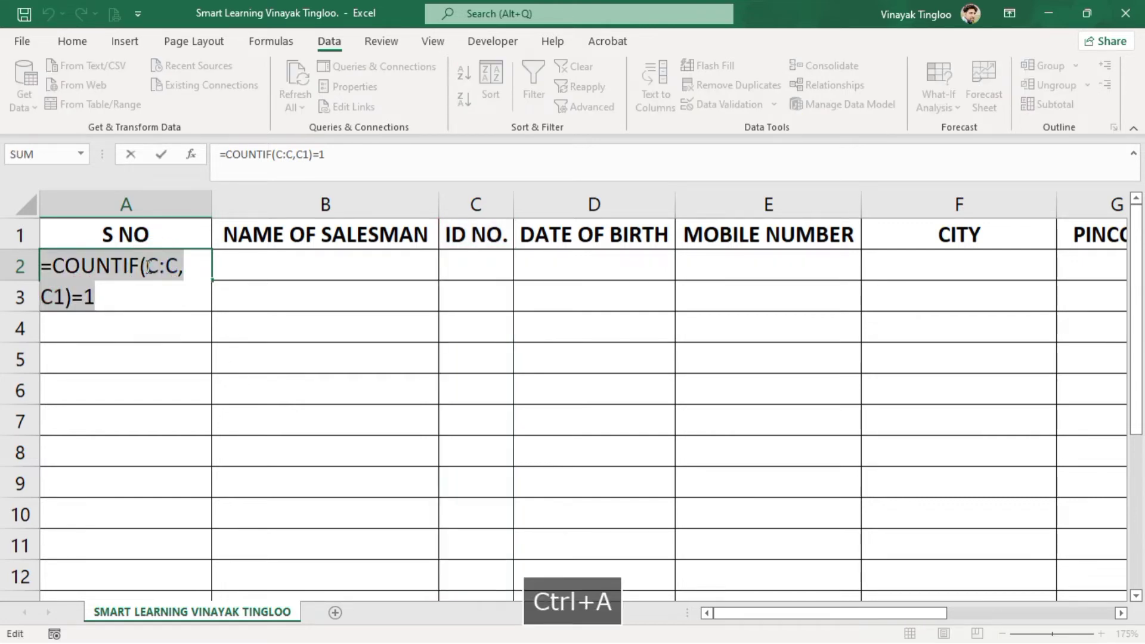
pyautogui.hotkey('ctrl', 'x')
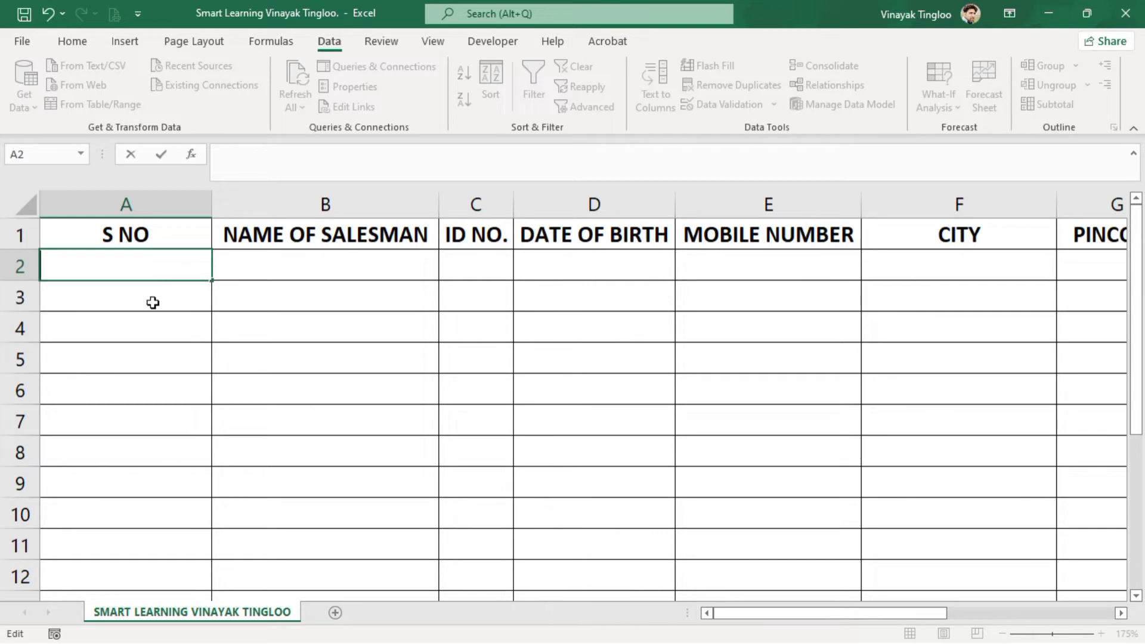
pyautogui.press('Return')
# Step: Review the custom formula and the error alert in the ID NO. column's data validation, and confirm the settings
pyautogui.click(484, 207)
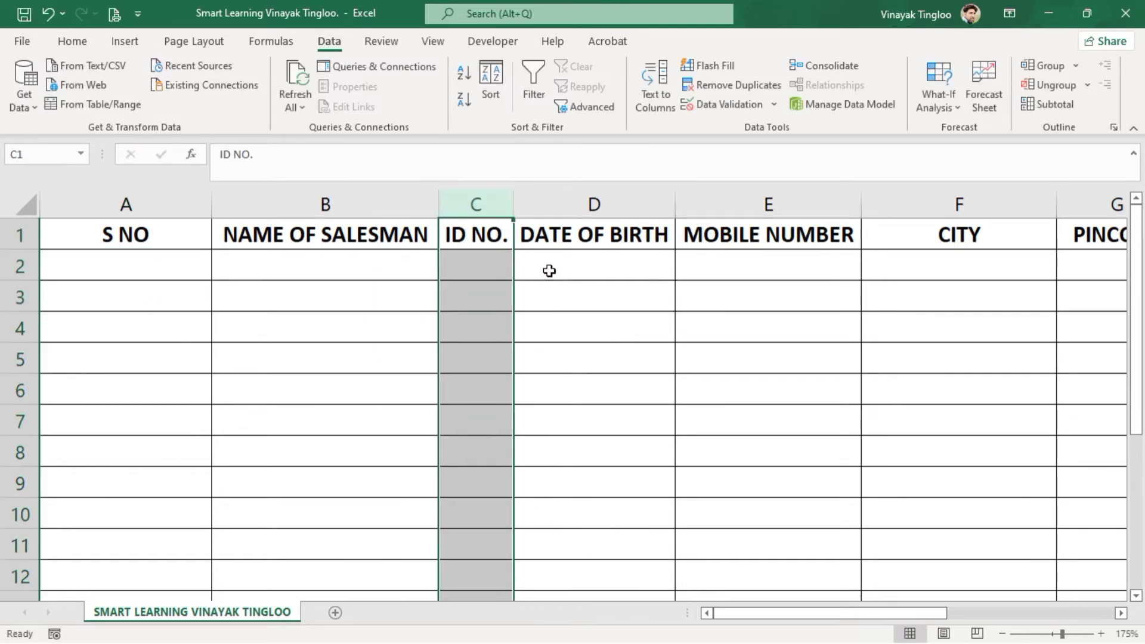
pyautogui.click(724, 106)
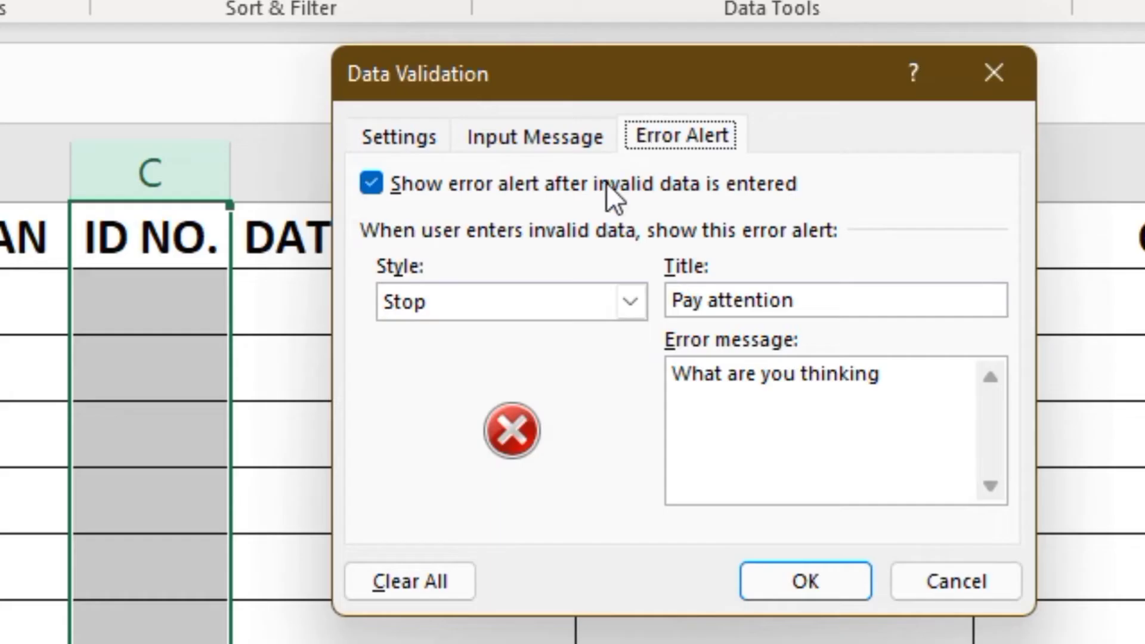
pyautogui.click(375, 134)
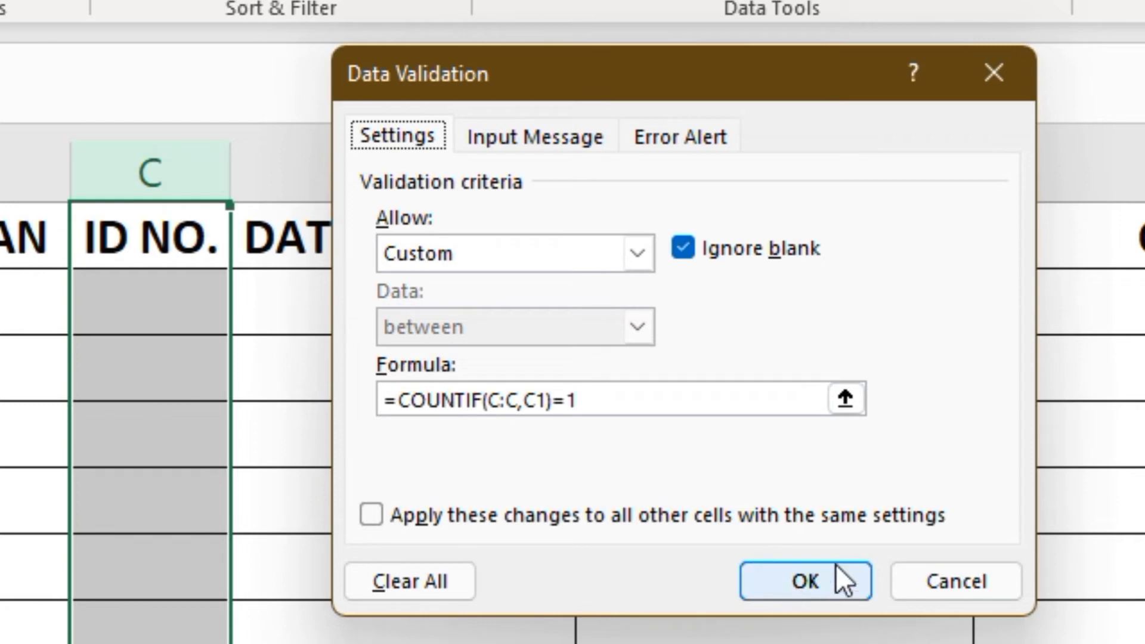
pyautogui.click(682, 136)
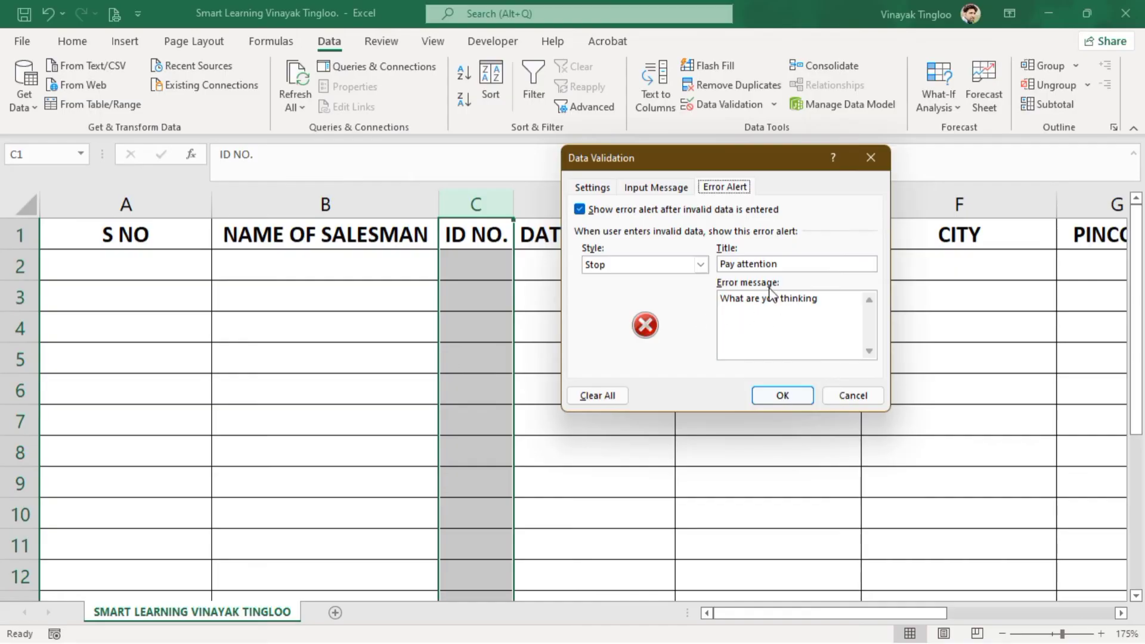
pyautogui.click(783, 397)
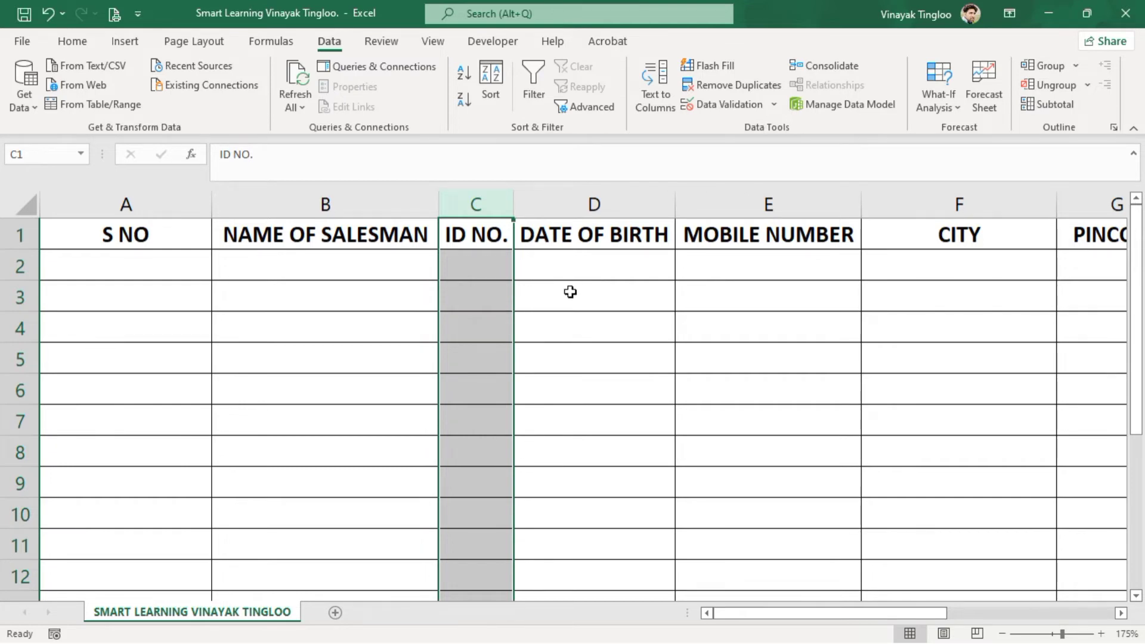
# Step: Review the DATE OF BIRTH column's data validation criteria and browse its comparison options, choosing between for the allowed date range
pyautogui.click(593, 198)
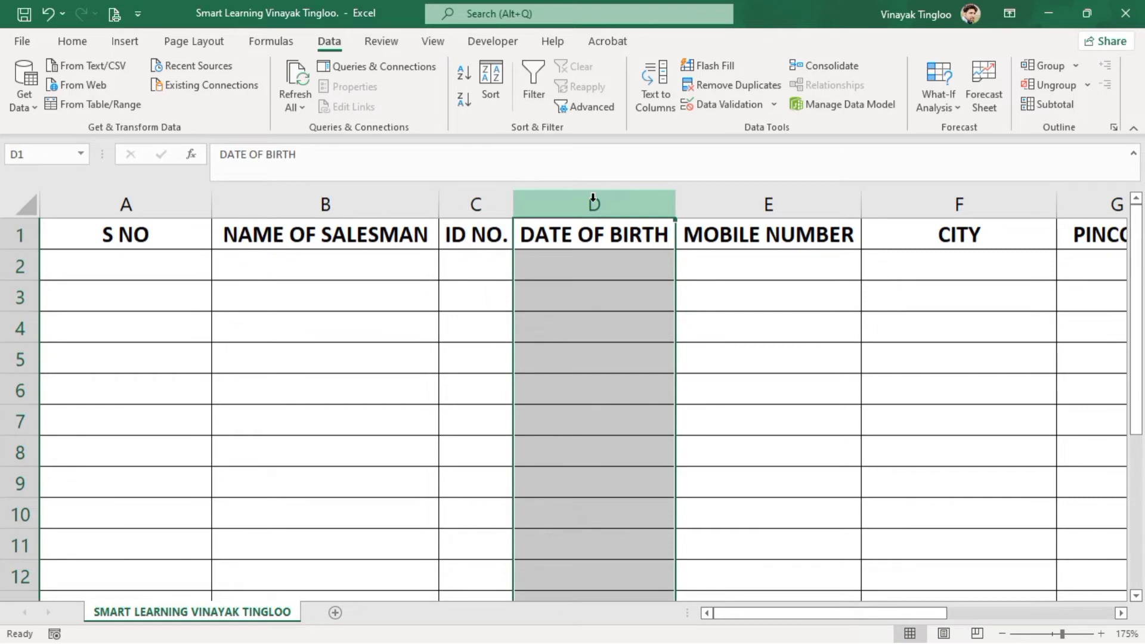
pyautogui.click(575, 305)
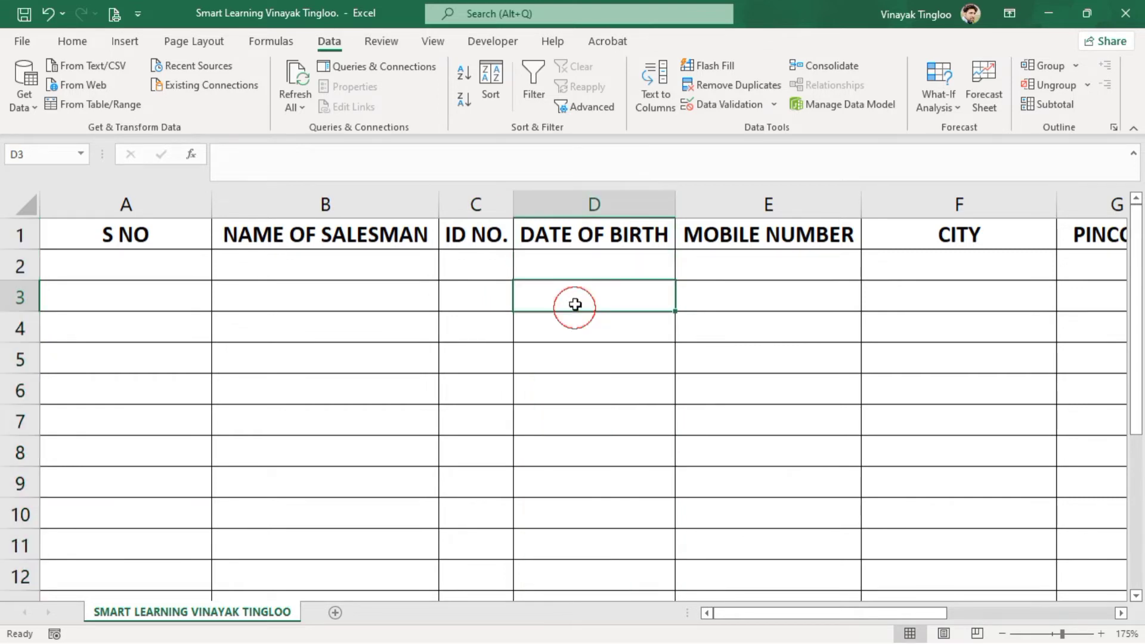
pyautogui.click(608, 201)
pyautogui.click(746, 101)
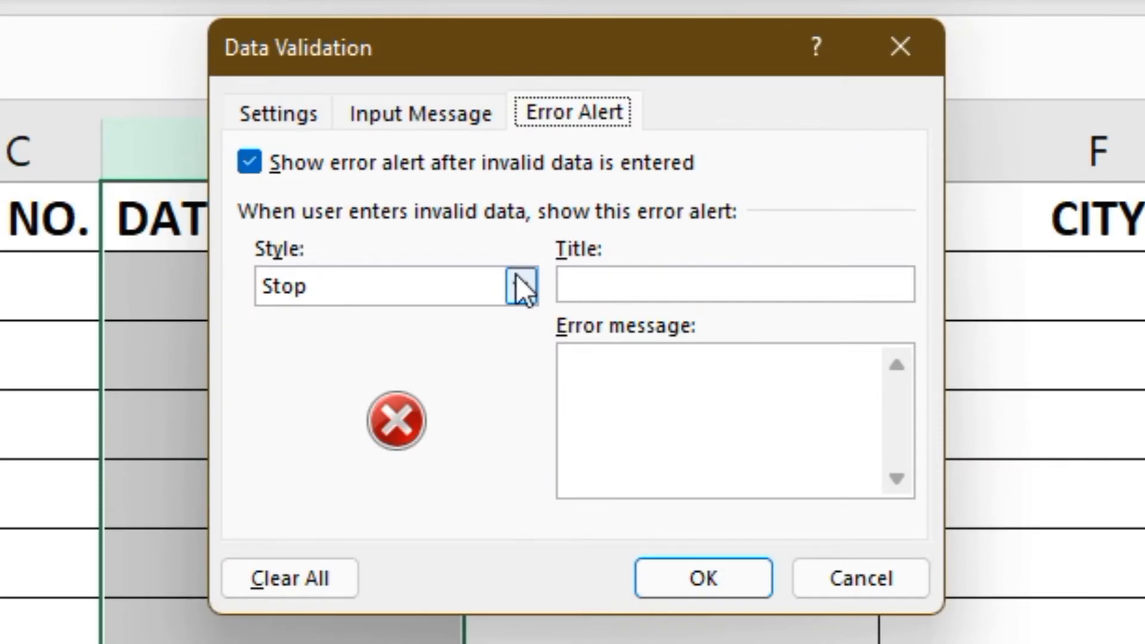
pyautogui.click(275, 116)
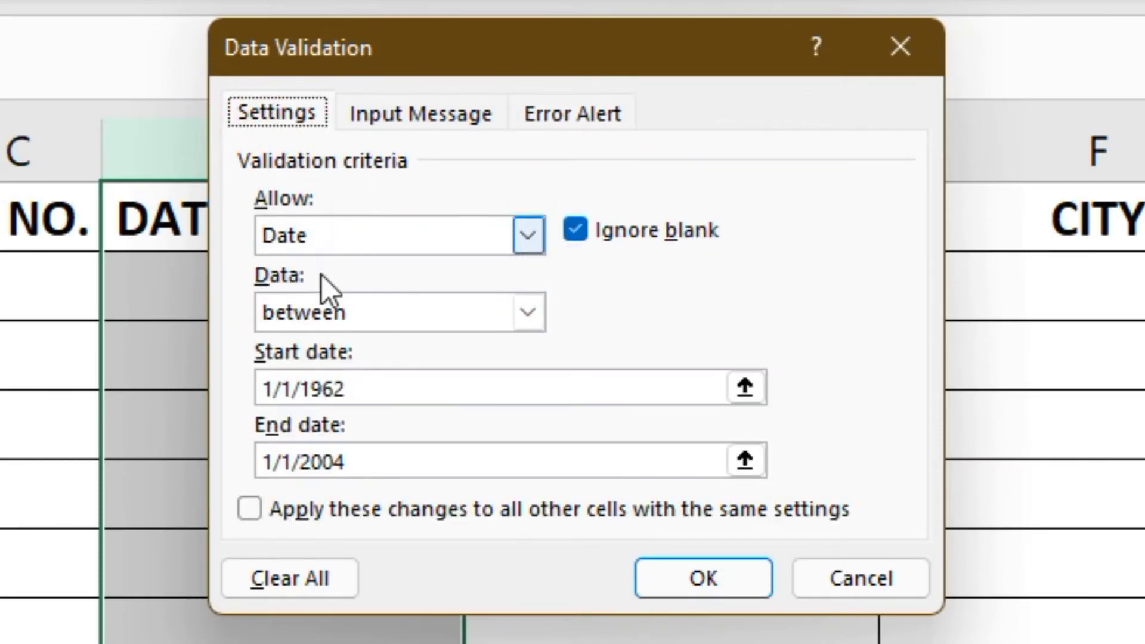
pyautogui.click(528, 312)
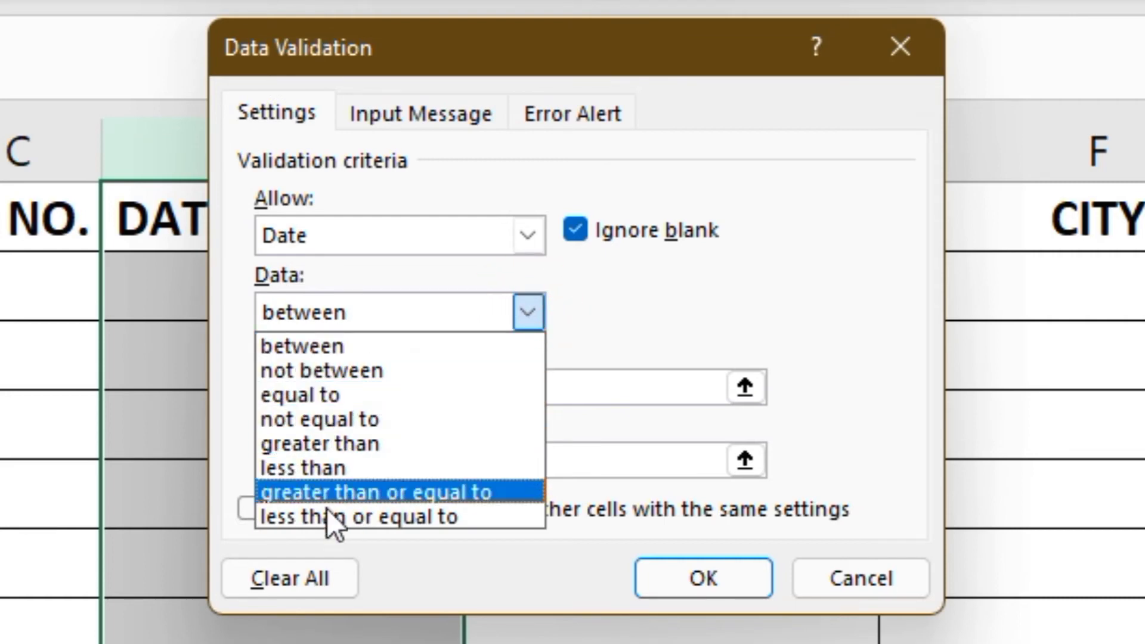
pyautogui.click(318, 355)
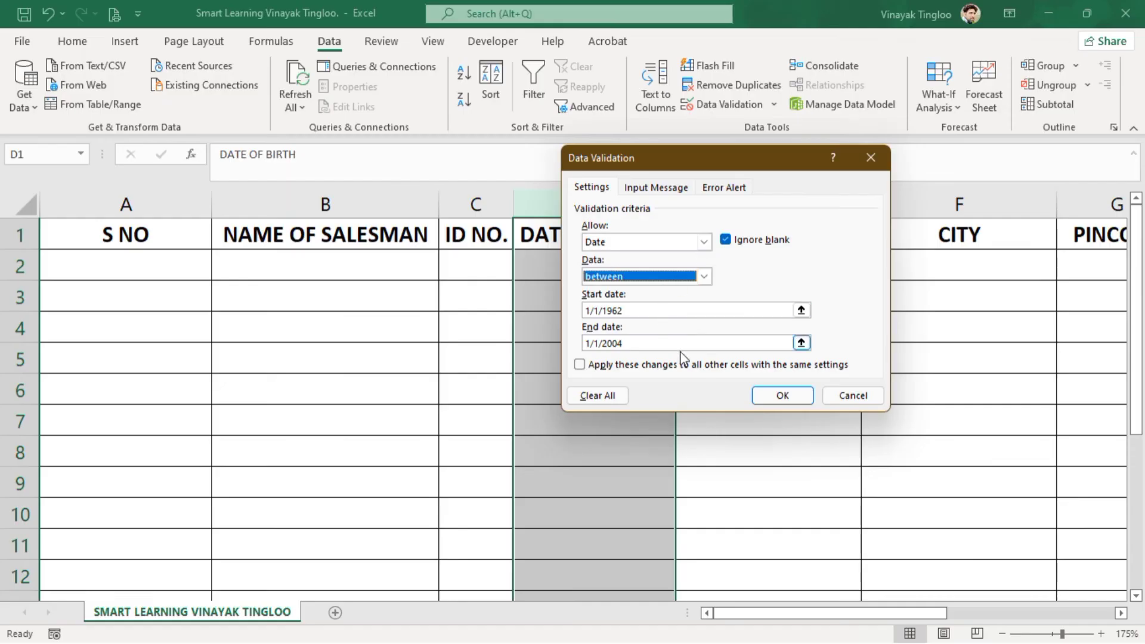
pyautogui.moveTo(700, 156); pyautogui.dragTo(832, 173)
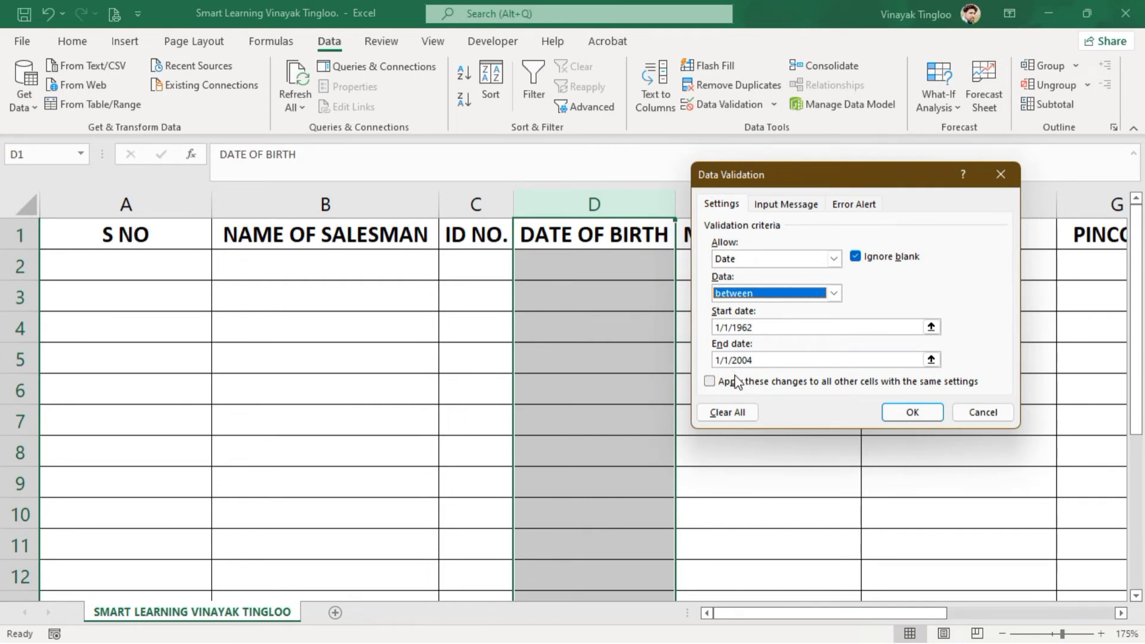
# Step: Give the DATE OF BIRTH validation's Stop error alert the title "?" and the message "Hello", and confirm the settings
pyautogui.click(856, 205)
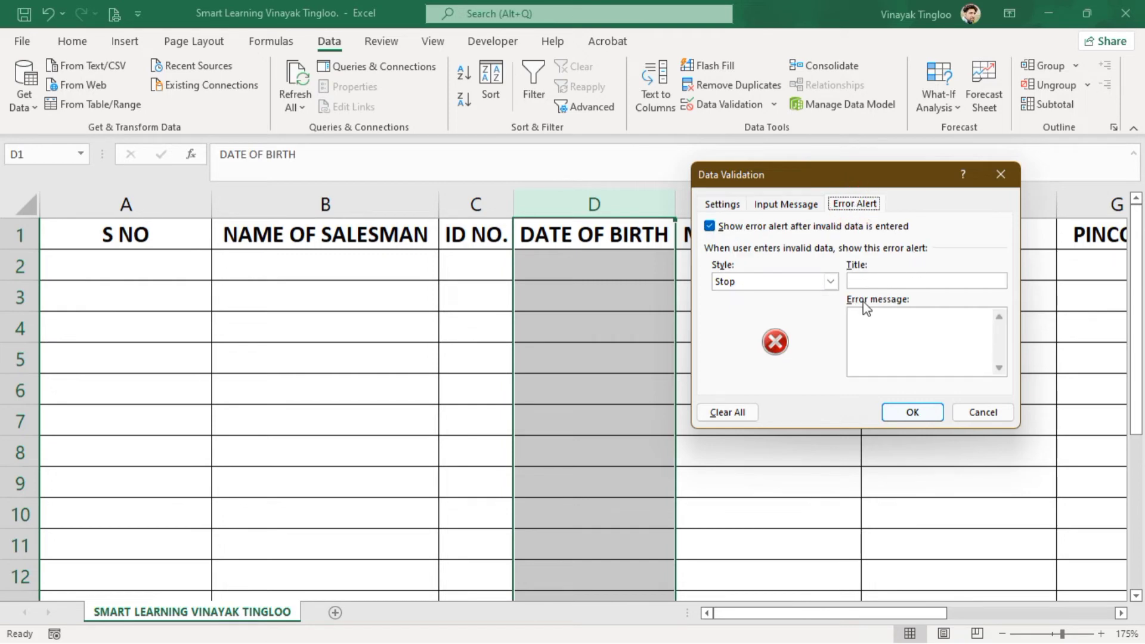
pyautogui.click(882, 281)
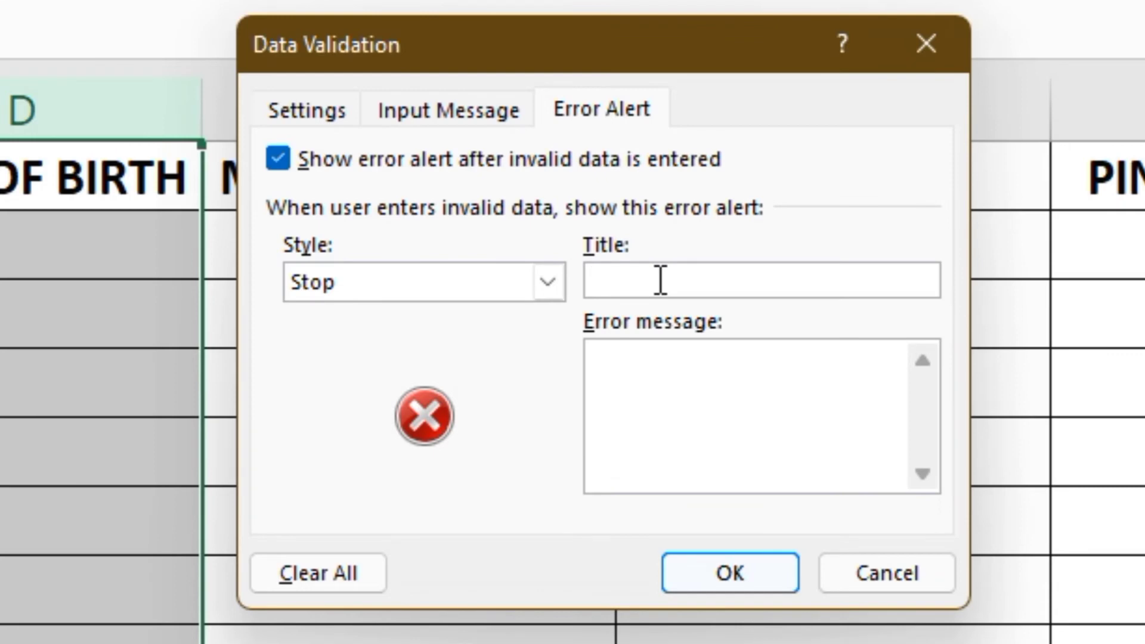
pyautogui.write('?')
pyautogui.click(668, 371)
pyautogui.write('Hello')
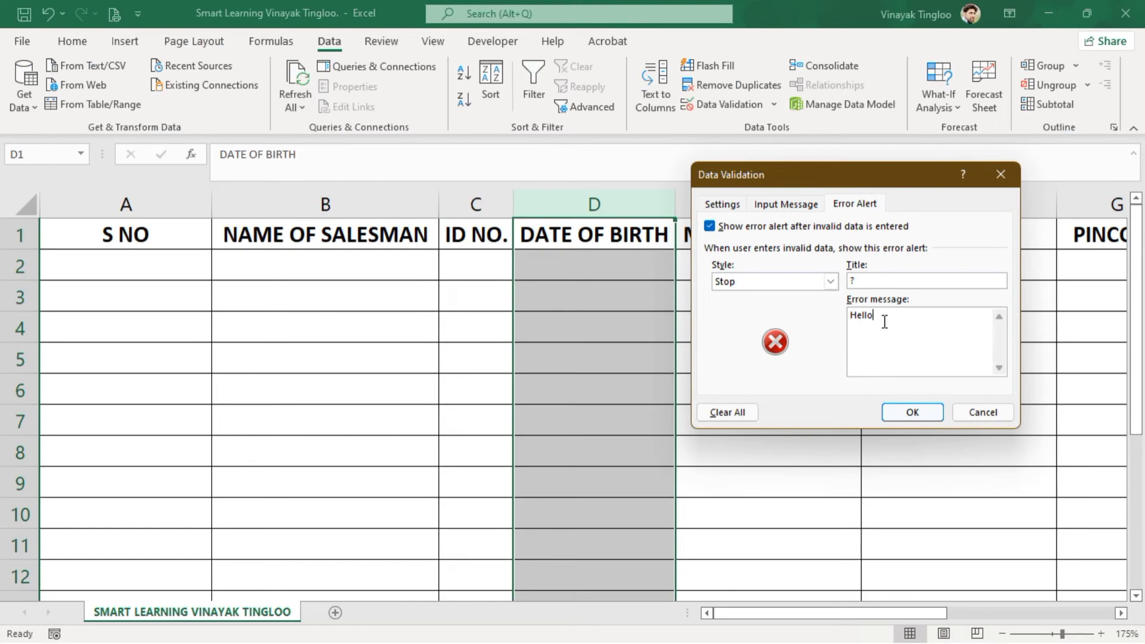
pyautogui.click(910, 412)
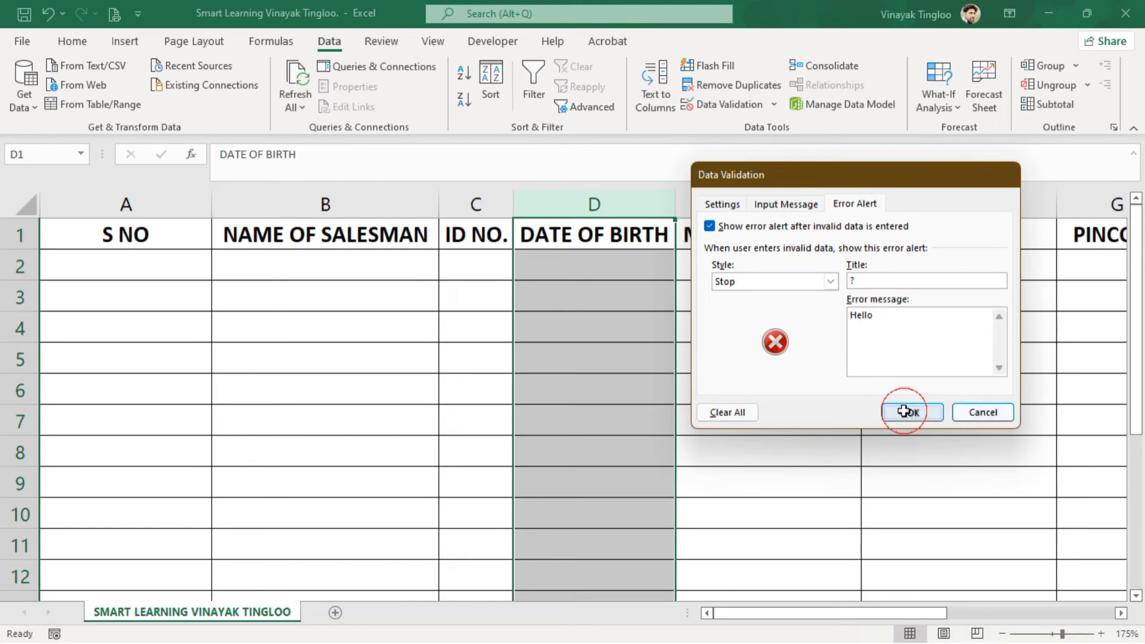
# Step: Try to enter a date past the allowed end date in DATE OF BIRTH cell D2, and cancel the entry
pyautogui.click(621, 263)
pyautogui.write('01')
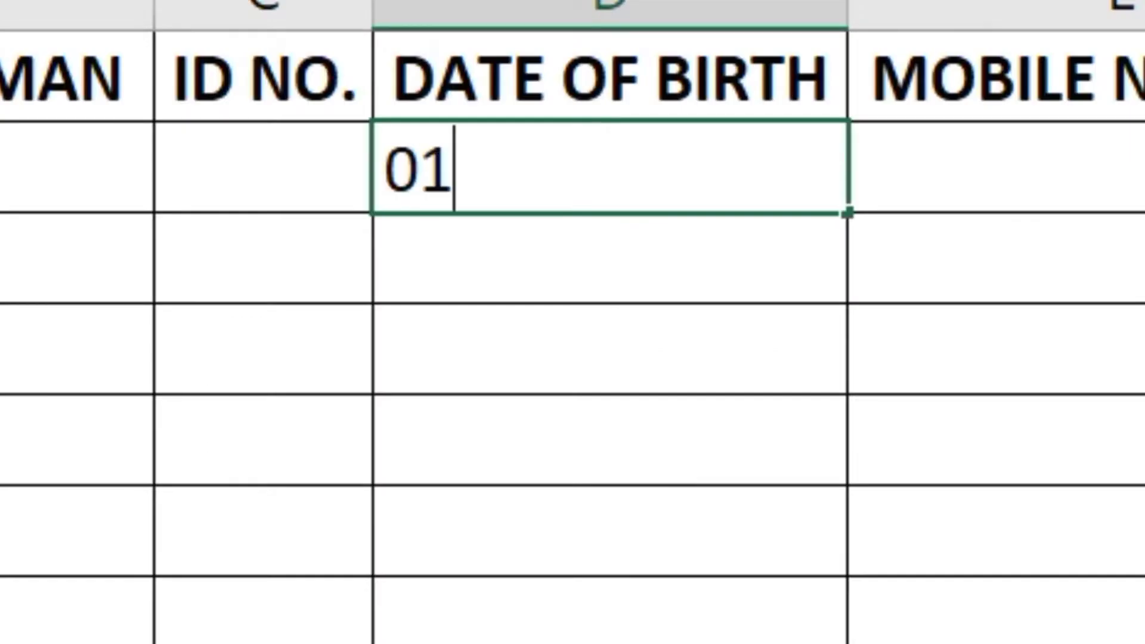
pyautogui.write('-01-2018')
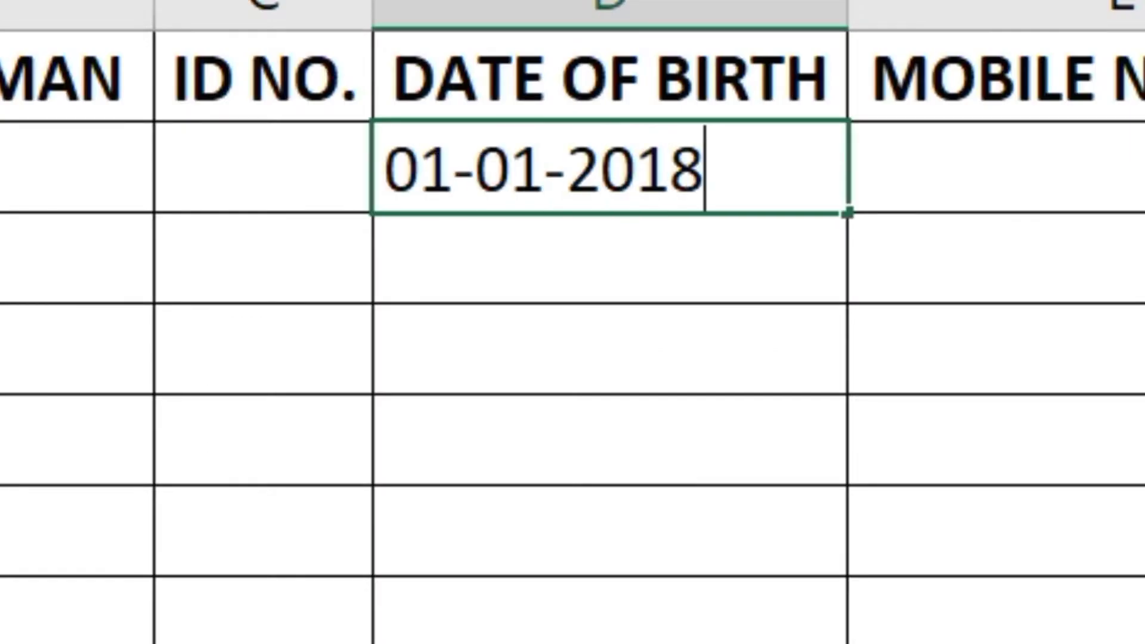
pyautogui.press('Return')
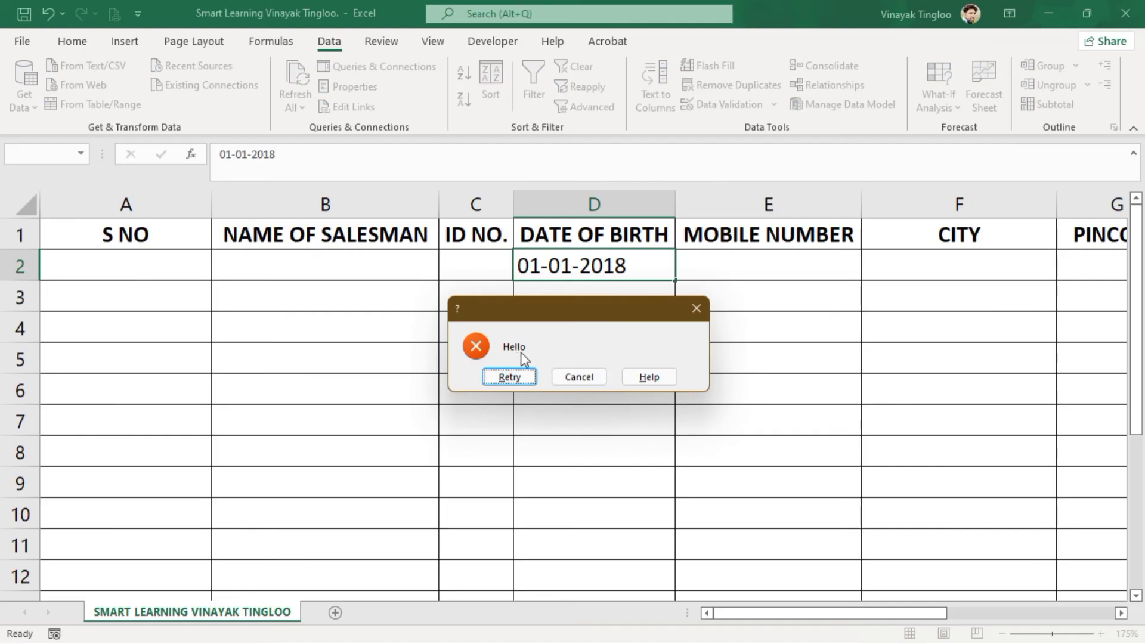
pyautogui.click(578, 377)
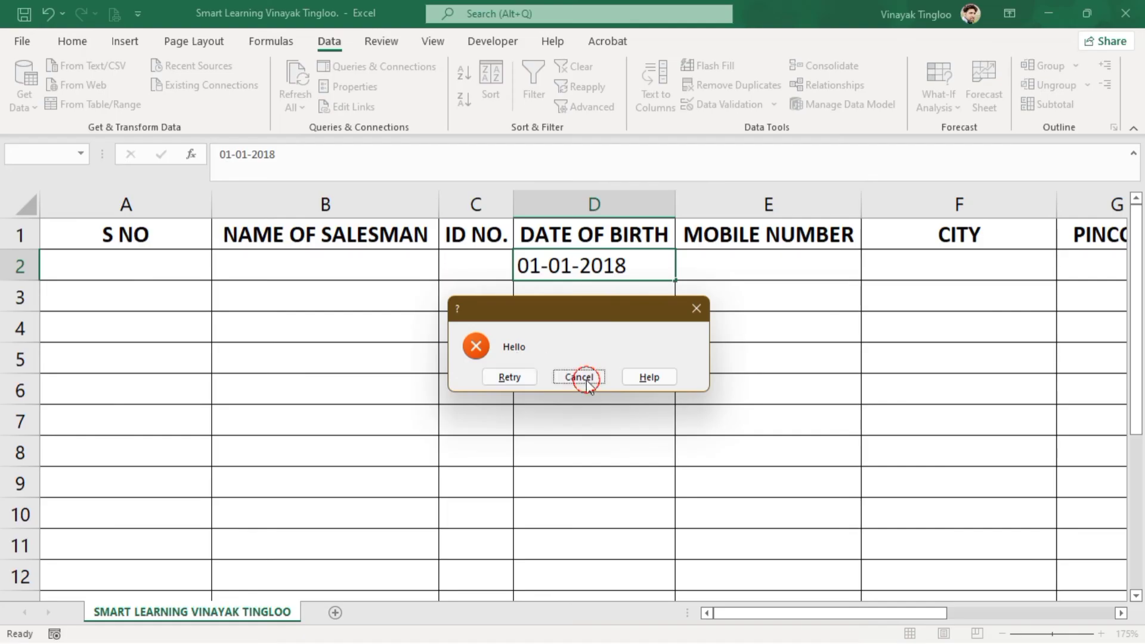
pyautogui.click(631, 350)
# Step: Open the MOBILE NUMBER column's data validation criteria and choose Text length as the allowed type
pyautogui.click(796, 270)
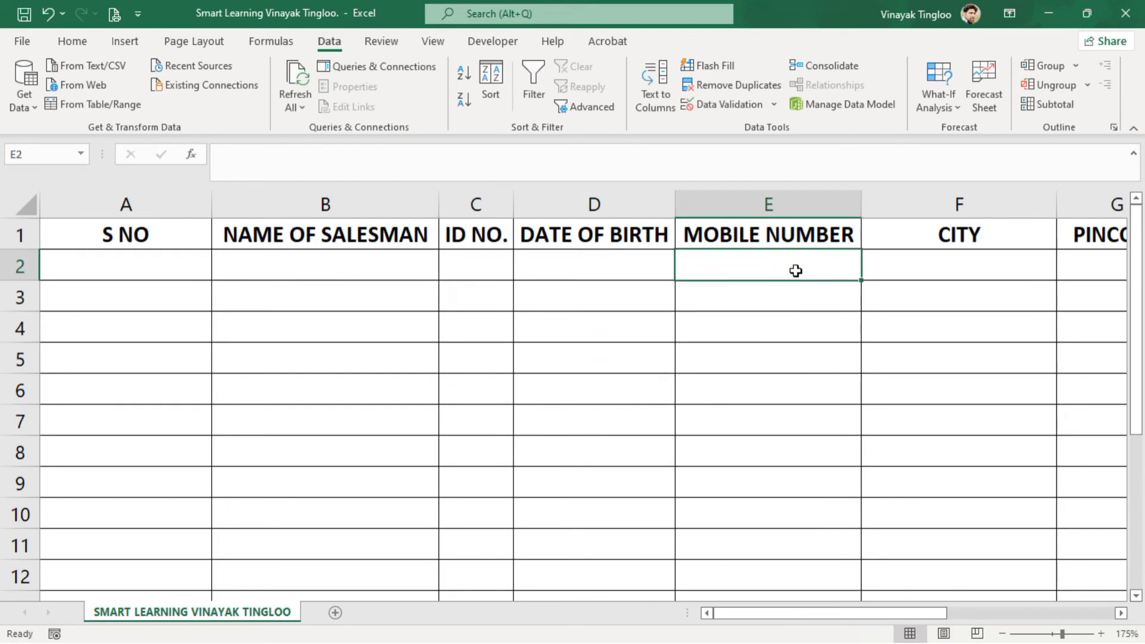
pyautogui.click(780, 200)
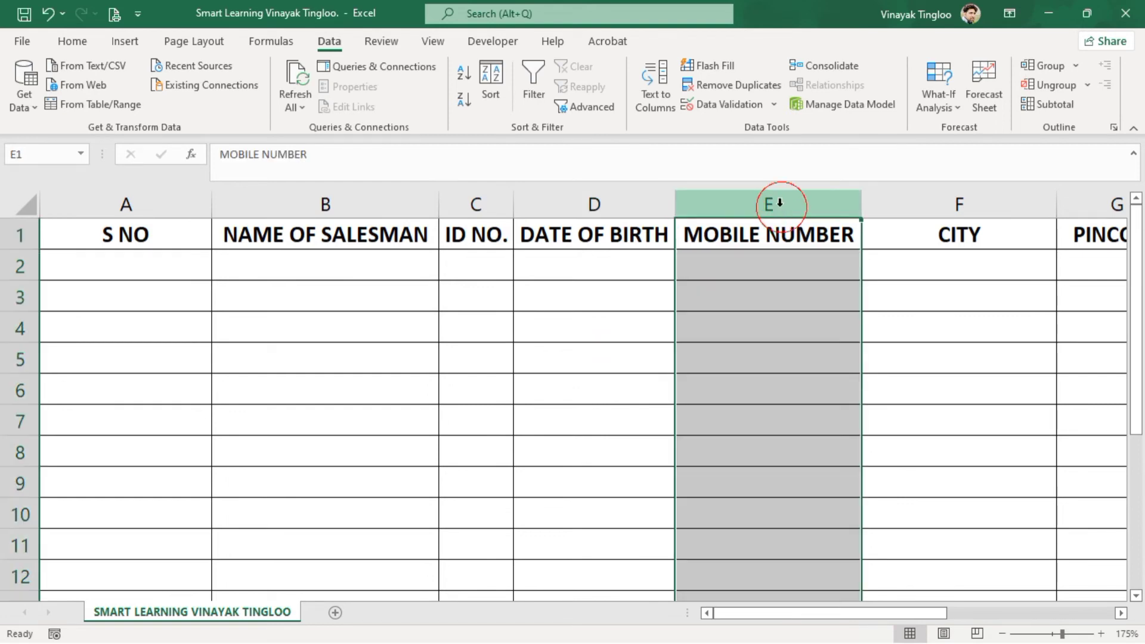
pyautogui.click(729, 105)
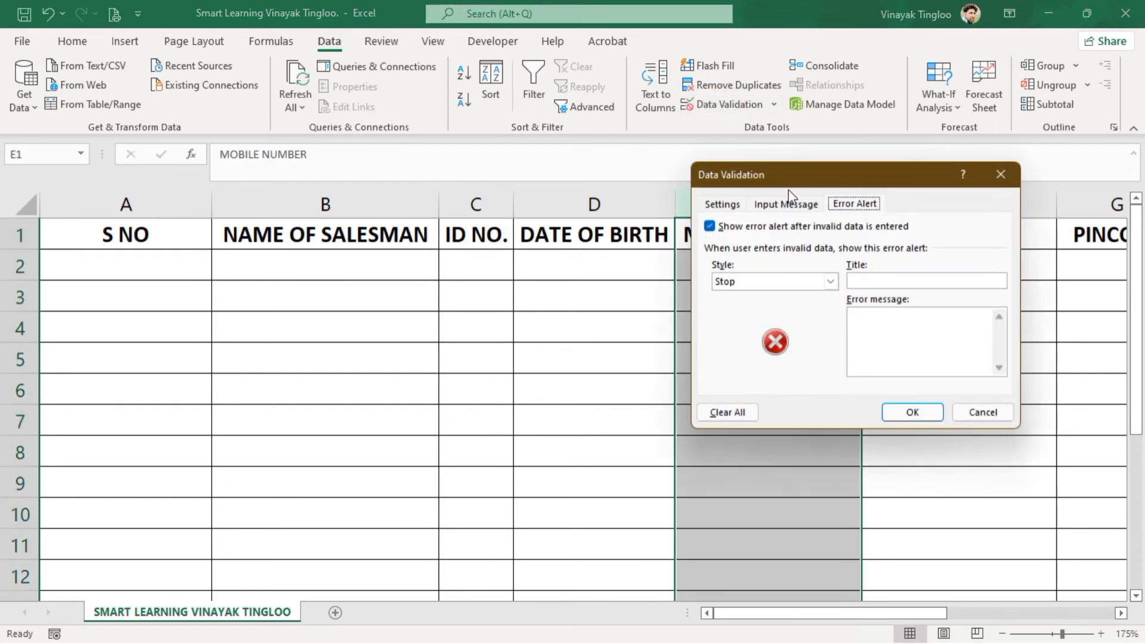
pyautogui.click(736, 210)
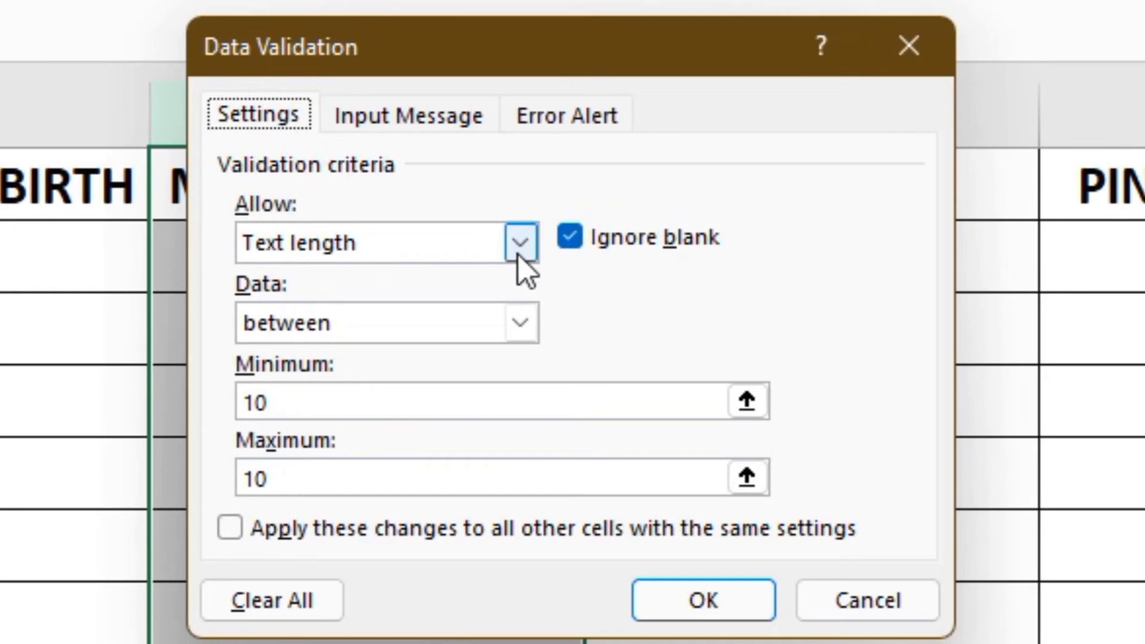
pyautogui.click(835, 262)
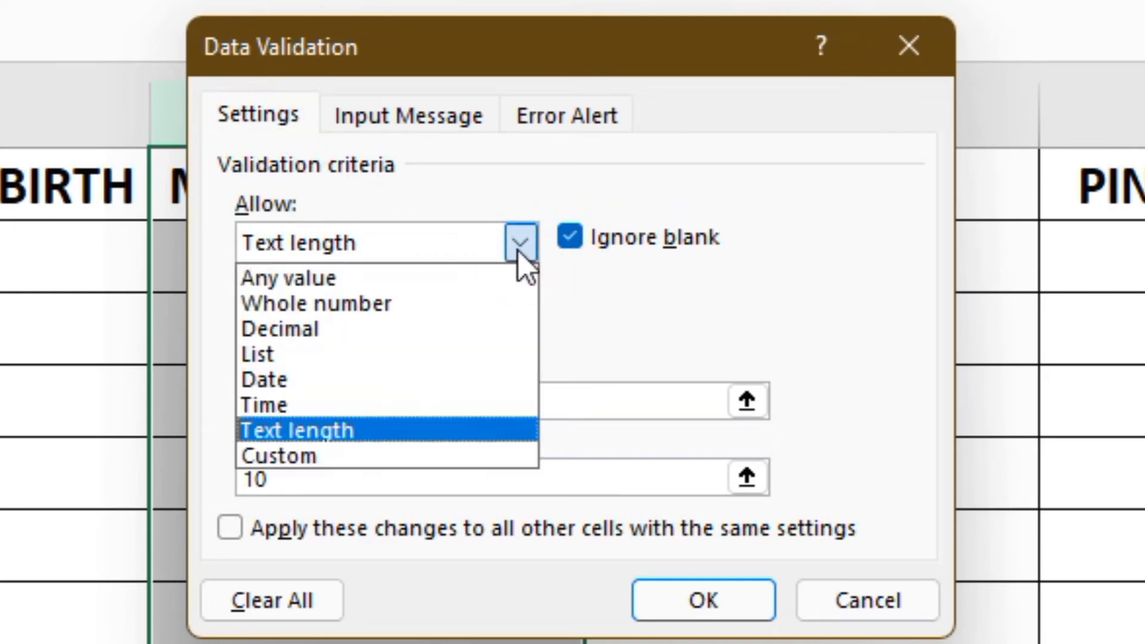
pyautogui.click(342, 431)
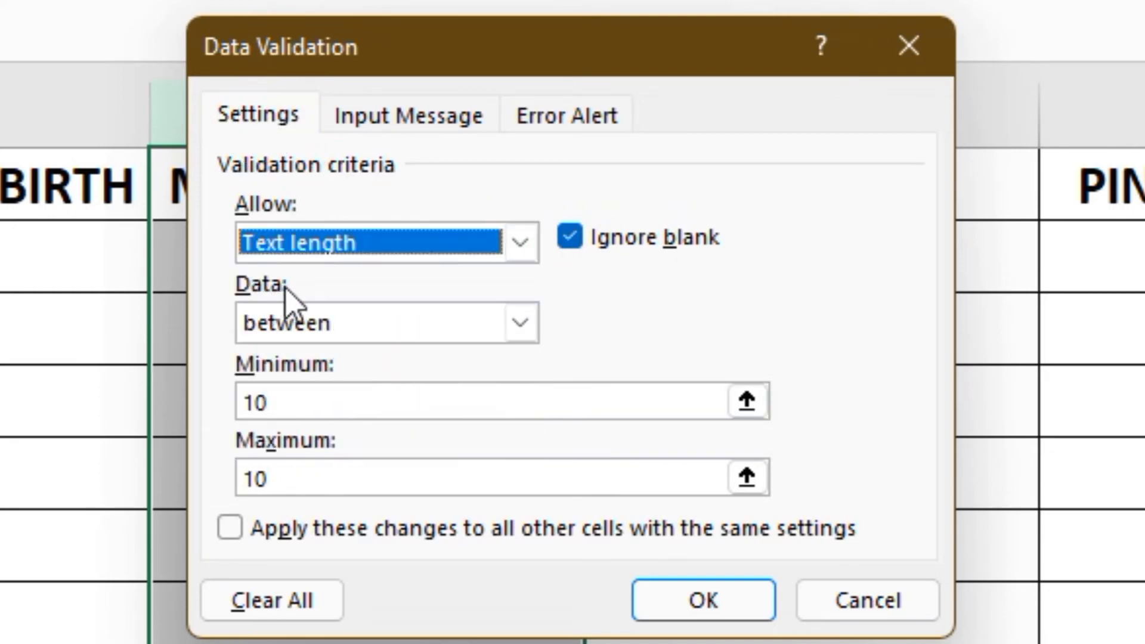
# Step: Set the MOBILE NUMBER column's text length condition to equal to, with length 10, and confirm the validation
pyautogui.click(522, 325)
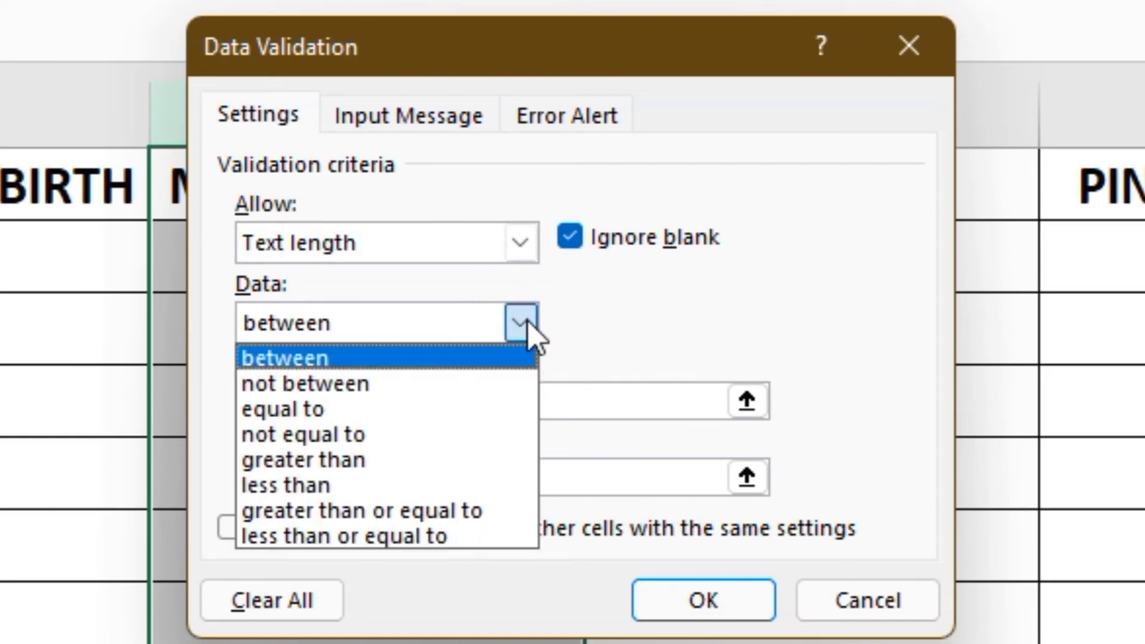
pyautogui.click(363, 412)
pyautogui.click(300, 394)
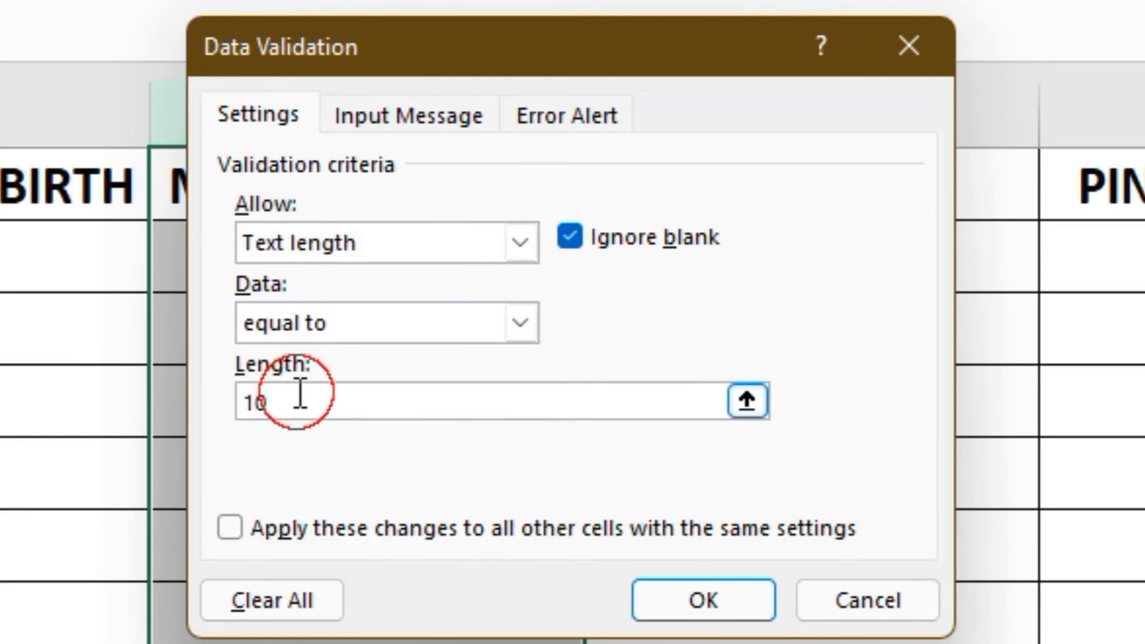
pyautogui.click(520, 323)
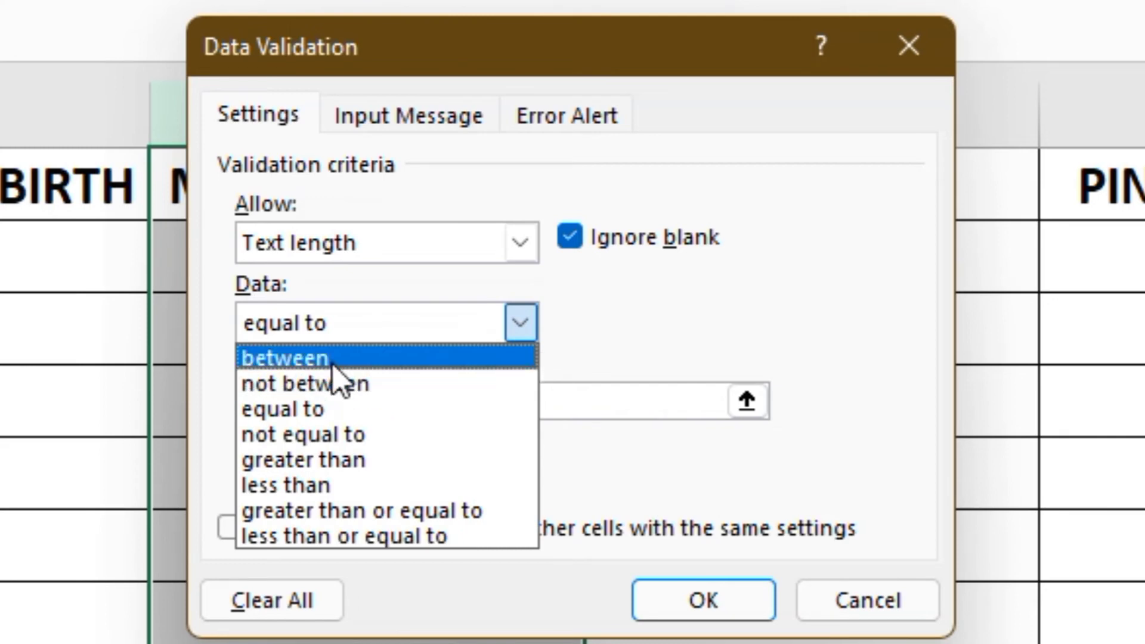
pyautogui.click(635, 306)
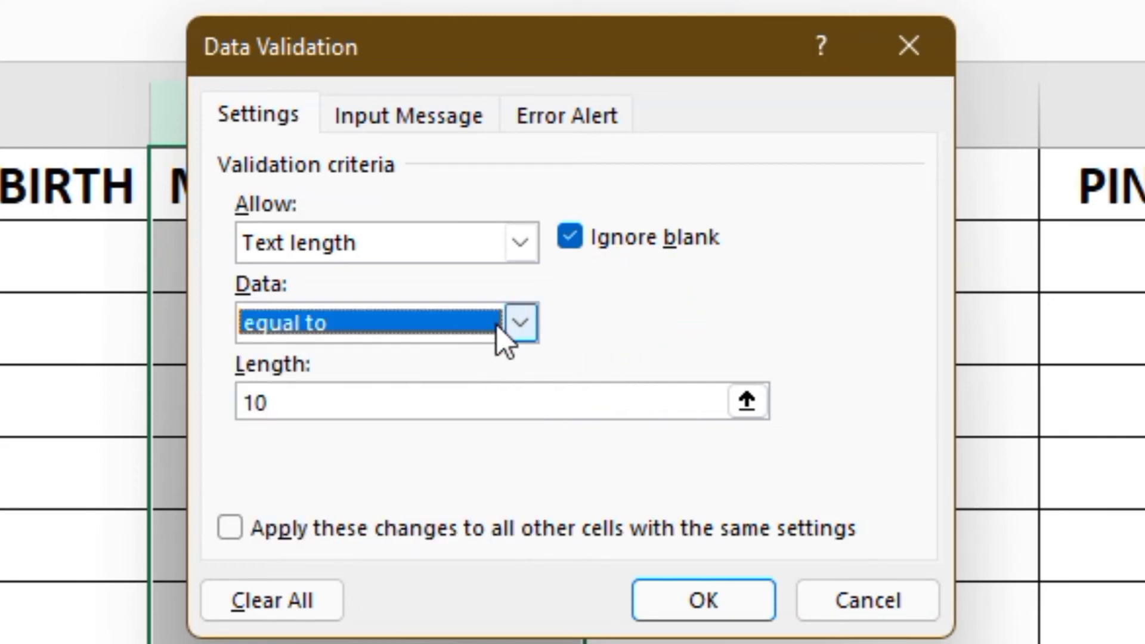
pyautogui.click(498, 322)
pyautogui.click(322, 410)
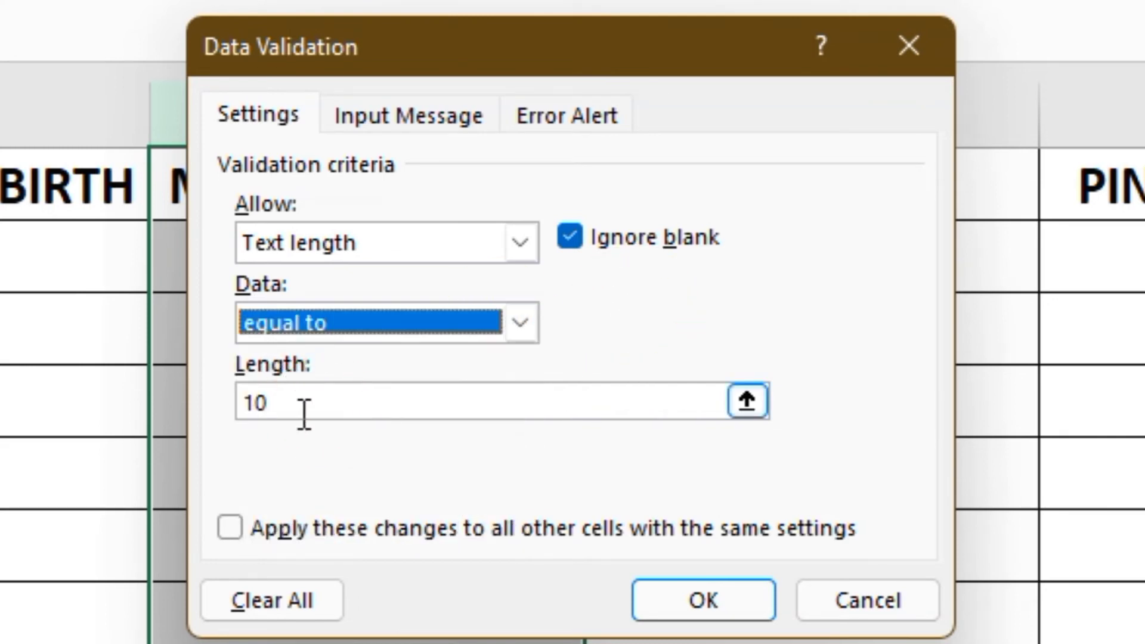
pyautogui.click(702, 601)
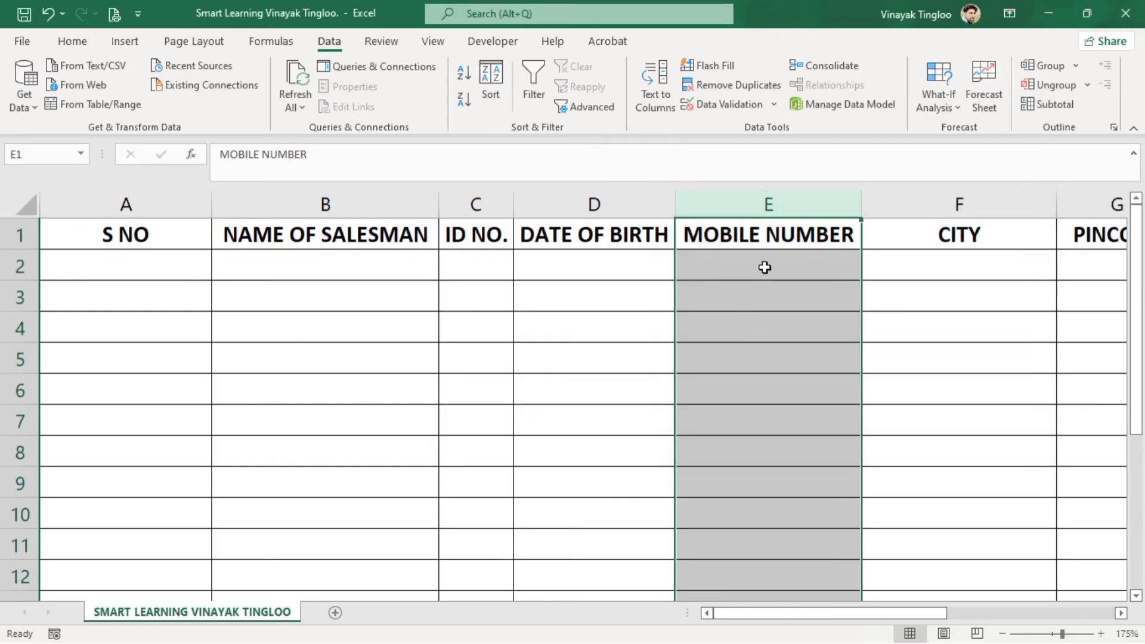
# Step: Try to enter a nine-digit number in MOBILE NUMBER cell E2, and cancel the entry
pyautogui.click(358, 258)
pyautogui.write('123456789')
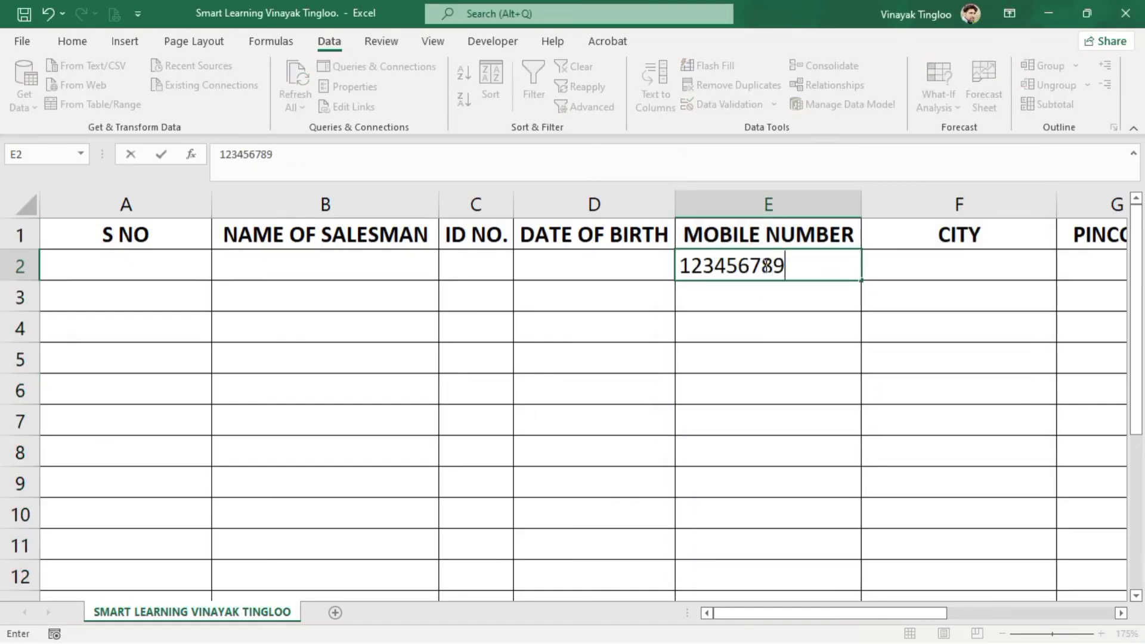
pyautogui.press('Return')
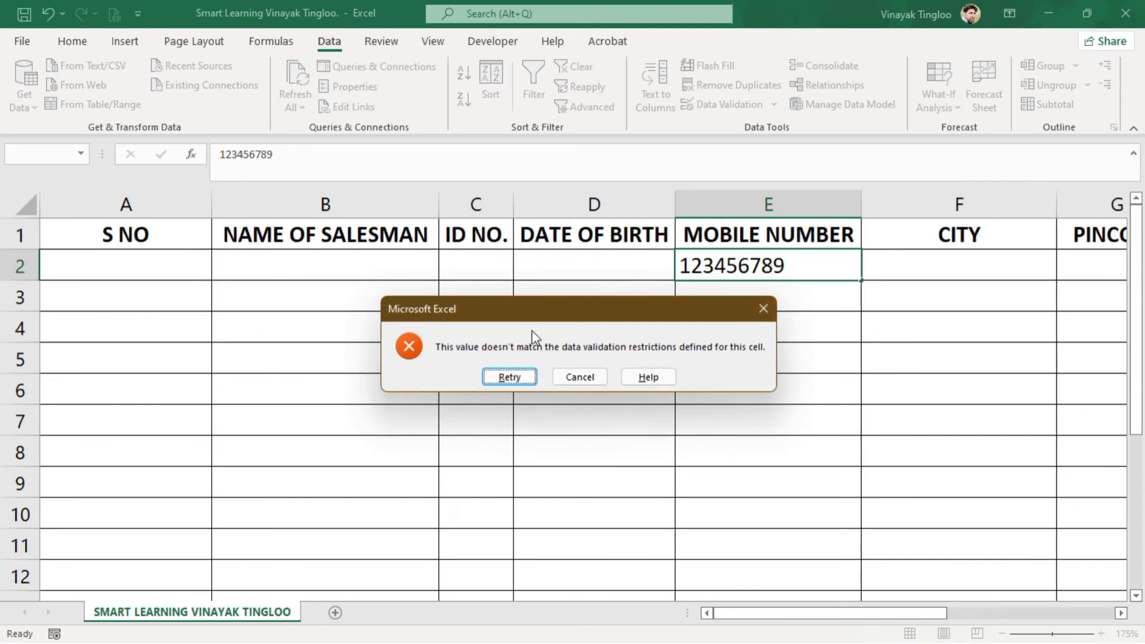
pyautogui.click(583, 378)
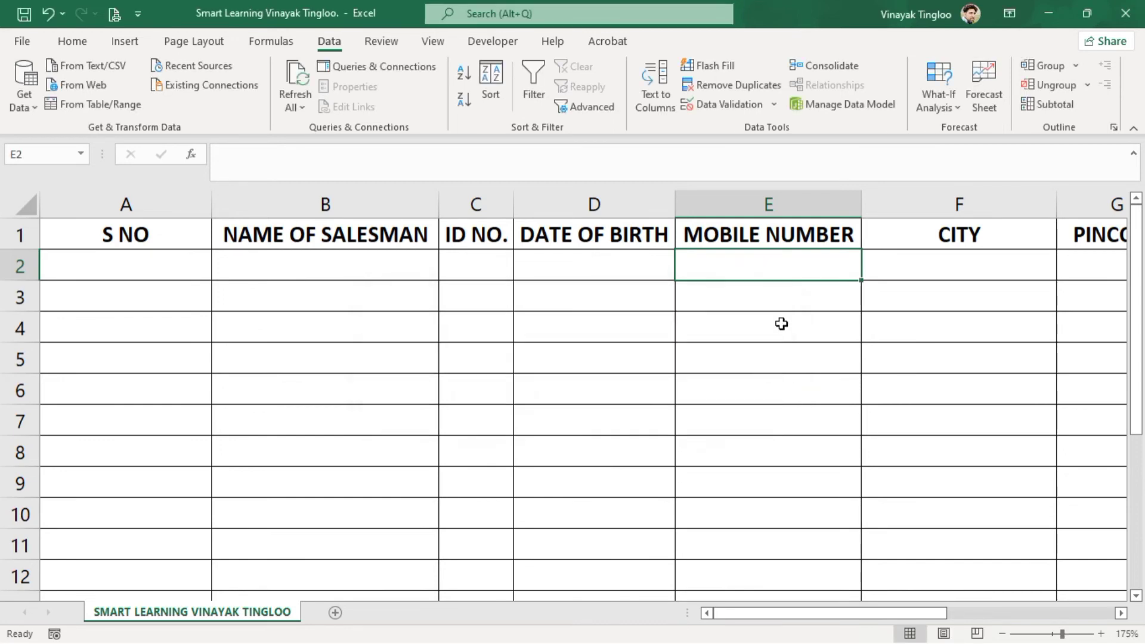
pyautogui.click(794, 337)
# Step: Examine the choices in CITY cell F2's drop-down list and compare them with the source list of cities in column L
pyautogui.click(908, 267)
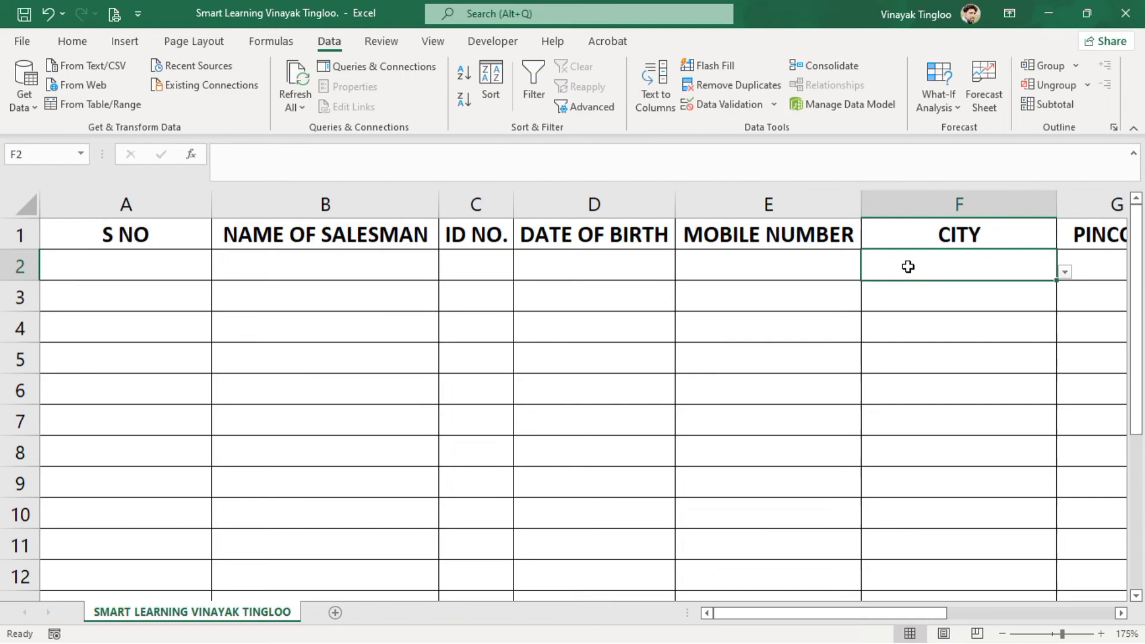
pyautogui.click(1065, 272)
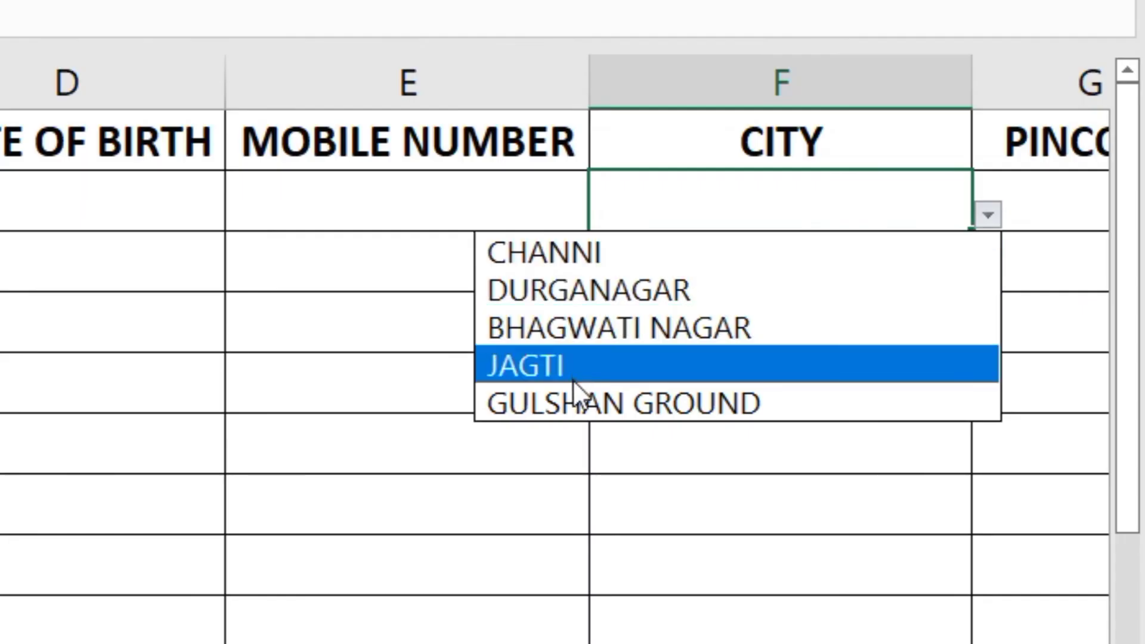
pyautogui.press('Escape')
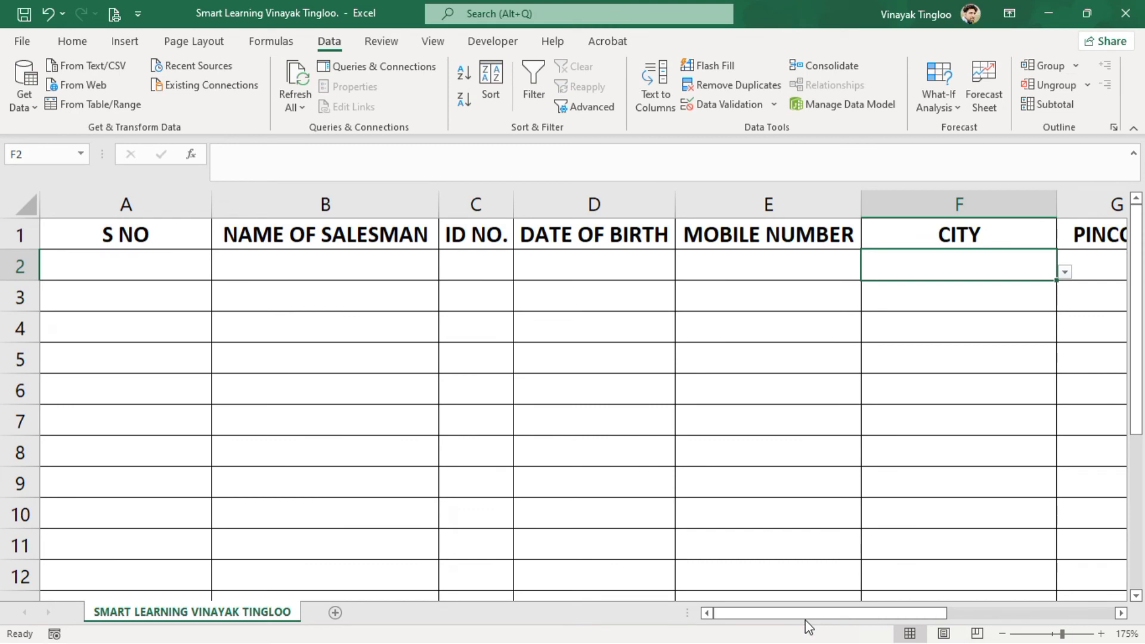
pyautogui.moveTo(805, 619); pyautogui.dragTo(962, 621)
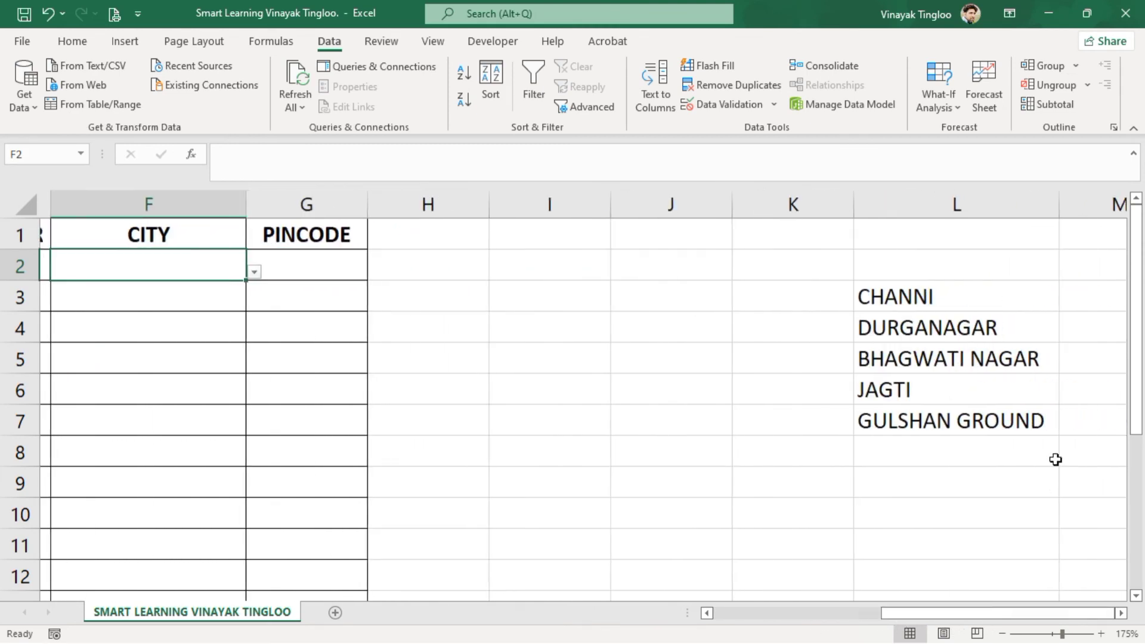
pyautogui.click(243, 272)
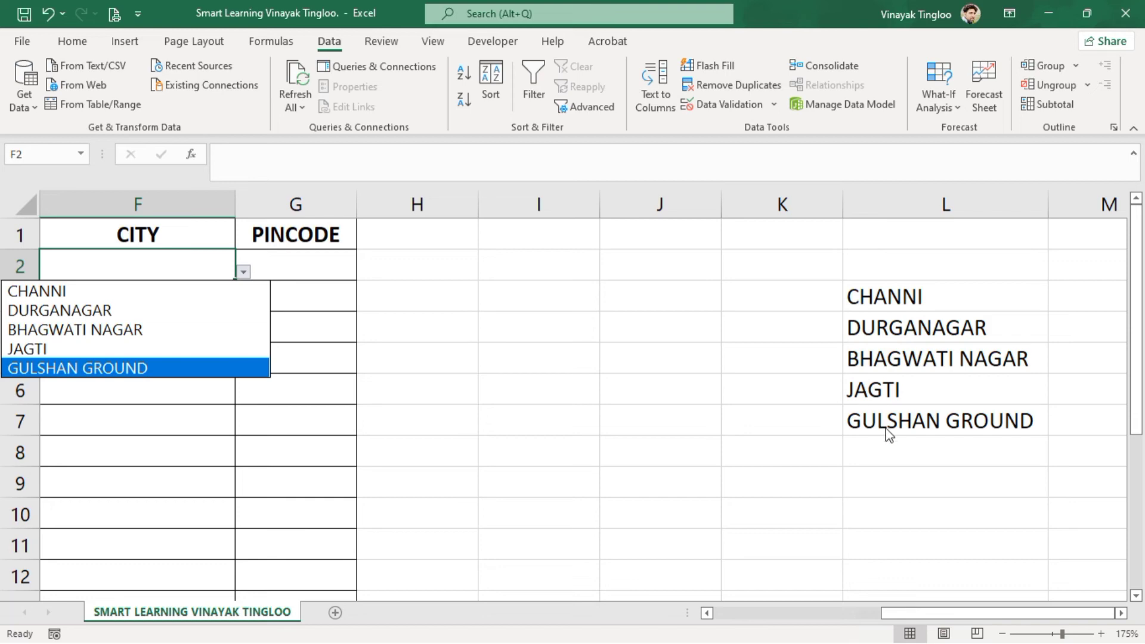
# Step: Examine the CITY column's data validation criteria and the available allowed types, and cancel the dialog
pyautogui.press('Escape')
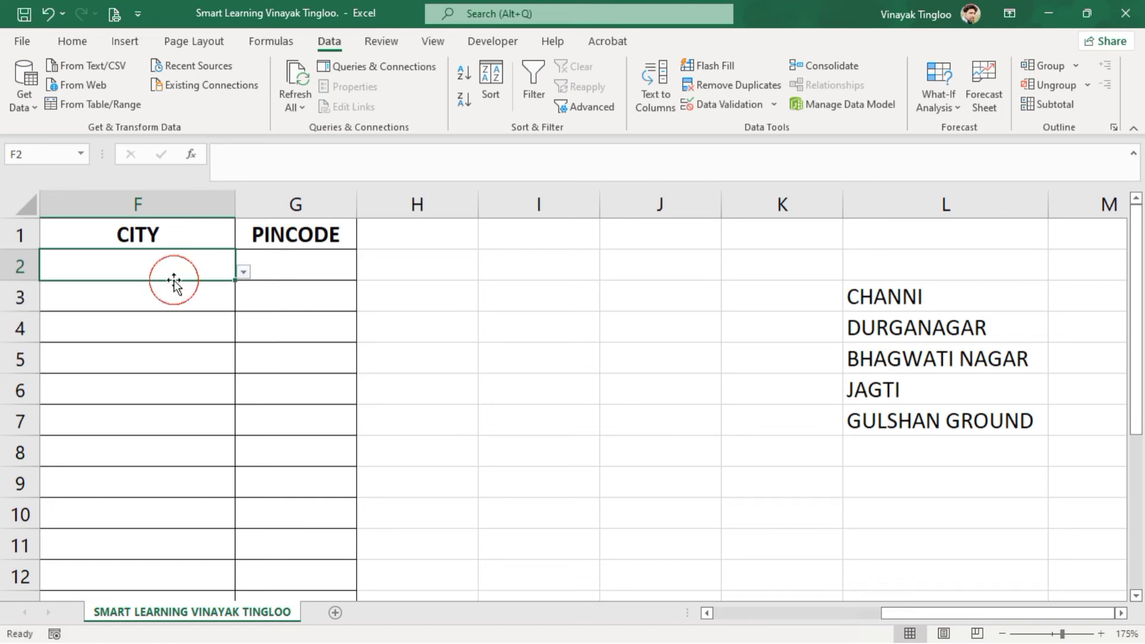
pyautogui.click(537, 340)
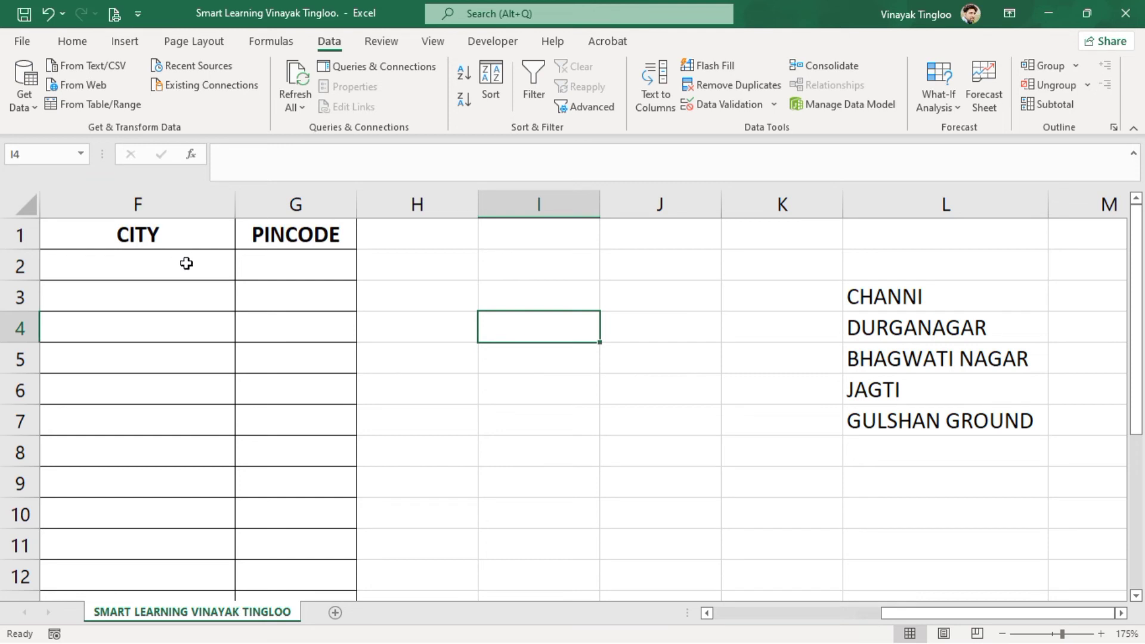
pyautogui.moveTo(187, 263); pyautogui.dragTo(205, 549)
pyautogui.scroll(1, 405, 416)
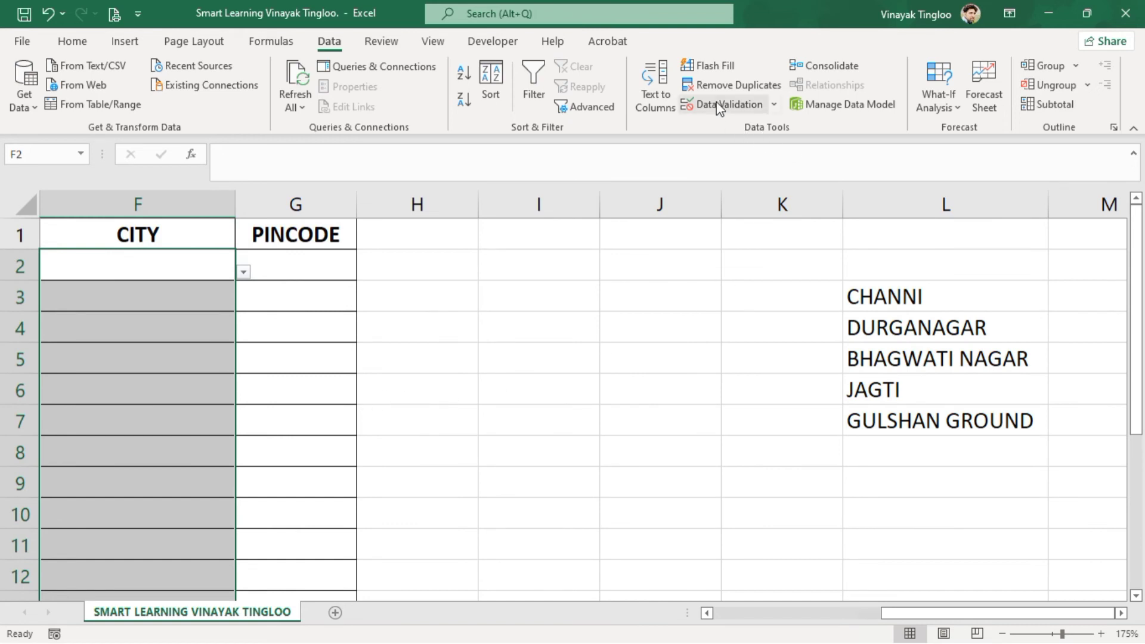
pyautogui.click(753, 105)
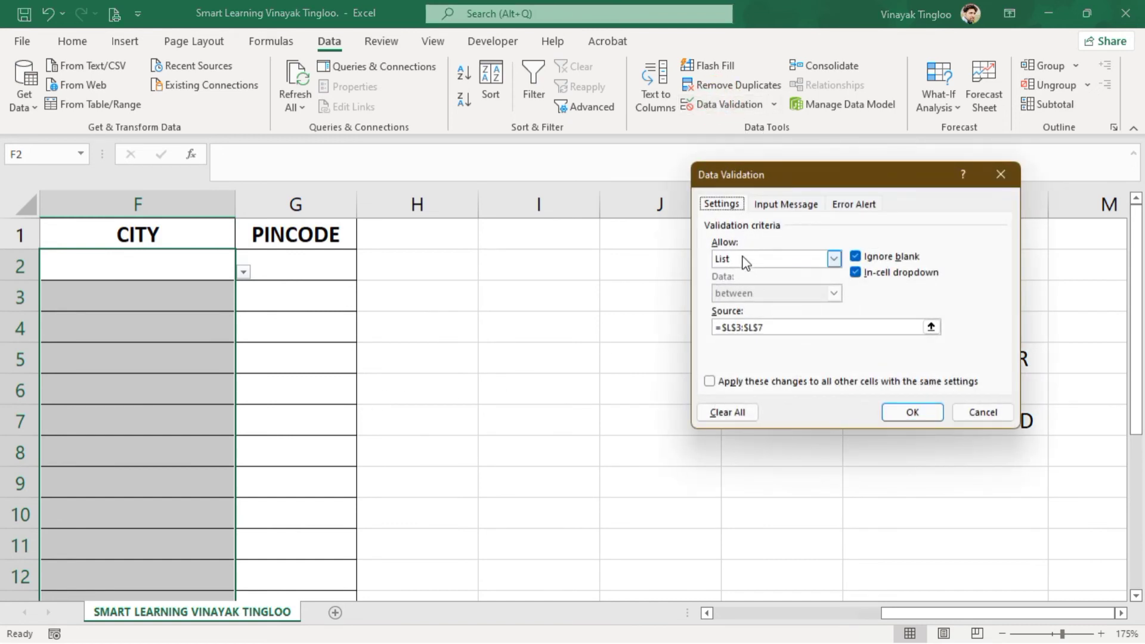
pyautogui.click(762, 259)
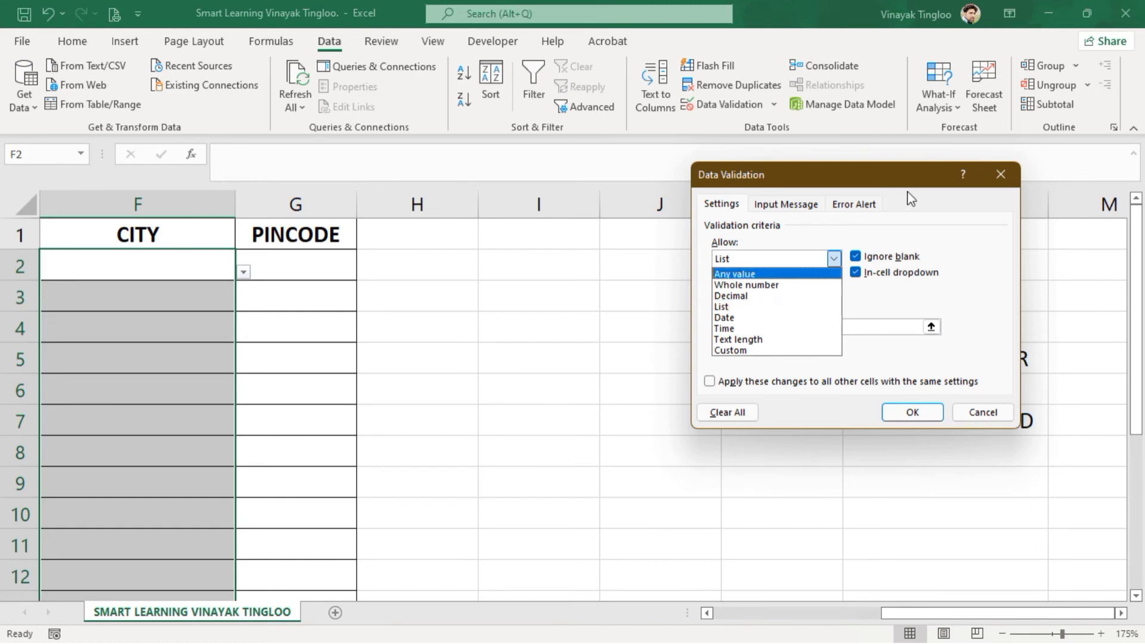
pyautogui.click(982, 412)
pyautogui.click(528, 301)
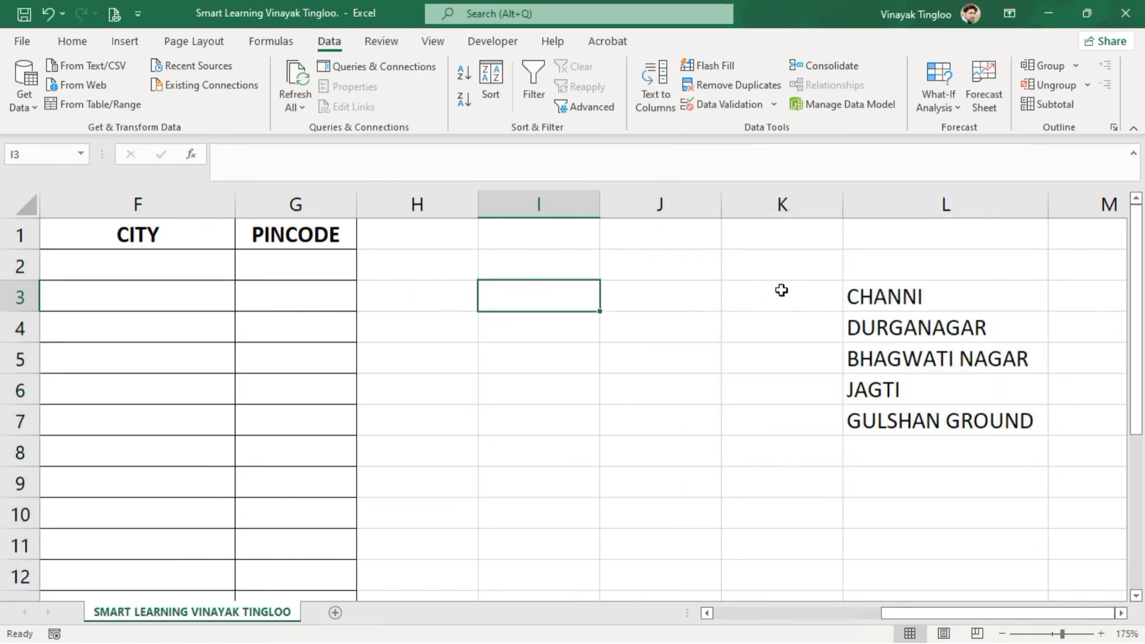
pyautogui.moveTo(754, 302); pyautogui.dragTo(768, 458)
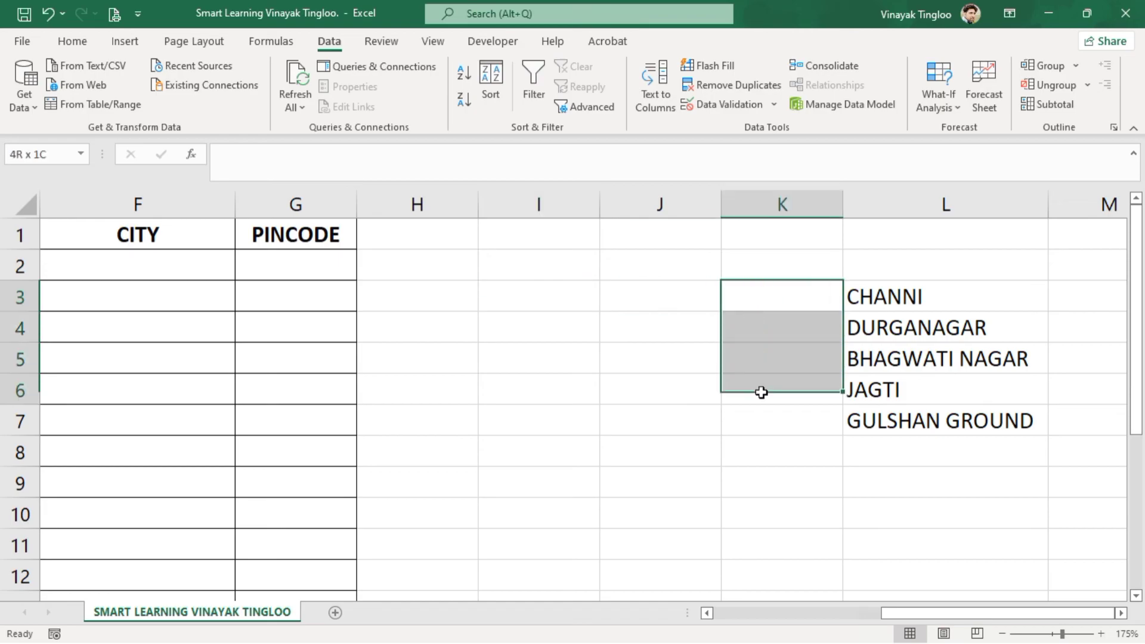
pyautogui.moveTo(567, 505); pyautogui.dragTo(571, 557)
pyautogui.click(578, 368)
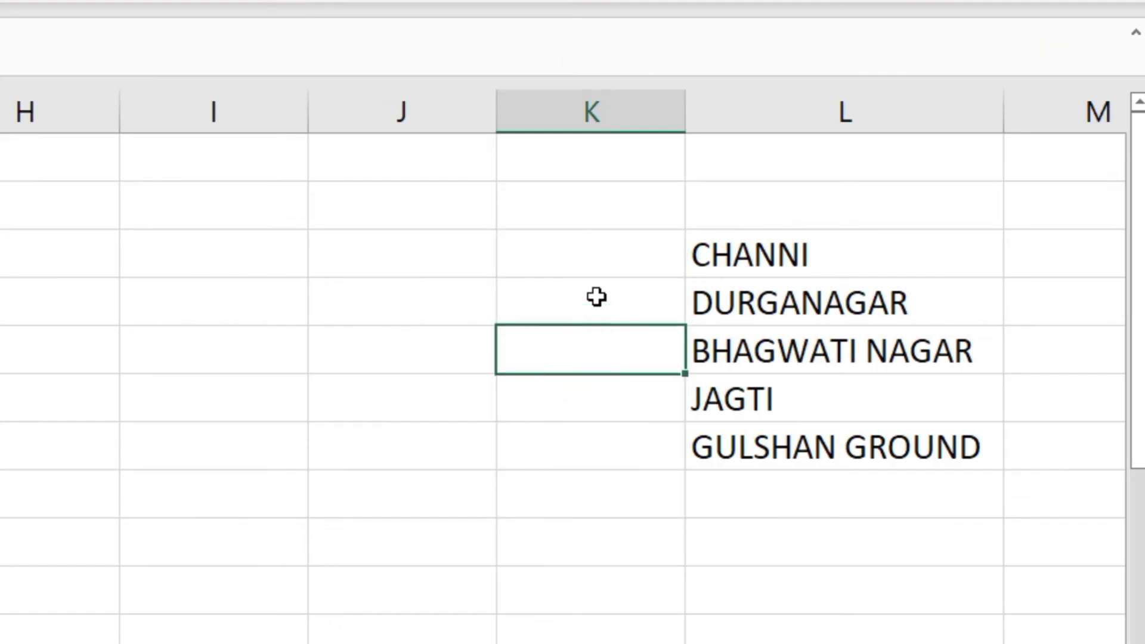
pyautogui.click(596, 262)
pyautogui.click(593, 383)
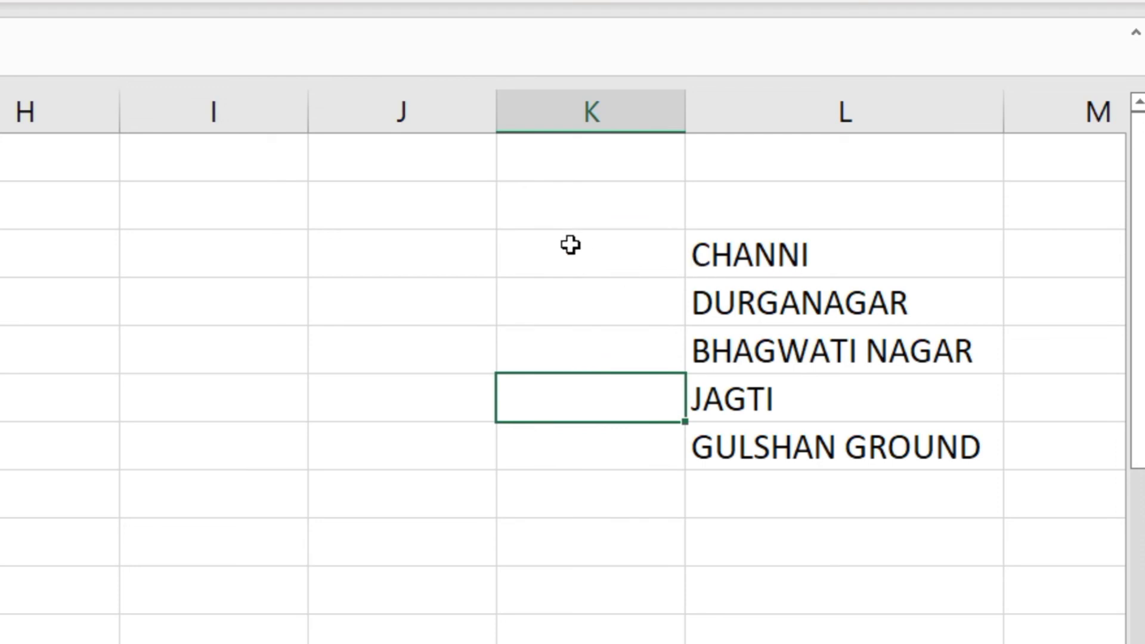
# Step: Apply List data validation to cells K3:K10, using the cities in =$L$3:$L$7 as the source
pyautogui.moveTo(570, 245); pyautogui.dragTo(577, 575)
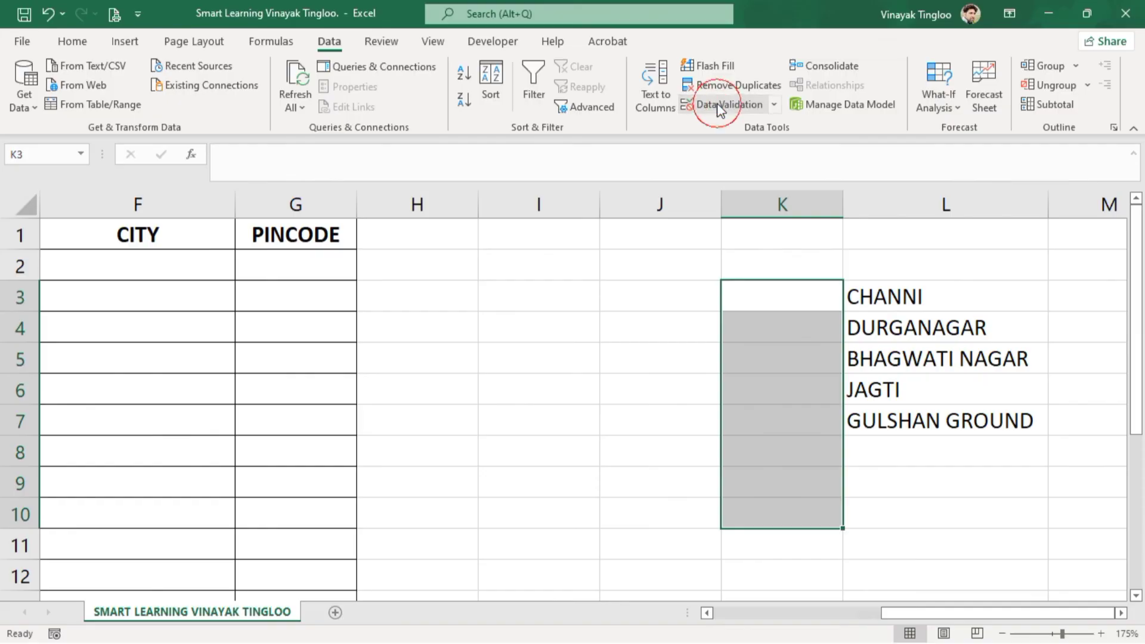
pyautogui.click(721, 108)
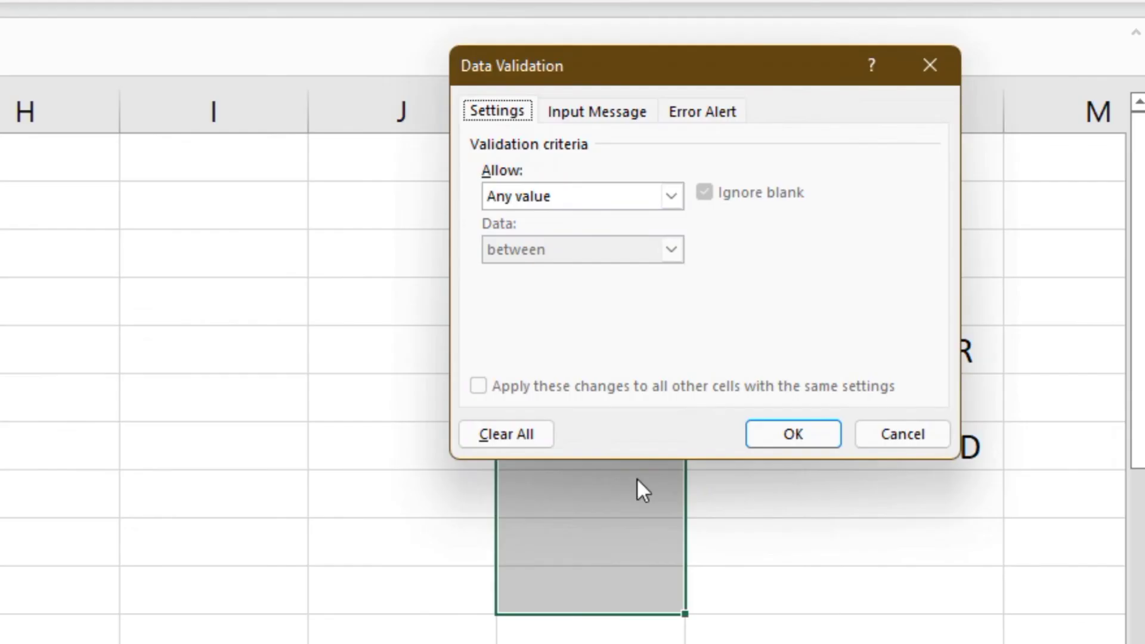
pyautogui.click(670, 195)
pyautogui.click(513, 270)
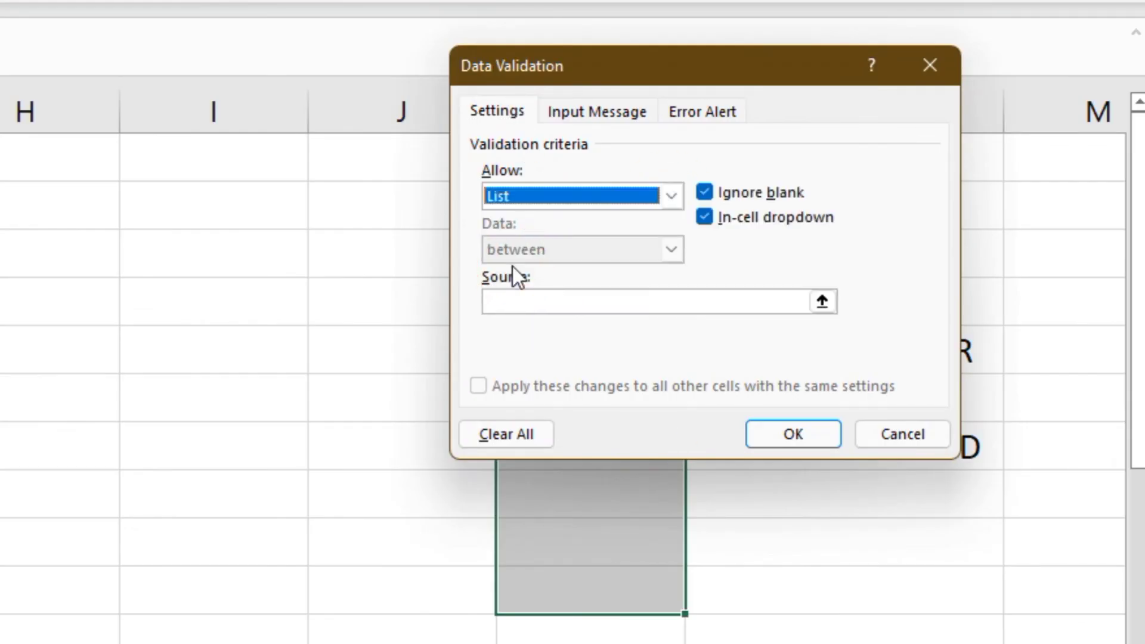
pyautogui.click(549, 296)
pyautogui.moveTo(683, 69); pyautogui.dragTo(294, 59)
pyautogui.moveTo(780, 254); pyautogui.dragTo(798, 453)
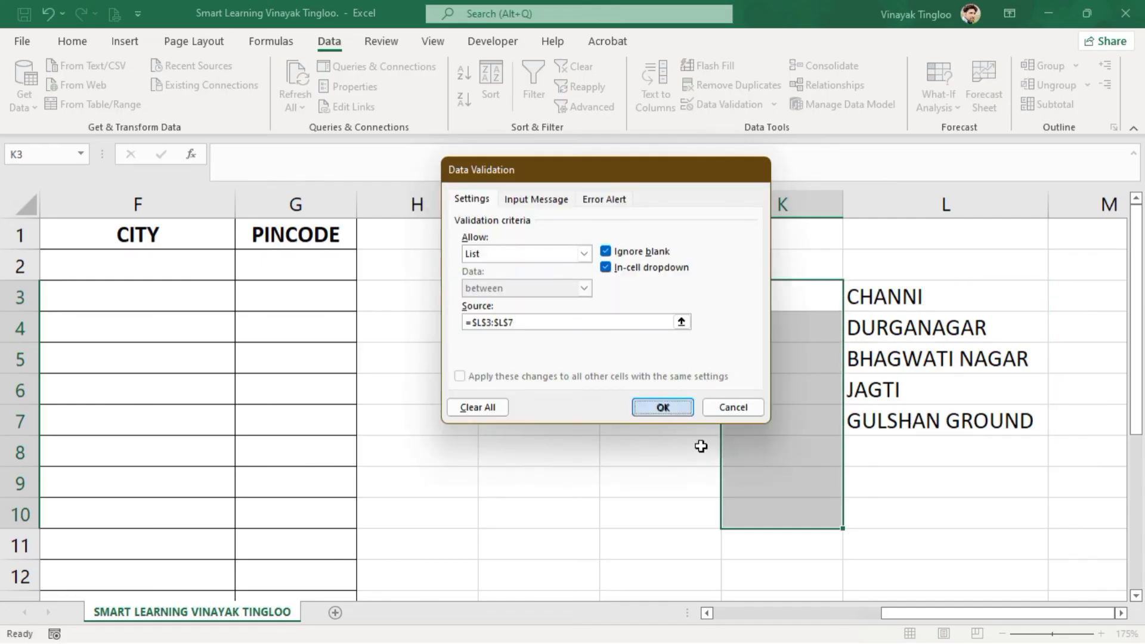
pyautogui.press('Return')
pyautogui.click(639, 424)
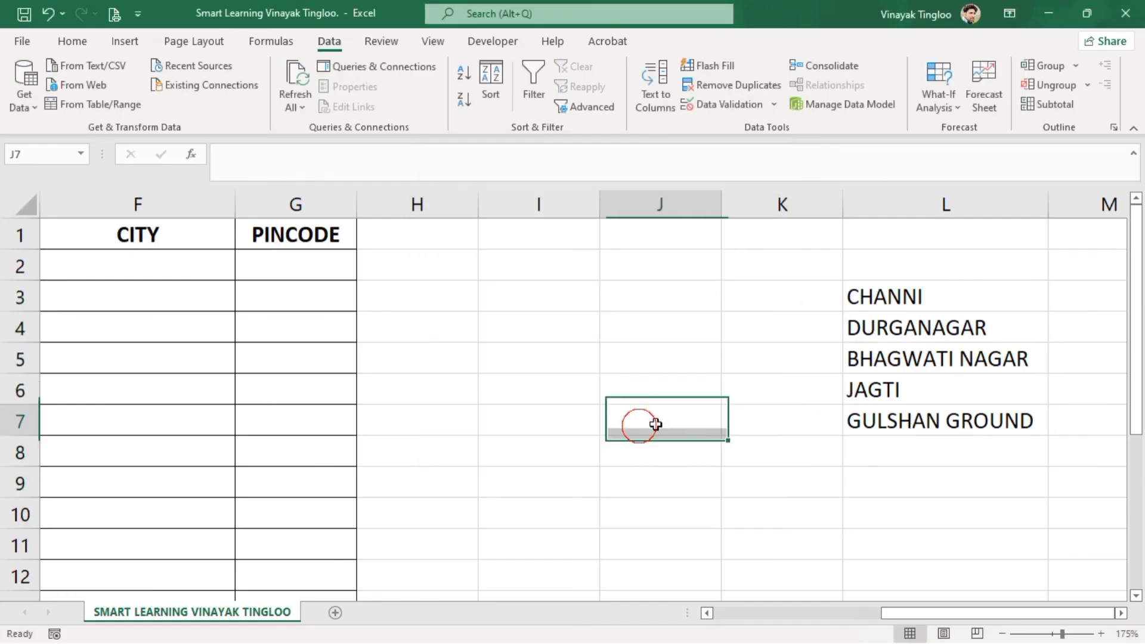
# Step: Check the city drop-down choices in cells K3 and K4 without picking any
pyautogui.click(787, 300)
pyautogui.click(851, 303)
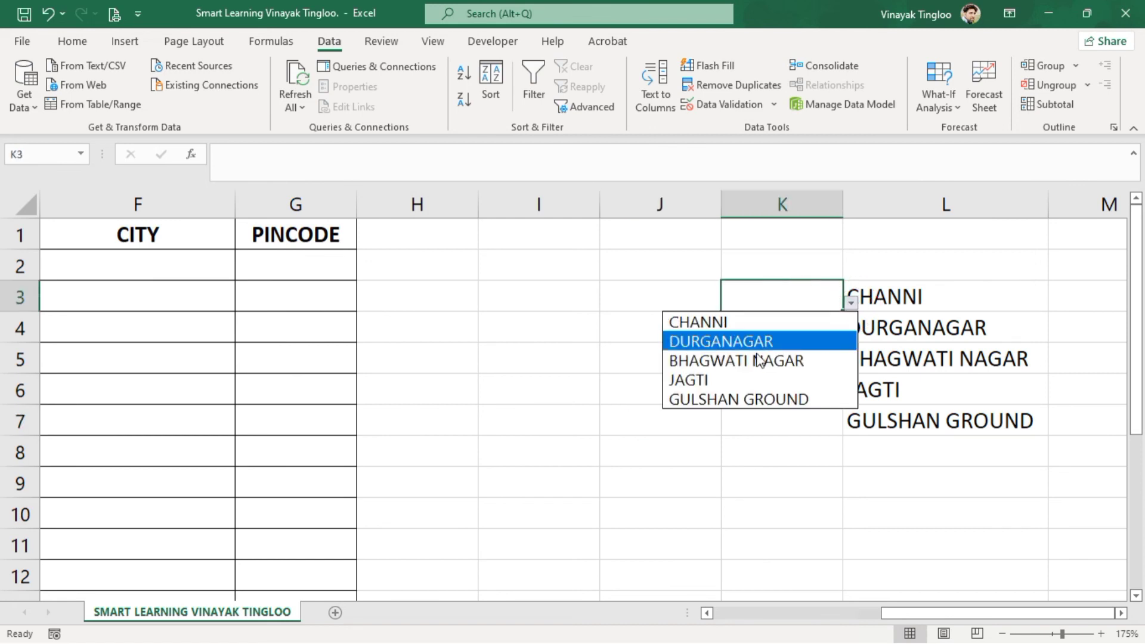
pyautogui.click(576, 430)
pyautogui.click(802, 334)
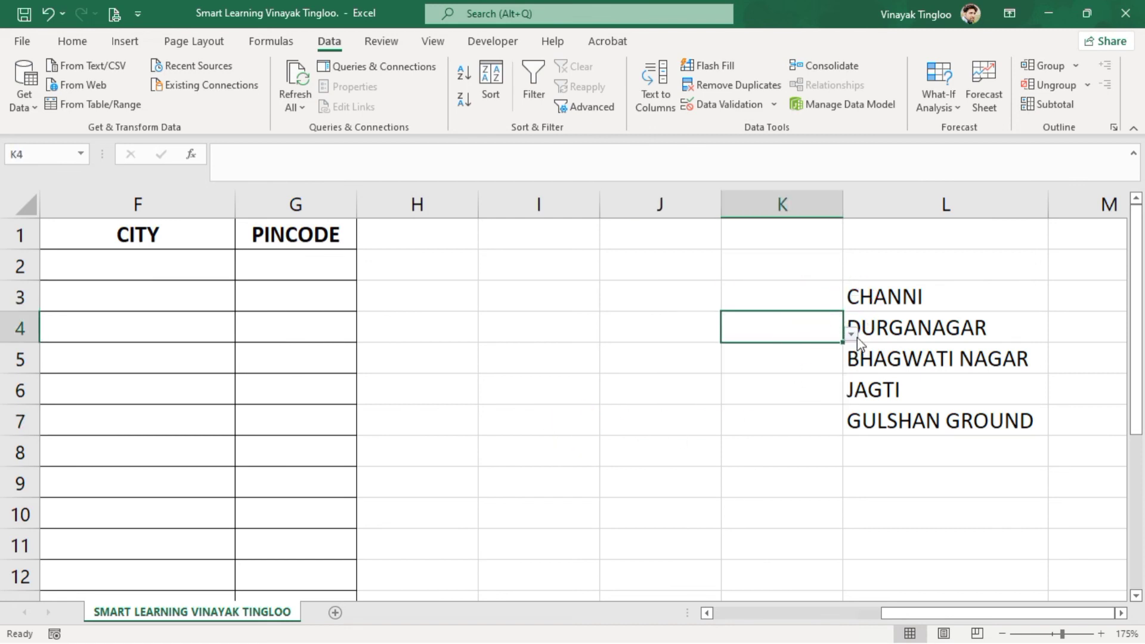
pyautogui.click(851, 334)
pyautogui.click(544, 404)
# Step: Examine the custom formula in the PINCODE column's data validation criteria, and confirm the dialog
pyautogui.click(706, 612)
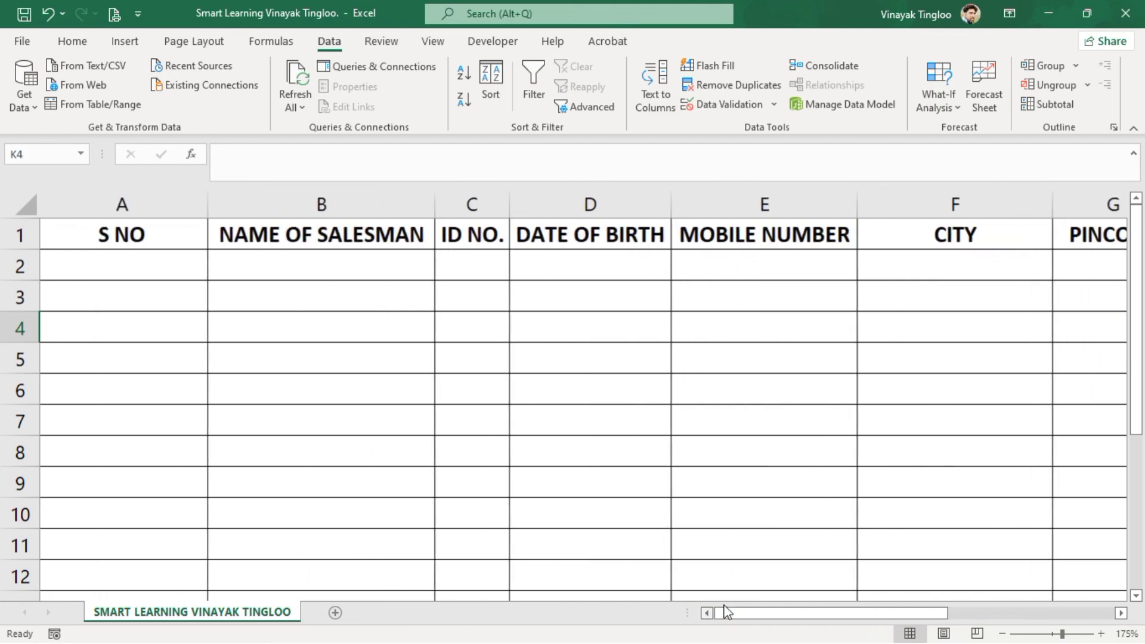
pyautogui.moveTo(777, 617); pyautogui.dragTo(807, 570)
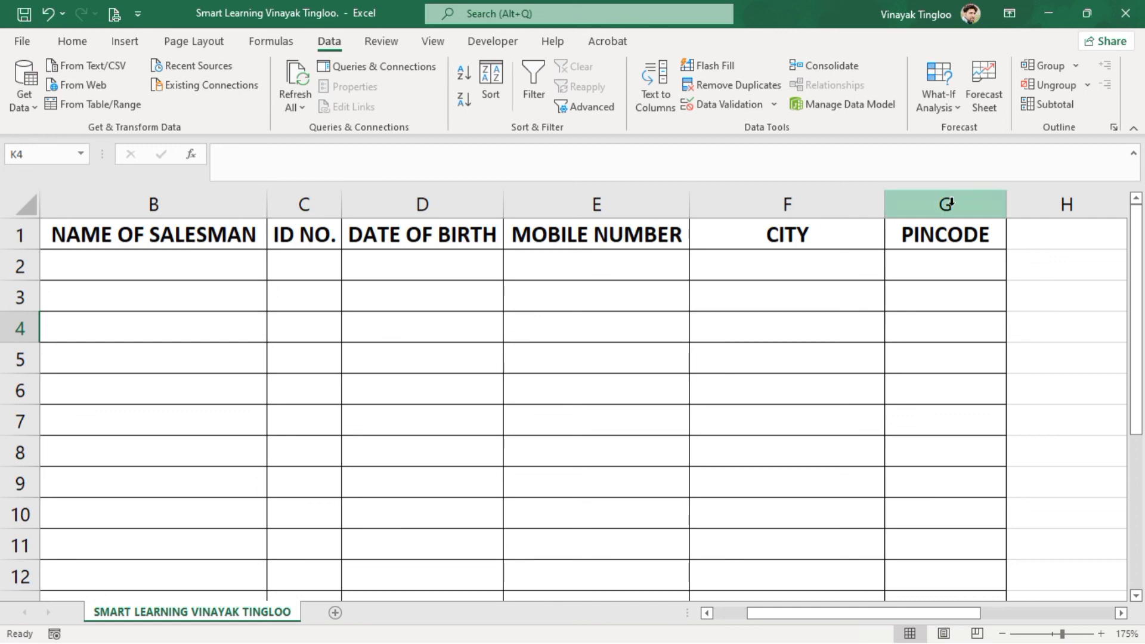
pyautogui.click(951, 204)
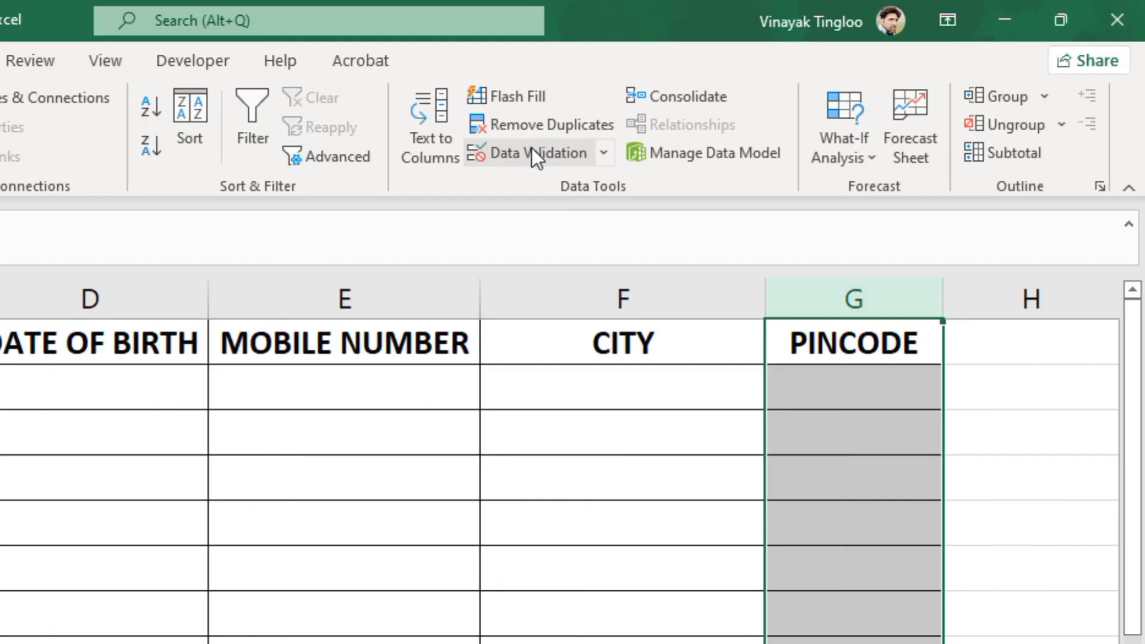
pyautogui.click(724, 104)
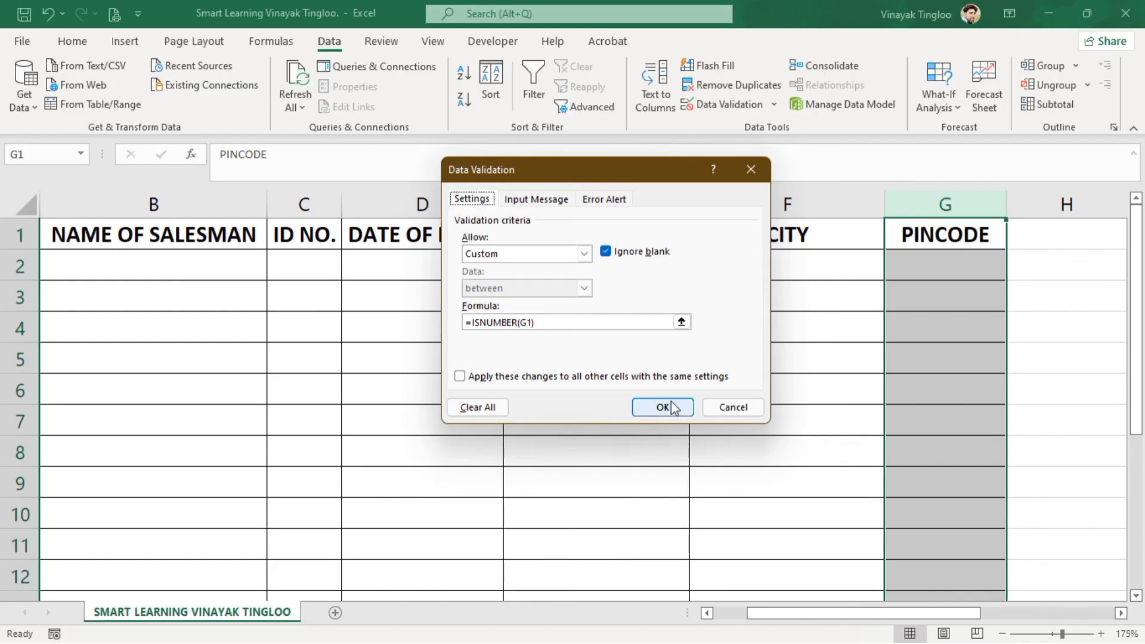
pyautogui.click(663, 408)
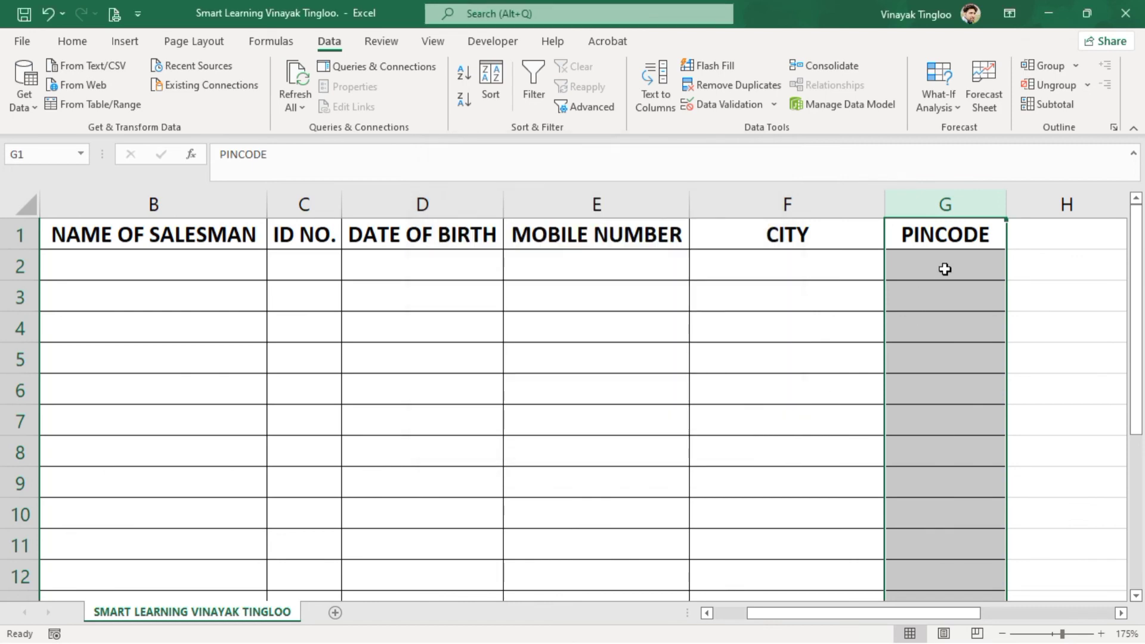
# Step: Enter the number 123 in PINCODE cell G2 to test the validation
pyautogui.click(960, 265)
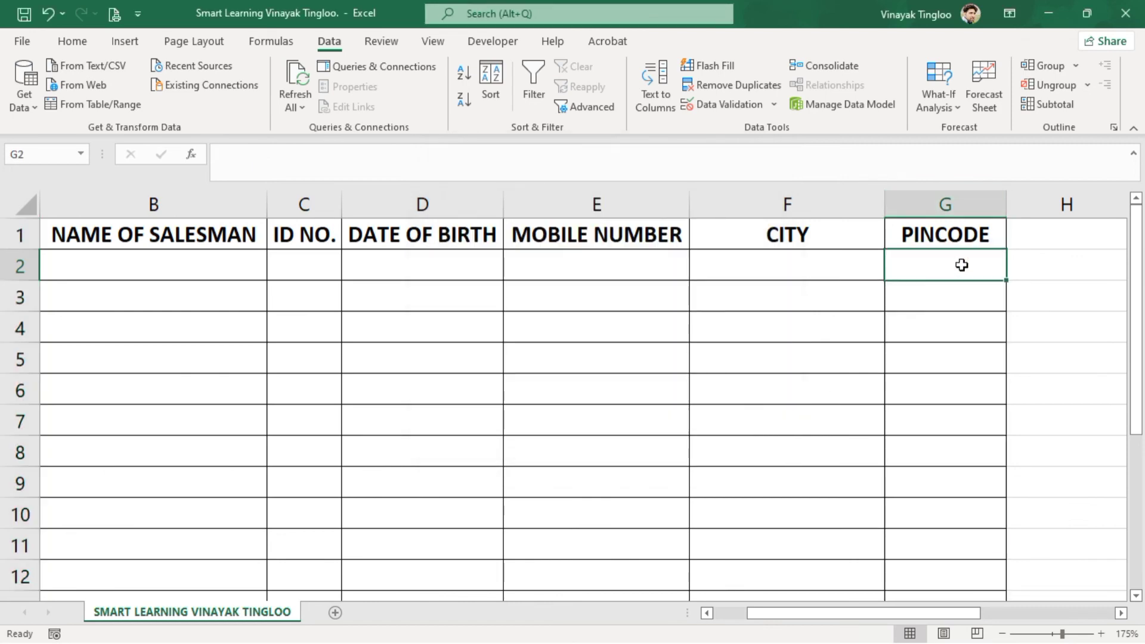
pyautogui.write('123')
pyautogui.press('Return')
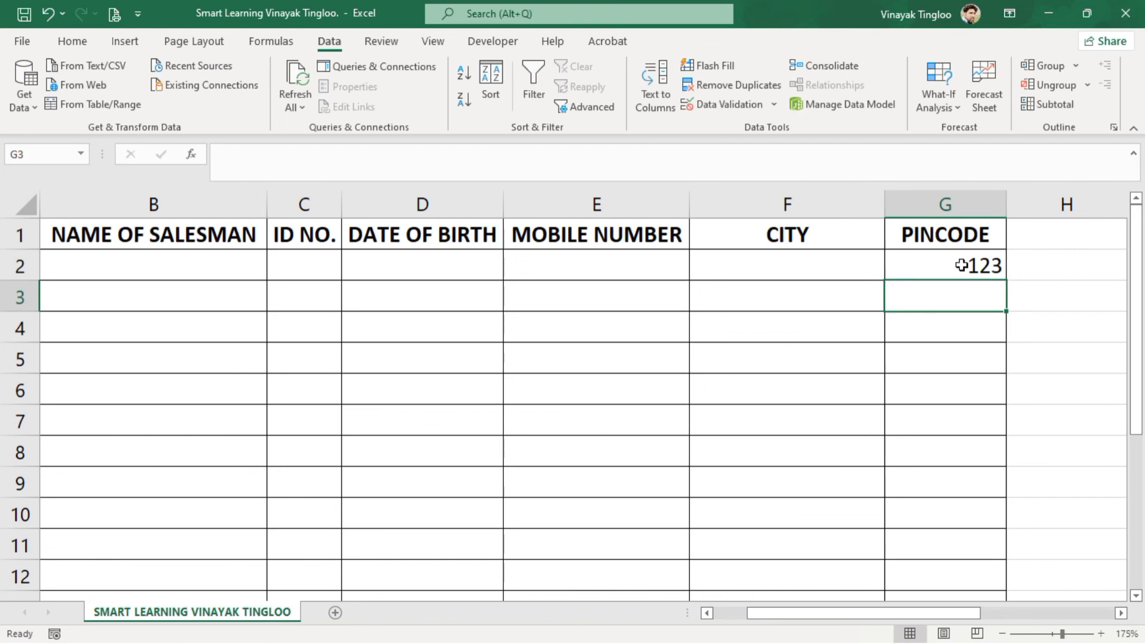
# Step: Try to enter the text awe in PINCODE cell G3, and clear the entry
pyautogui.write('awe')
pyautogui.press('Return')
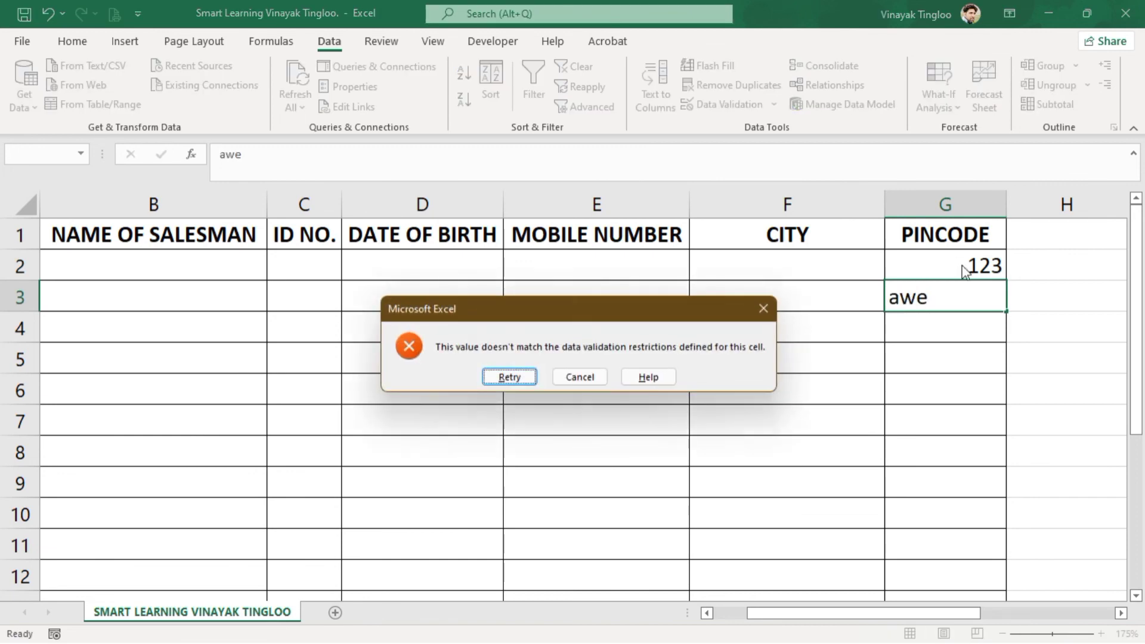
pyautogui.press('Return')
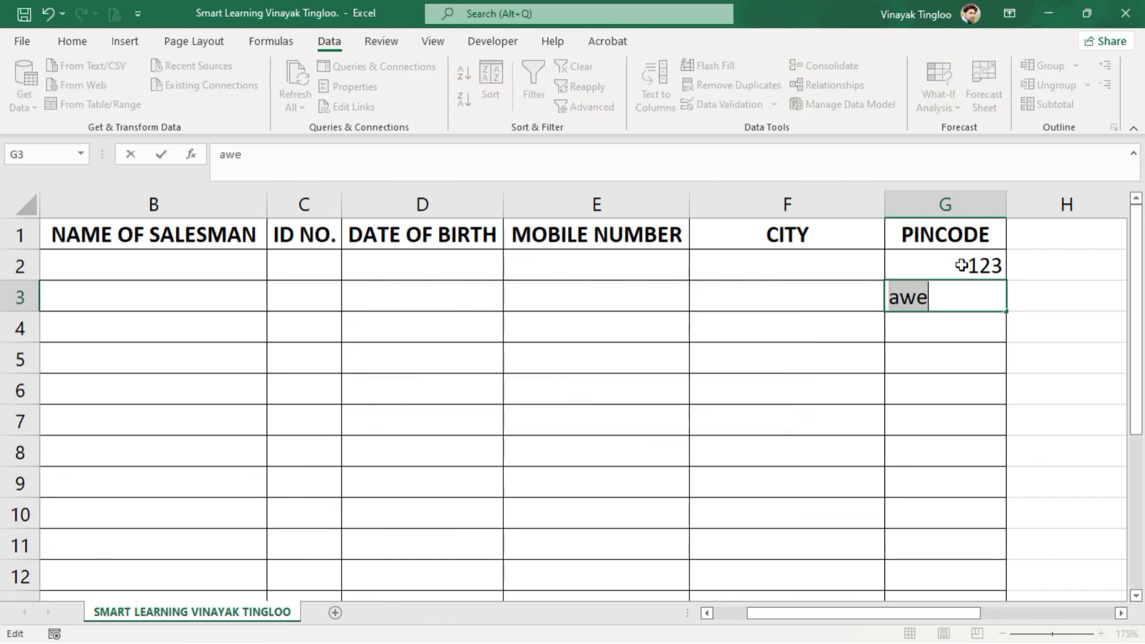
pyautogui.press('Delete')
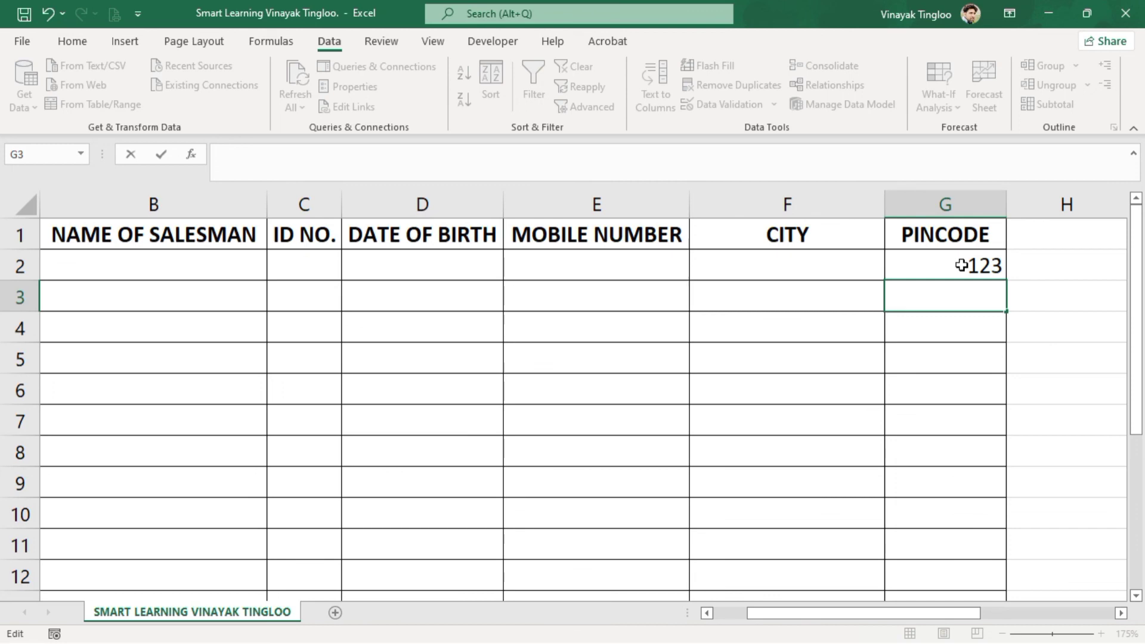